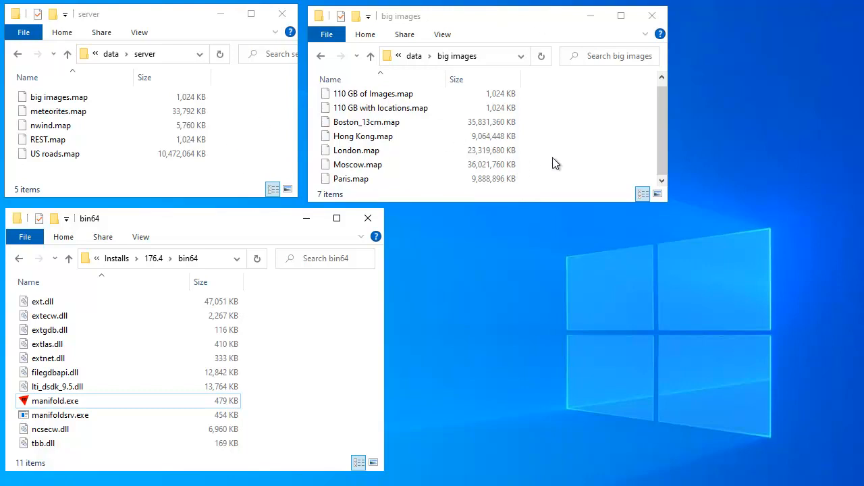
# Launch Manifold System and load the Boston_13cm.map project from the big images folder
pyautogui.click(401, 125)
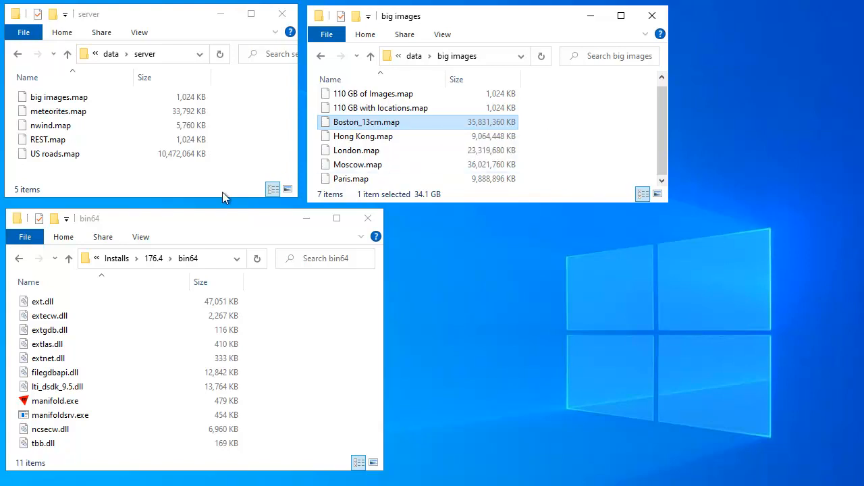
pyautogui.click(154, 15)
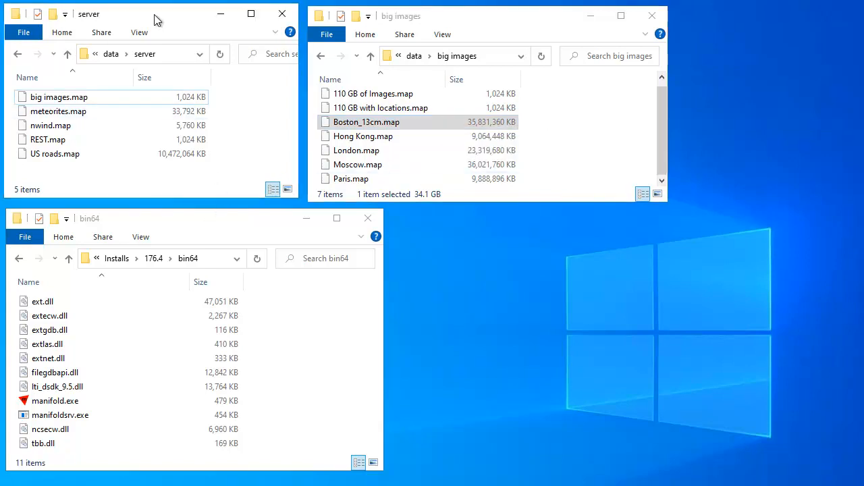
pyautogui.click(227, 230)
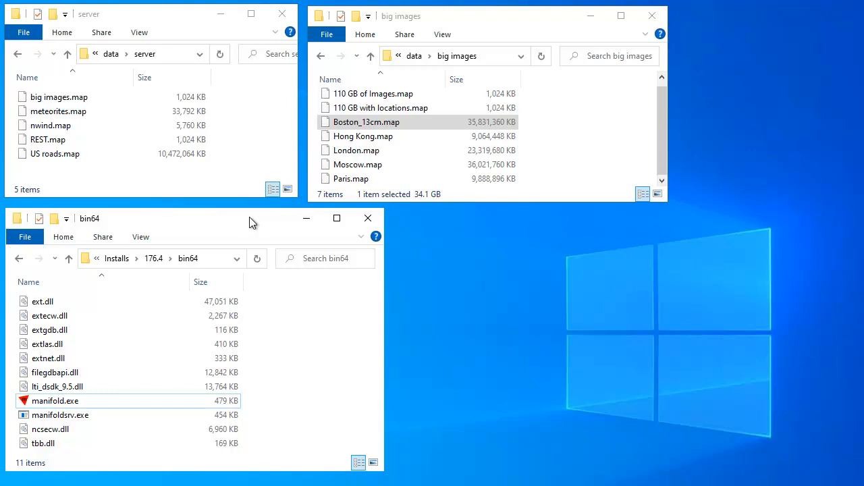
pyautogui.doubleClick(150, 403)
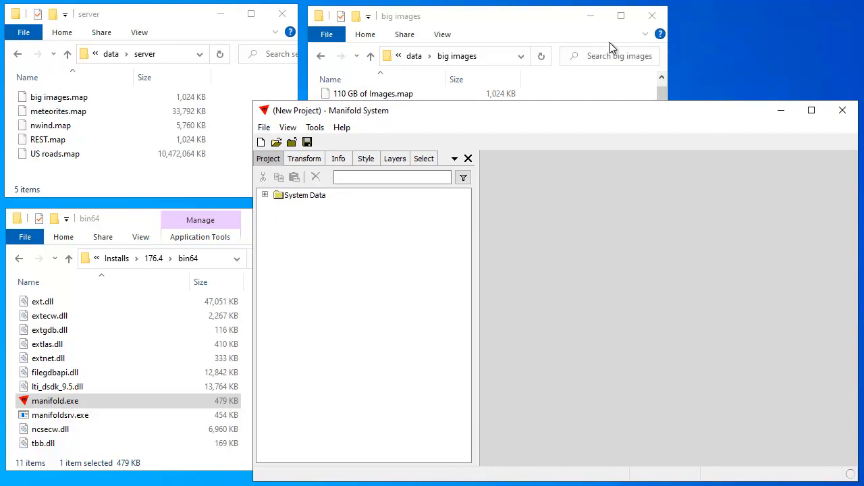
pyautogui.moveTo(613, 101); pyautogui.dragTo(619, 187)
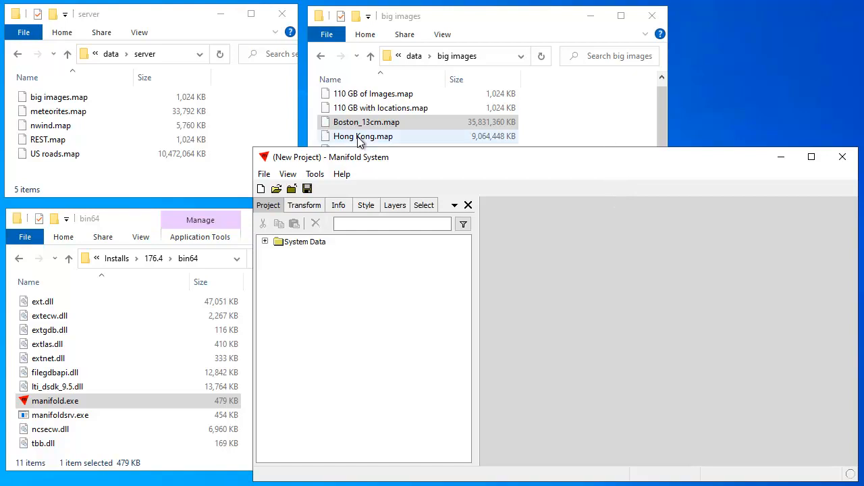
pyautogui.click(396, 126)
pyautogui.moveTo(416, 124); pyautogui.dragTo(374, 304)
pyautogui.click(713, 156)
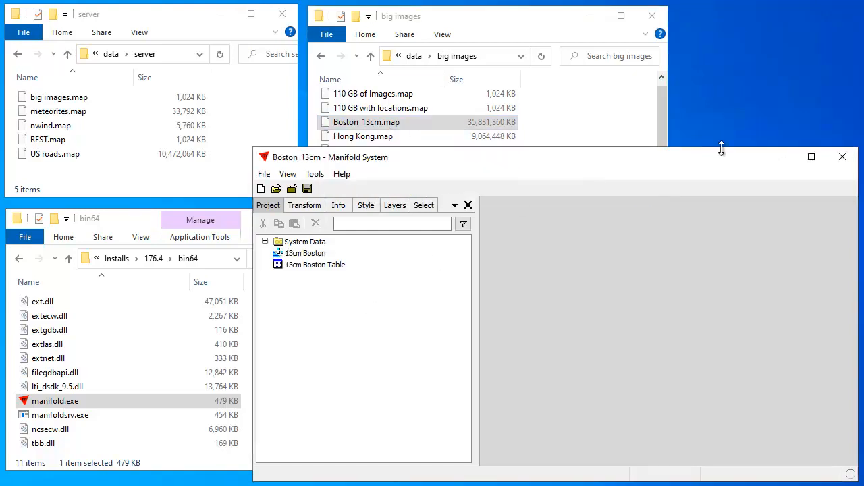
# Open the 13cm Boston aerial image and zoom and pan around it
pyautogui.doubleClick(303, 255)
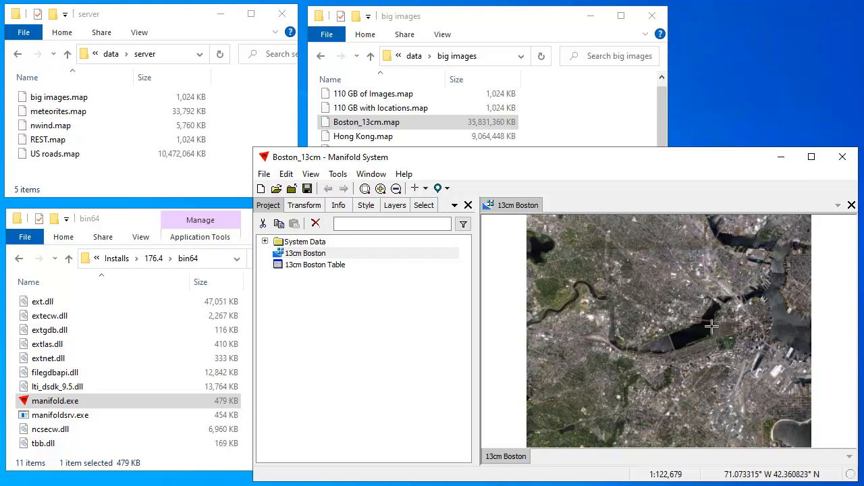
pyautogui.scroll(5, 740, 344)
pyautogui.moveTo(811, 283); pyautogui.dragTo(775, 389)
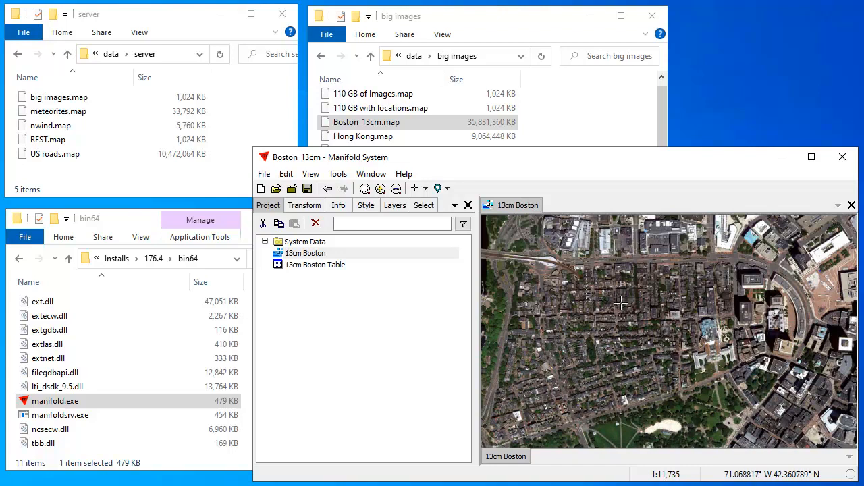
pyautogui.scroll(4, 620, 303)
pyautogui.scroll(3, 621, 375)
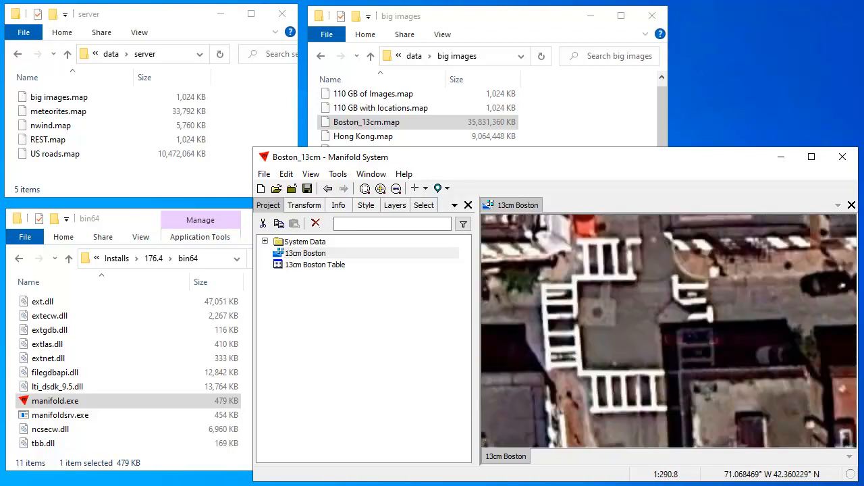
pyautogui.scroll(1, 696, 317)
pyautogui.scroll(-2, 701, 334)
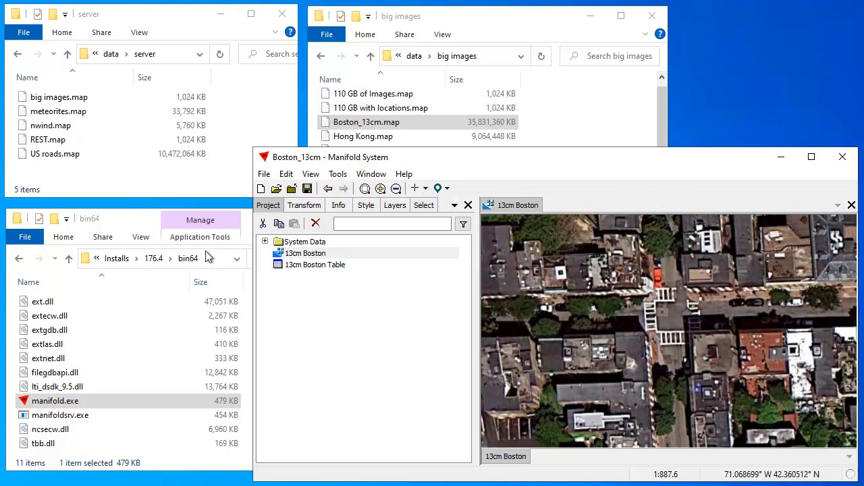
# Load US roads.map from the server folder into Manifold in place of Boston
pyautogui.click(167, 19)
pyautogui.click(99, 156)
pyautogui.moveTo(99, 156); pyautogui.dragTo(380, 351)
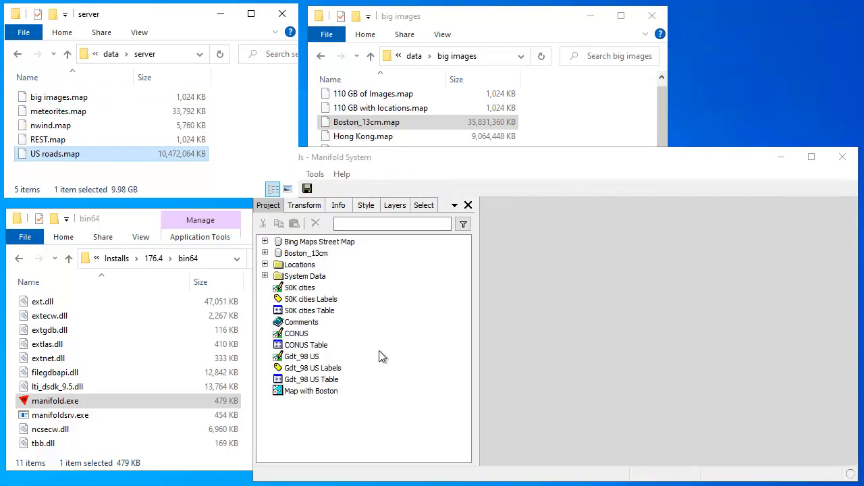
# Open Map with Boston, jump to the Boston location and zoom into the river near Cambridge
pyautogui.doubleClick(330, 393)
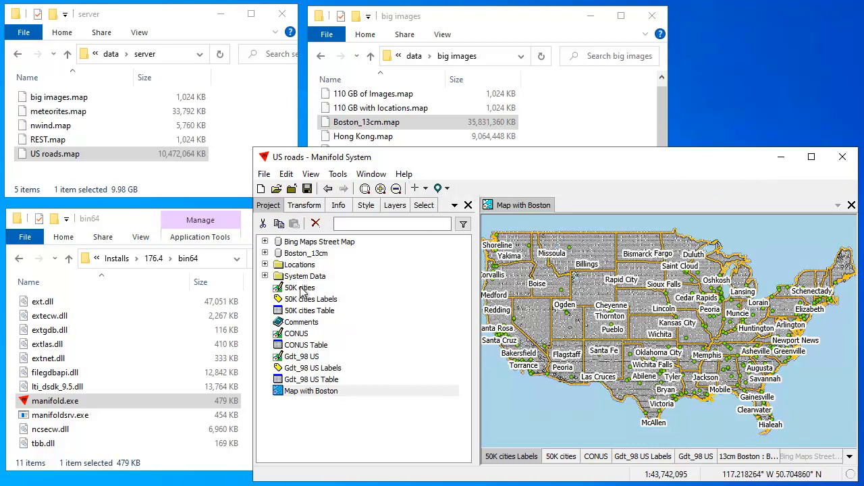
pyautogui.click(448, 189)
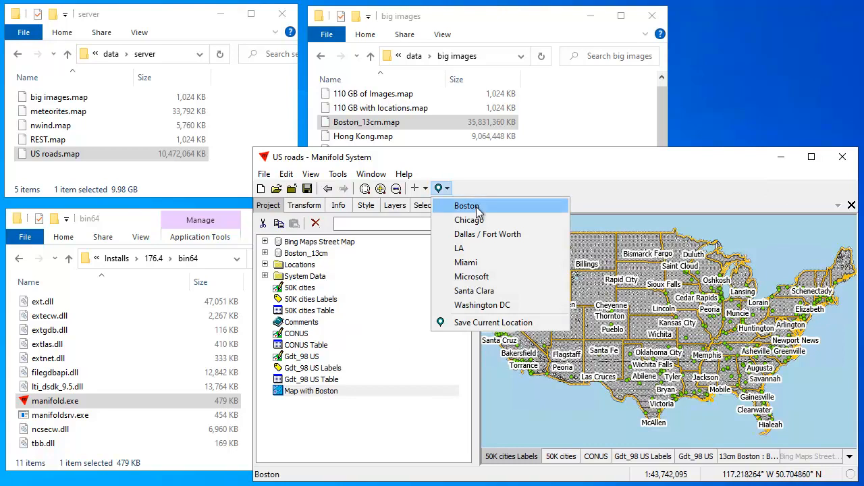
pyautogui.click(467, 206)
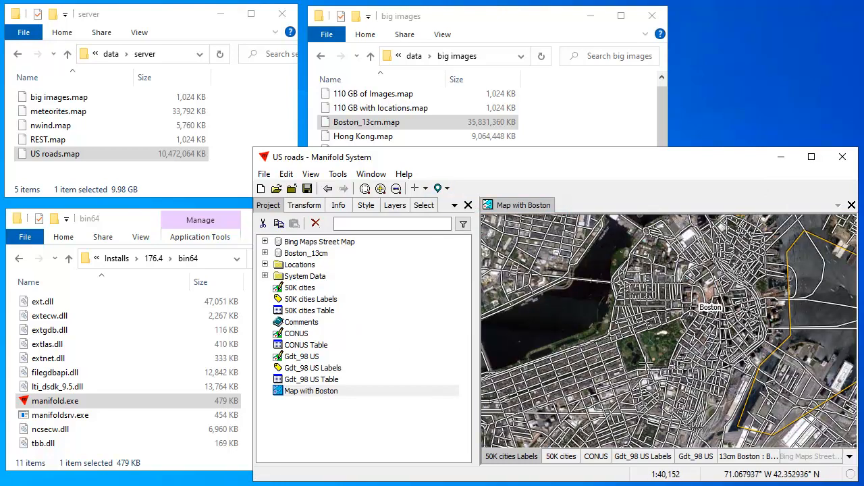
pyautogui.scroll(-3, 645, 363)
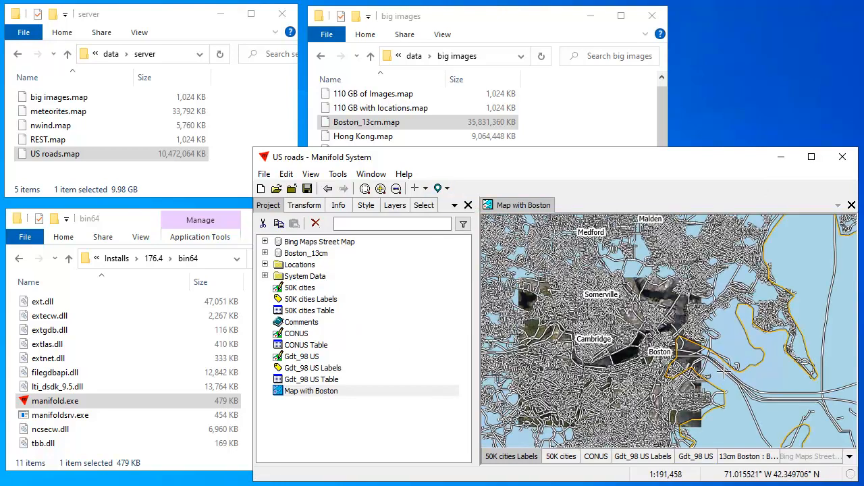
pyautogui.moveTo(599, 346); pyautogui.dragTo(646, 318)
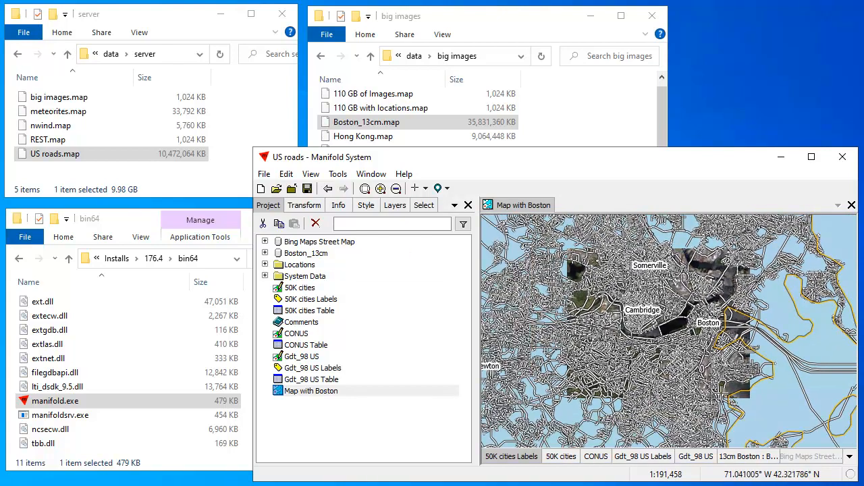
pyautogui.click(265, 252)
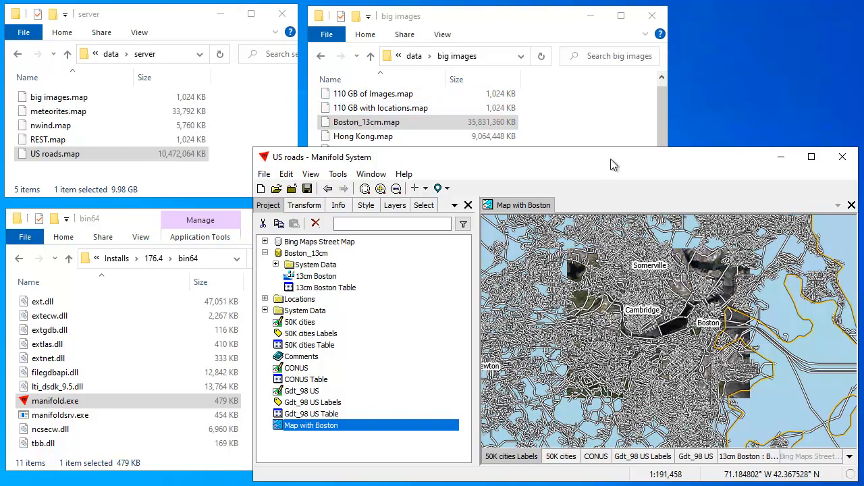
pyautogui.moveTo(668, 308); pyautogui.dragTo(685, 322)
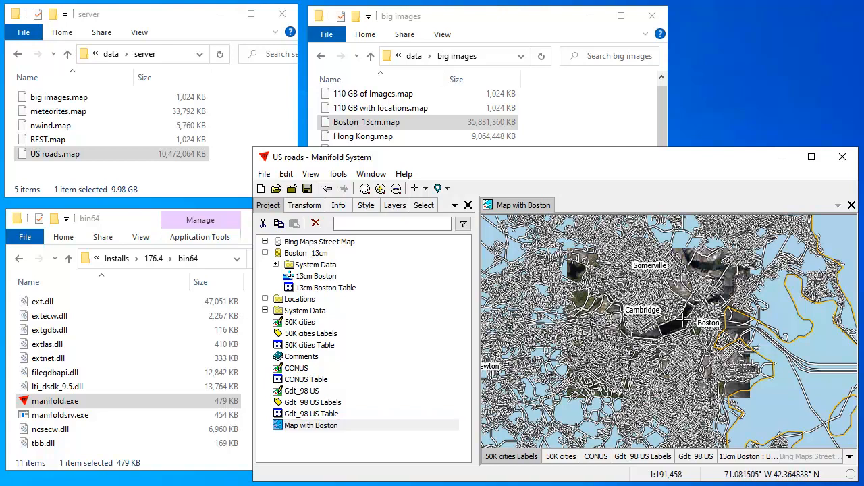
pyautogui.scroll(-2, 649, 322)
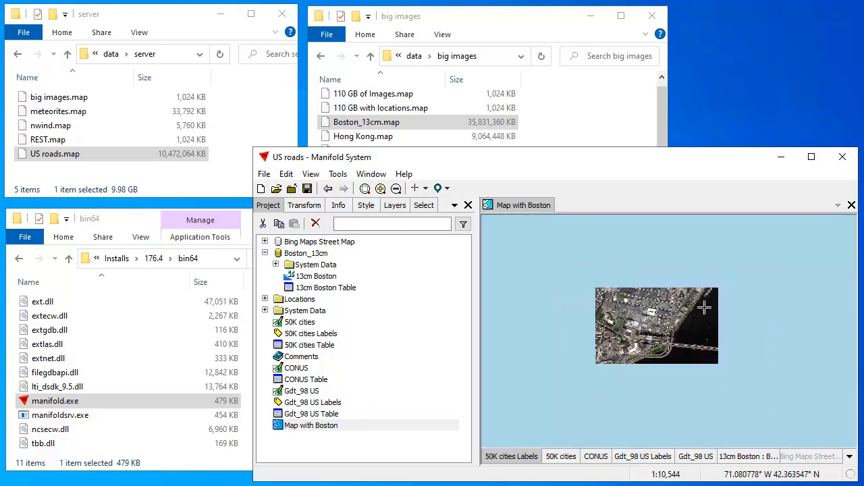
# Jump to the Microsoft and LA saved locations, then load nwind.map into Manifold
pyautogui.click(442, 190)
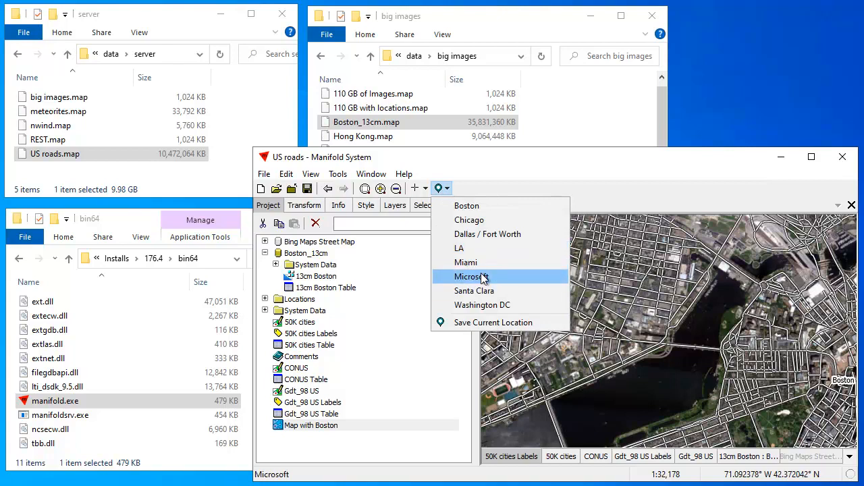
pyautogui.click(503, 276)
pyautogui.click(442, 189)
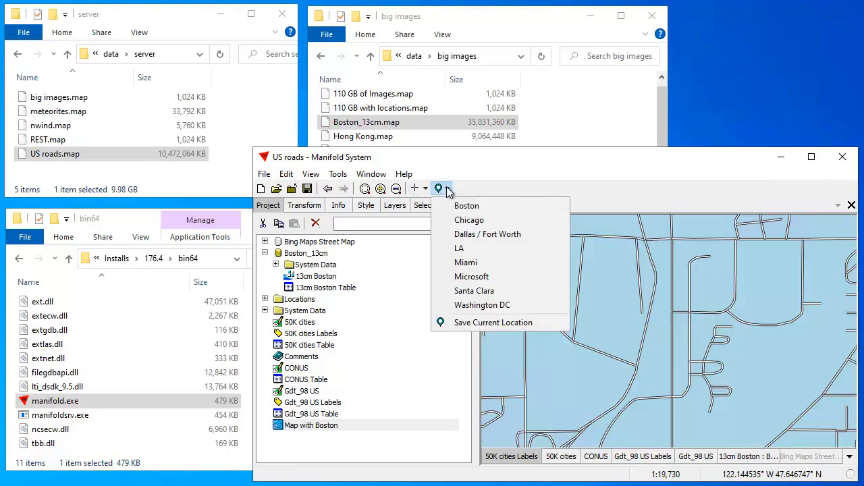
pyautogui.click(461, 250)
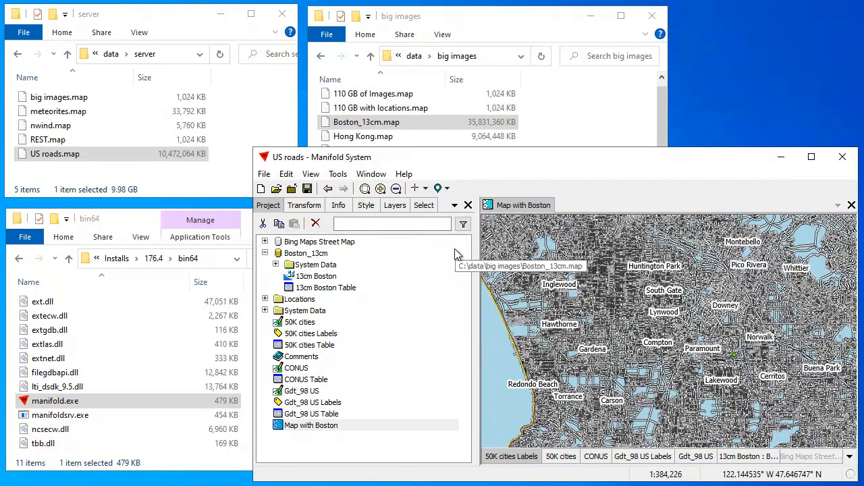
pyautogui.moveTo(596, 293); pyautogui.dragTo(636, 335)
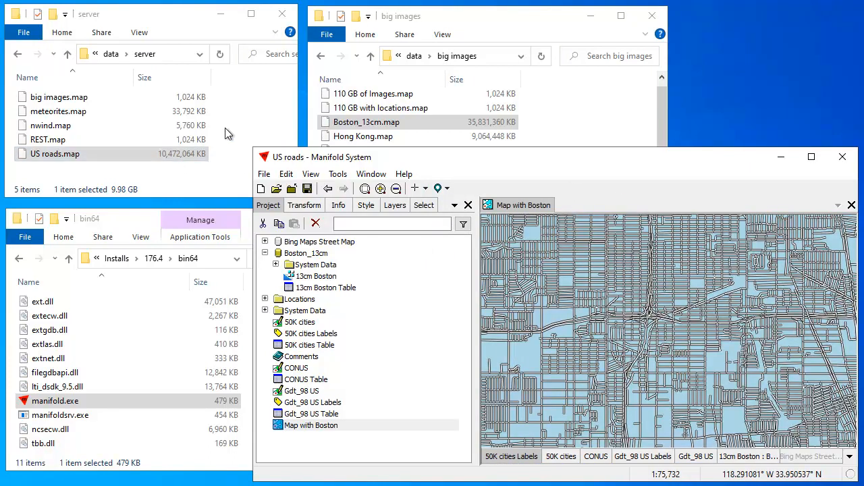
pyautogui.click(69, 134)
pyautogui.moveTo(91, 126); pyautogui.dragTo(361, 335)
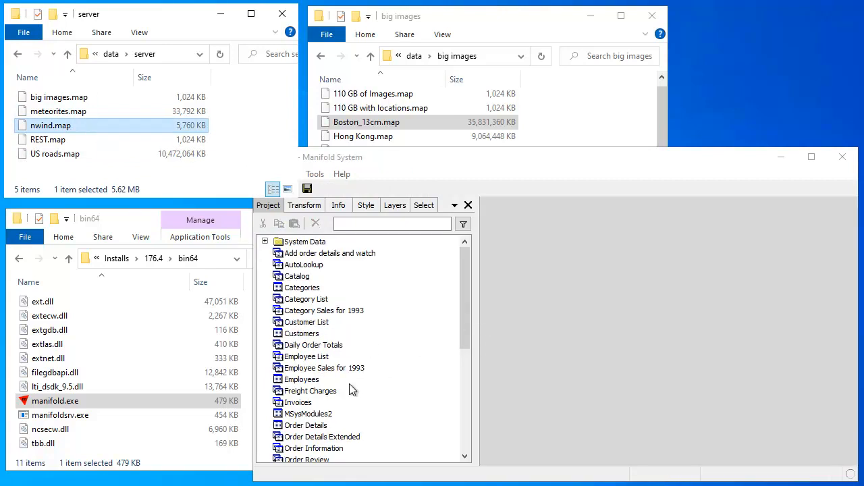
# Open the nwind Customers table, then load REST.map into Manifold
pyautogui.doubleClick(300, 334)
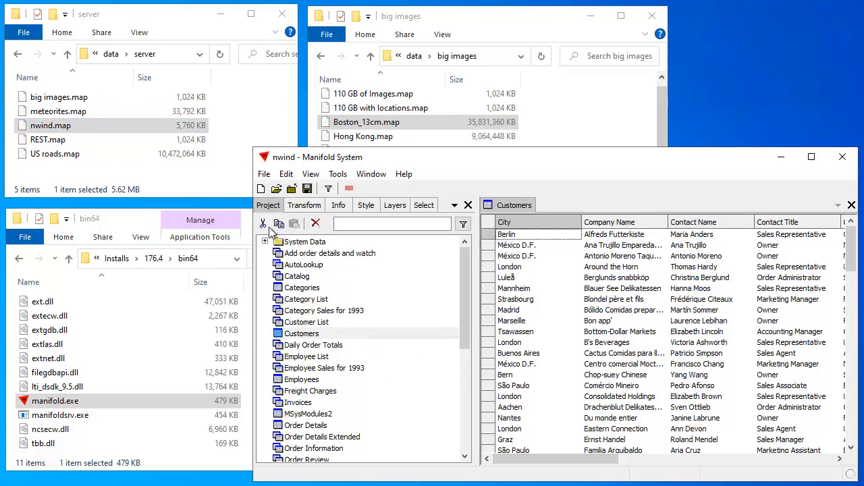
pyautogui.click(74, 139)
pyautogui.moveTo(106, 145); pyautogui.dragTo(383, 276)
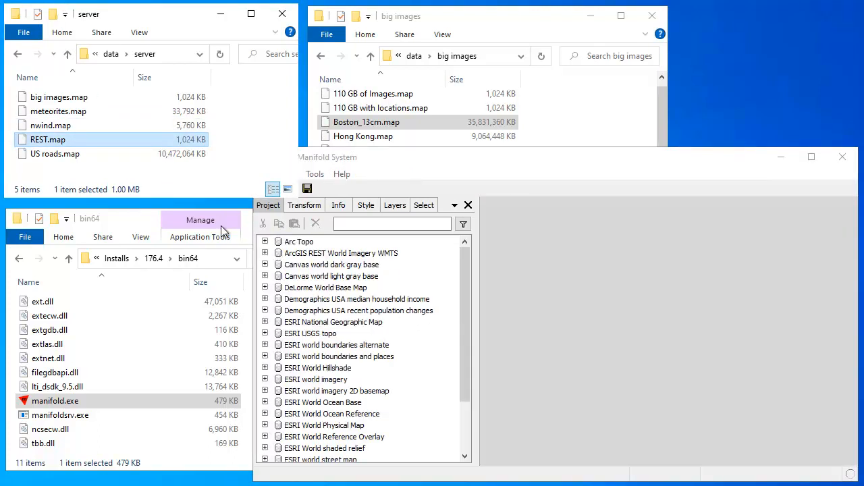
# View the Canvas world dark gray base Layers Image, then open big images.map
pyautogui.click(265, 265)
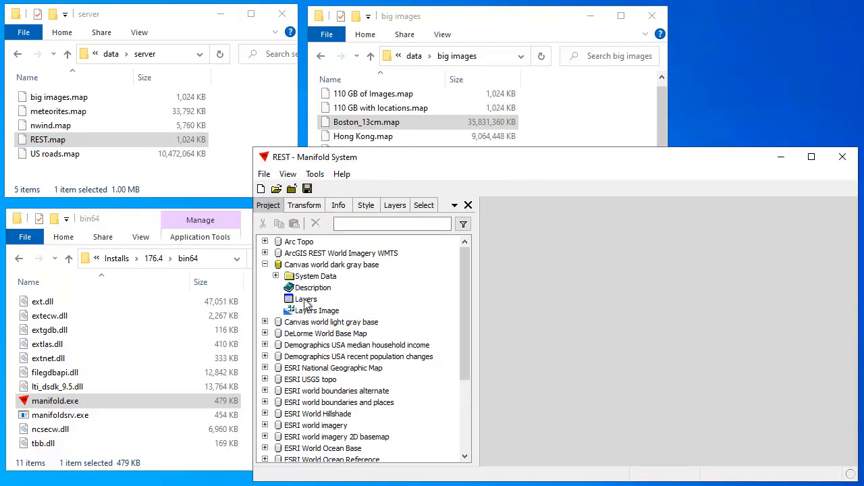
pyautogui.doubleClick(314, 312)
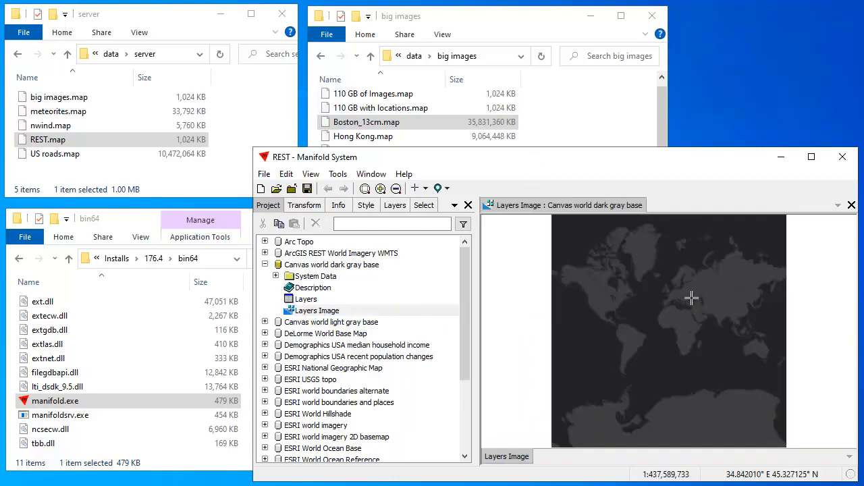
pyautogui.scroll(3, 703, 314)
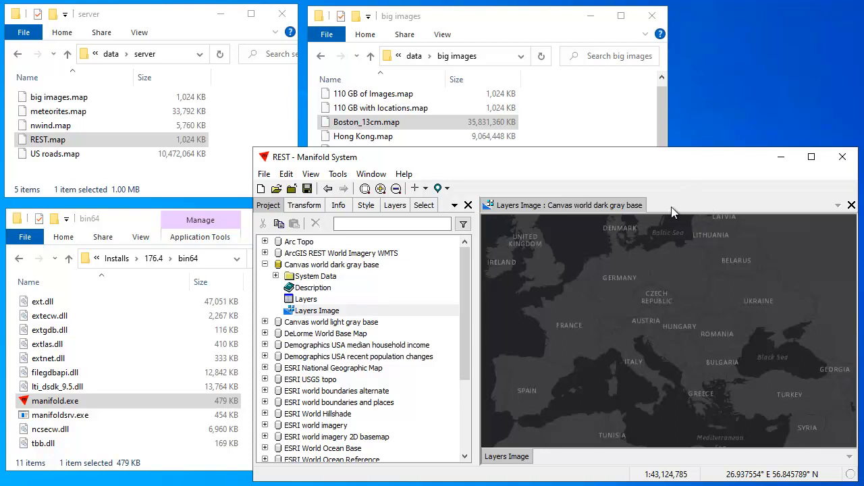
pyautogui.doubleClick(67, 97)
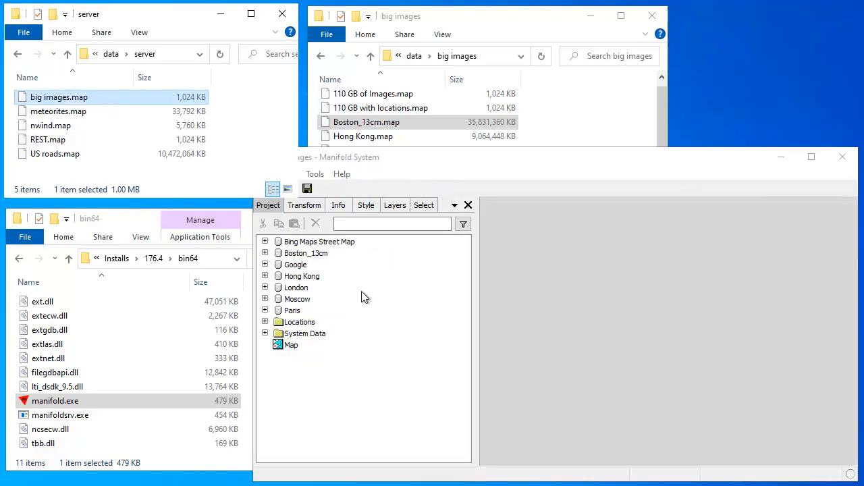
# Open and zoom into the Paris drawing from big images, then start a new empty project
pyautogui.click(485, 32)
pyautogui.click(748, 162)
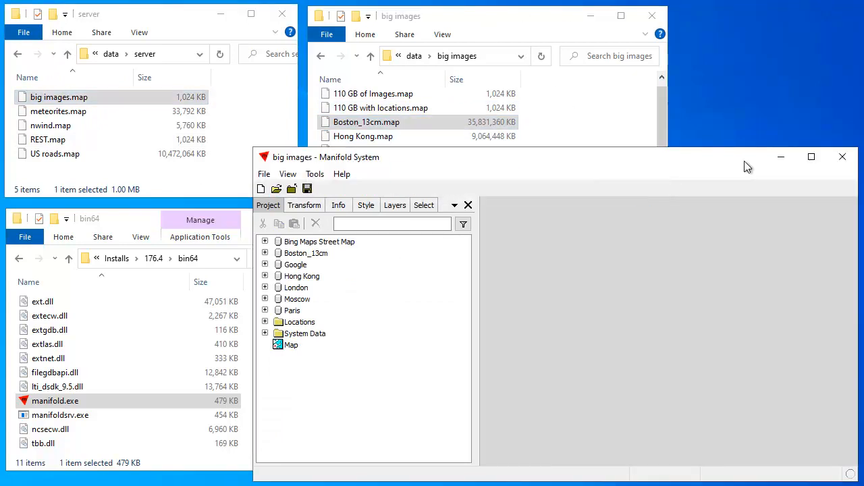
pyautogui.click(265, 311)
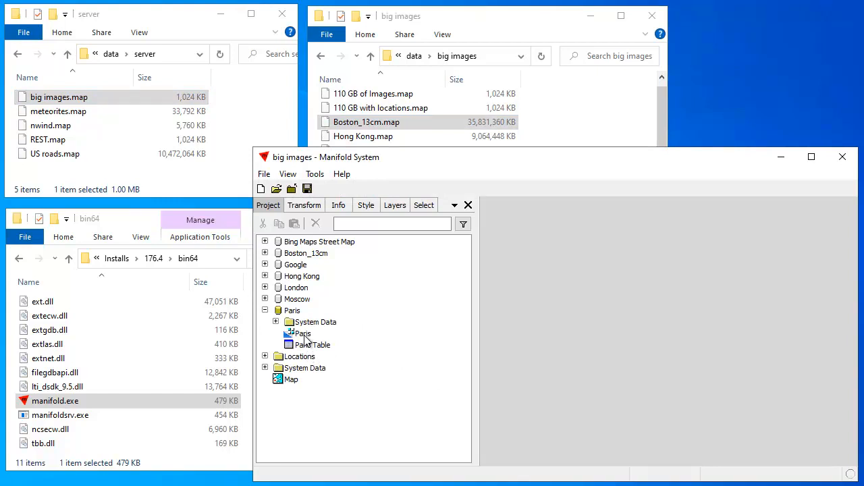
pyautogui.doubleClick(304, 337)
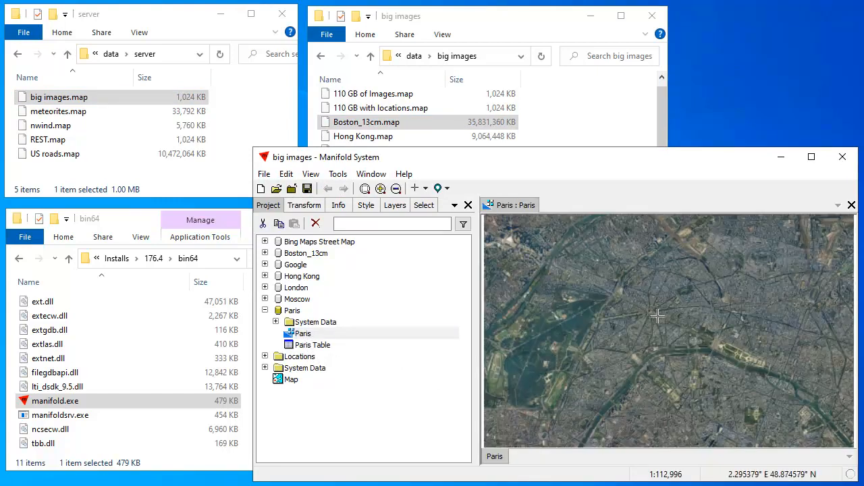
pyautogui.scroll(5, 646, 305)
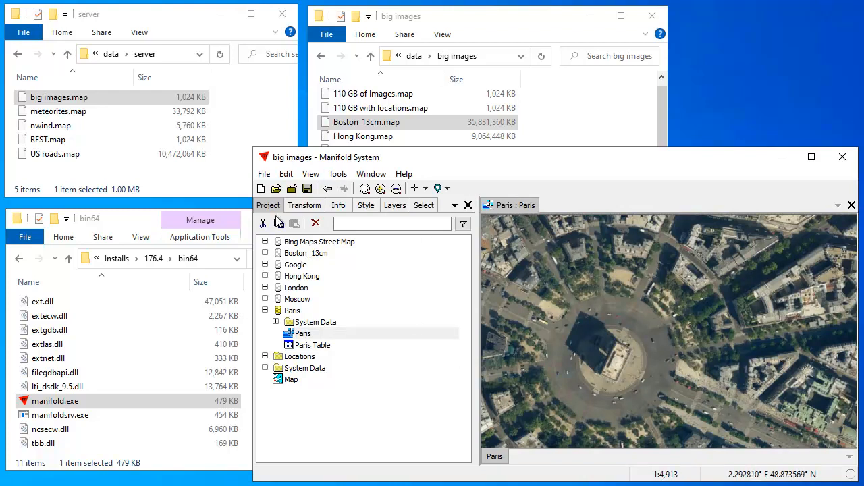
pyautogui.click(260, 190)
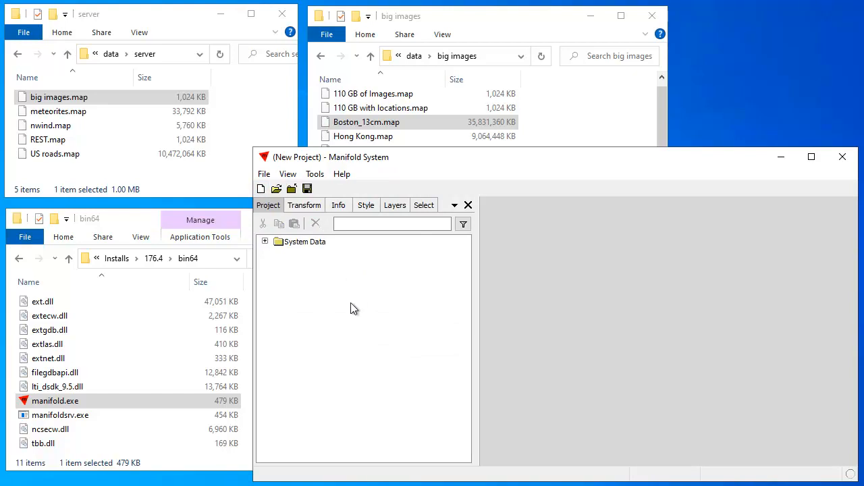
# Add US roads.map, REST.map and nwind.map to the new project as data sources
pyautogui.moveTo(67, 156); pyautogui.dragTo(310, 290)
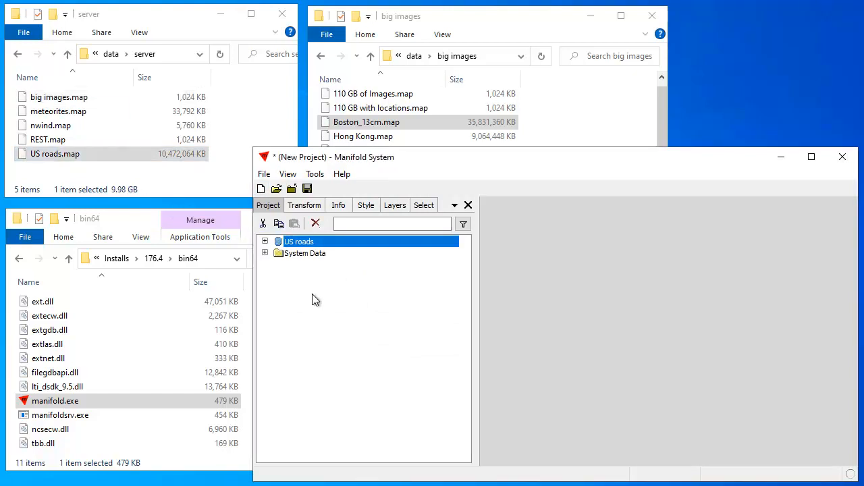
pyautogui.moveTo(48, 140); pyautogui.dragTo(398, 335)
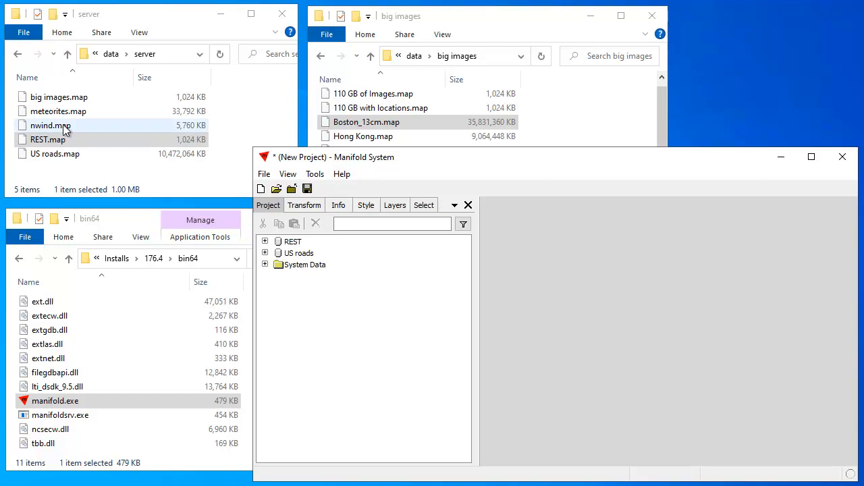
pyautogui.moveTo(66, 131); pyautogui.dragTo(296, 340)
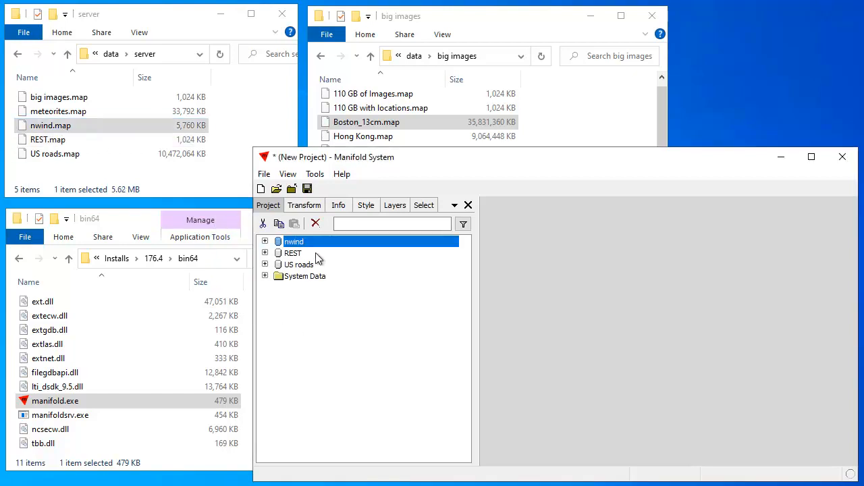
pyautogui.click(319, 343)
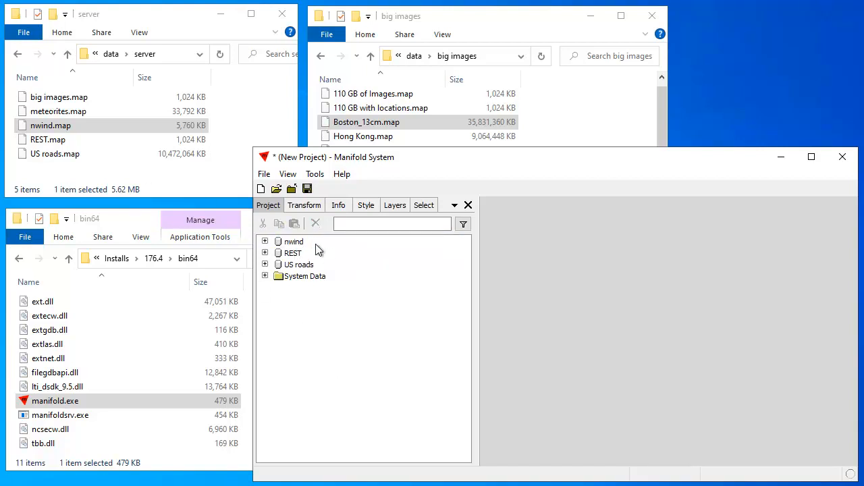
# Add meteorites.map and big images.map as data sources, then choose Save As
pyautogui.click(84, 112)
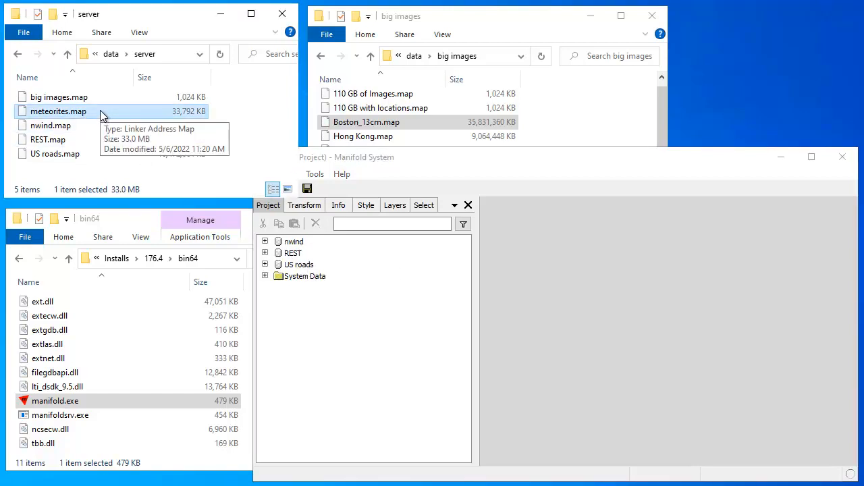
pyautogui.moveTo(101, 116); pyautogui.dragTo(332, 344)
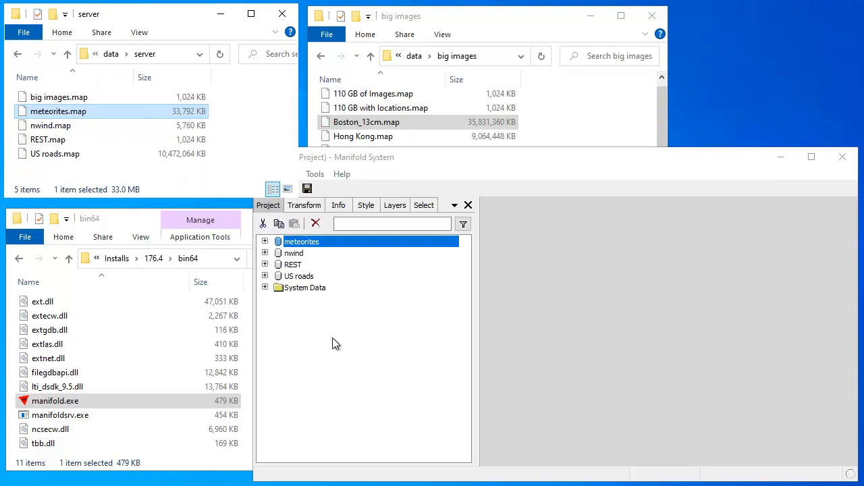
pyautogui.click(88, 97)
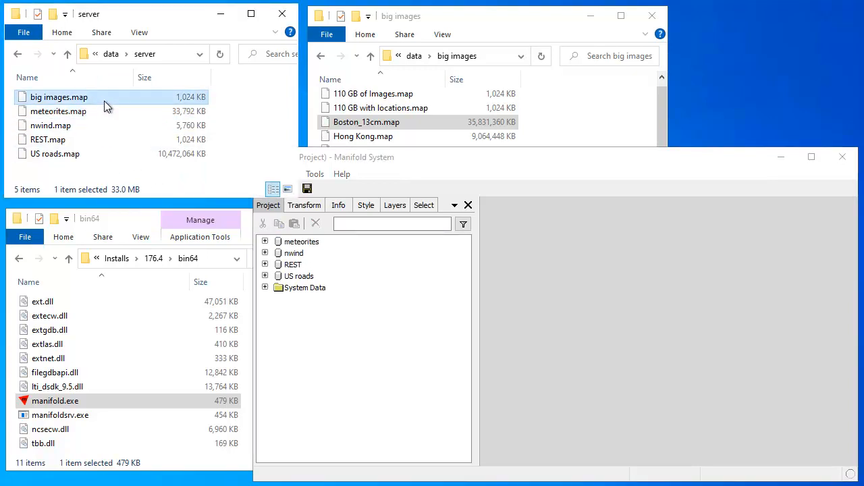
pyautogui.moveTo(110, 111); pyautogui.dragTo(328, 386)
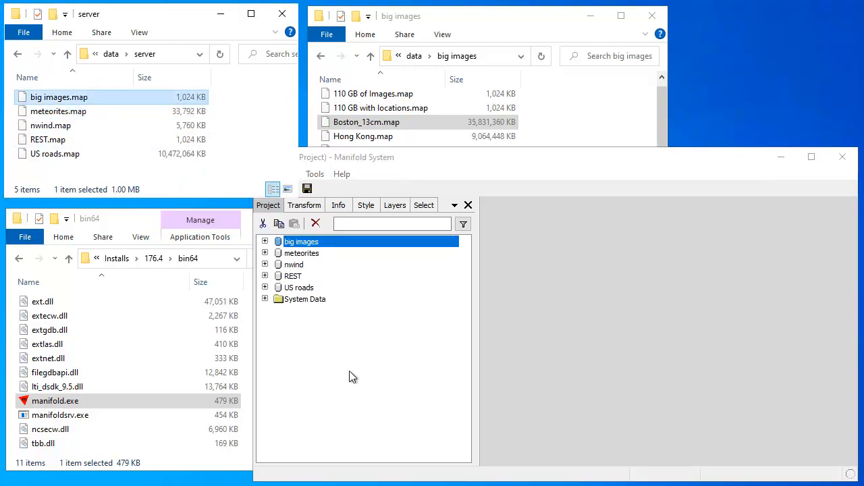
pyautogui.click(264, 174)
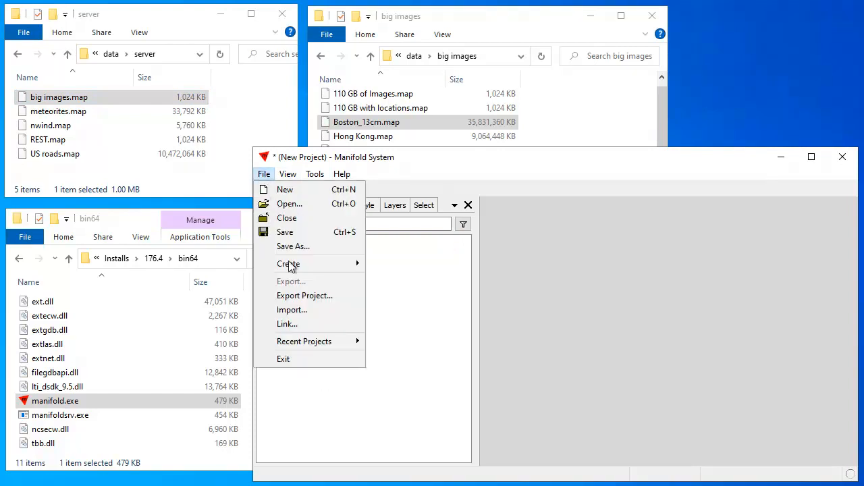
pyautogui.click(295, 247)
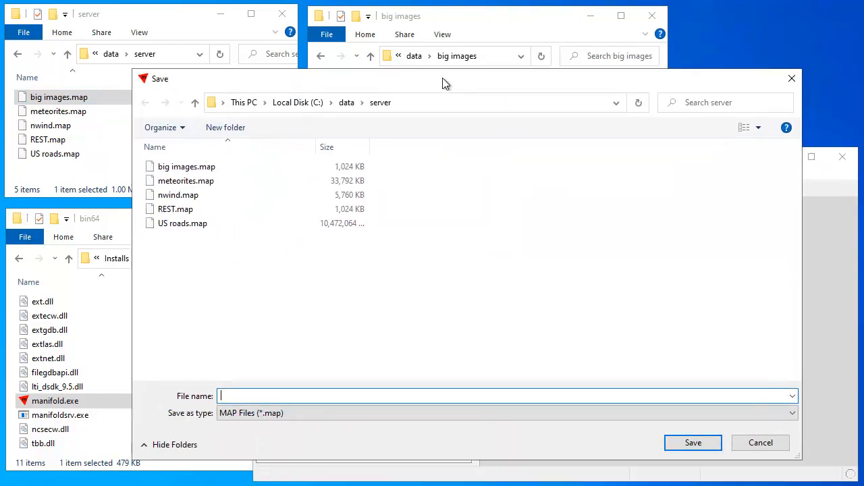
# Save the project as archive.map, then load it into a fresh project to verify its sources
pyautogui.write('archive')
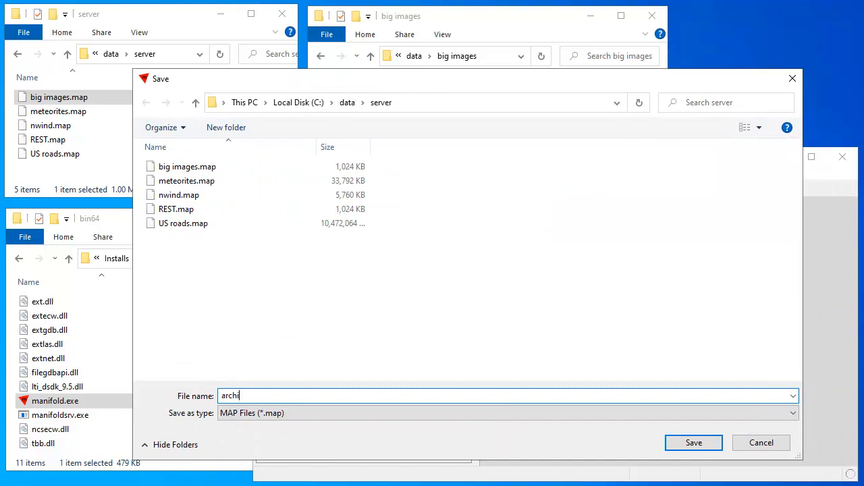
pyautogui.click(692, 445)
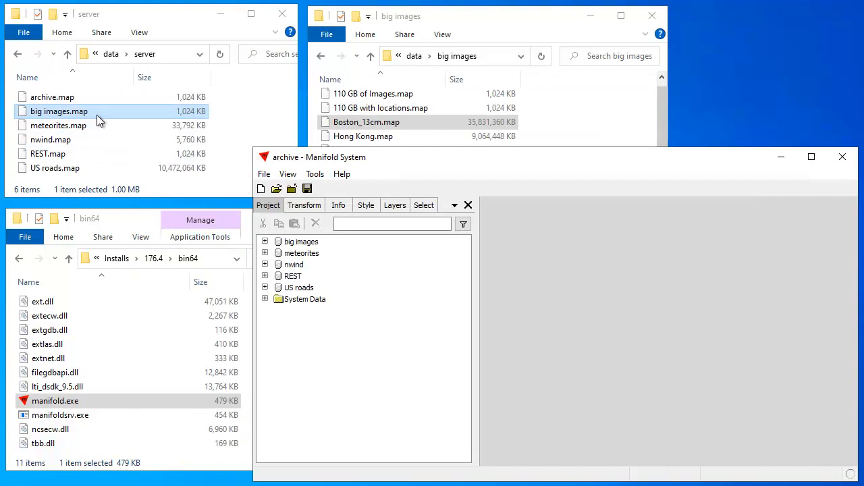
pyautogui.click(260, 190)
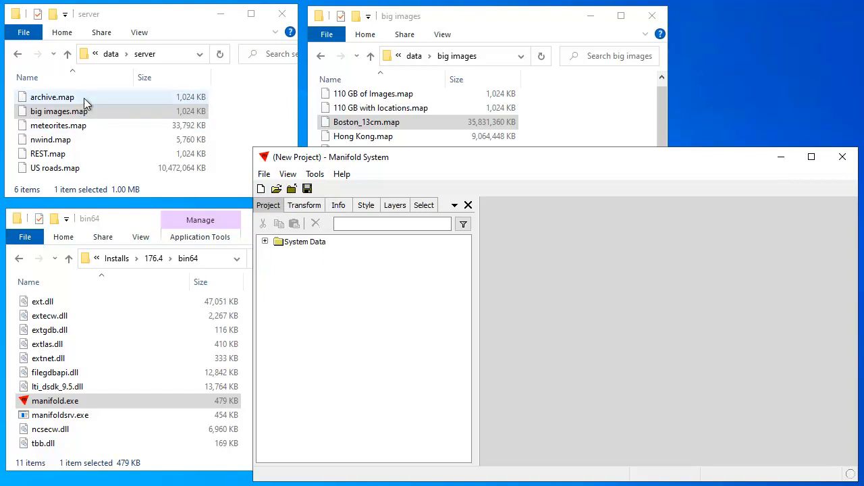
pyautogui.moveTo(84, 101); pyautogui.dragTo(241, 183)
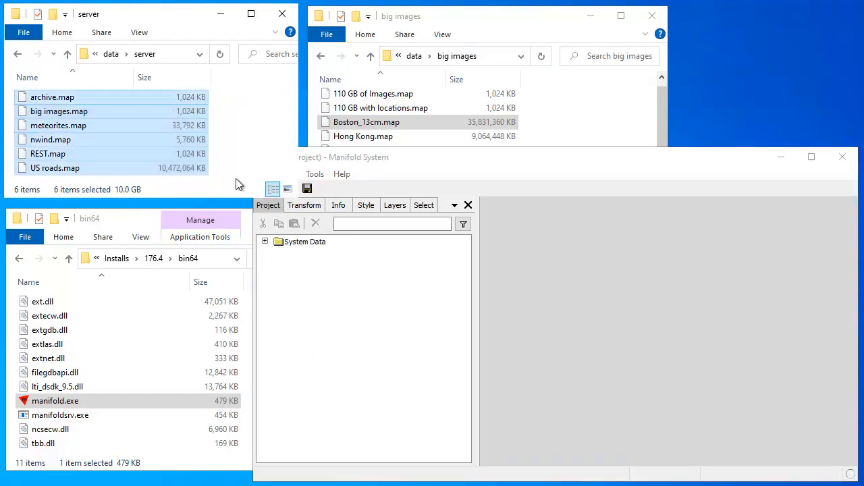
pyautogui.click(93, 97)
pyautogui.moveTo(100, 100); pyautogui.dragTo(322, 349)
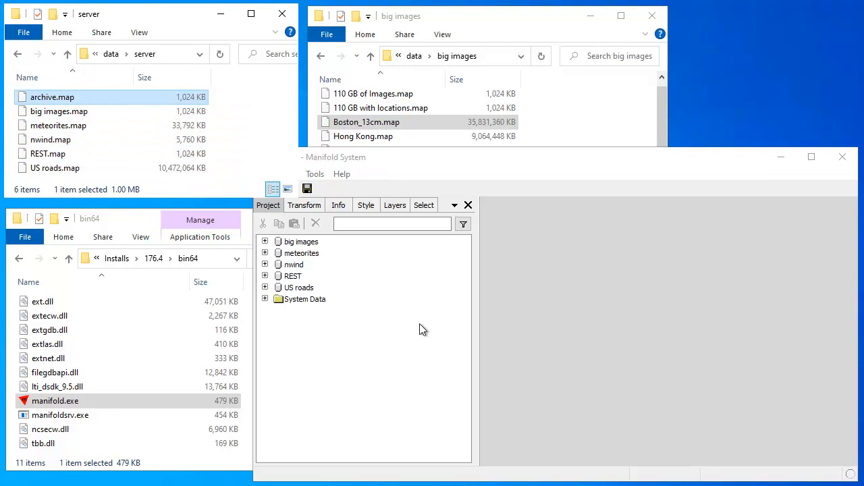
# Start another empty project and reposition the Command Prompt window
pyautogui.click(442, 174)
pyautogui.click(261, 188)
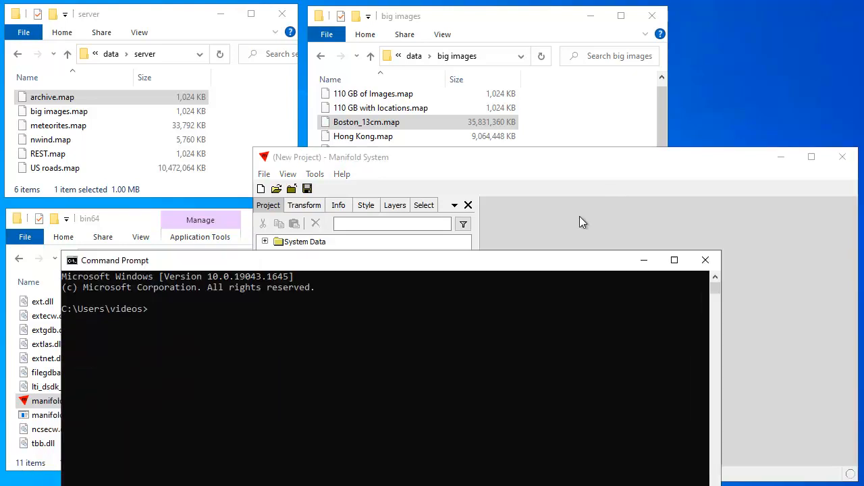
pyautogui.moveTo(557, 257); pyautogui.dragTo(688, 80)
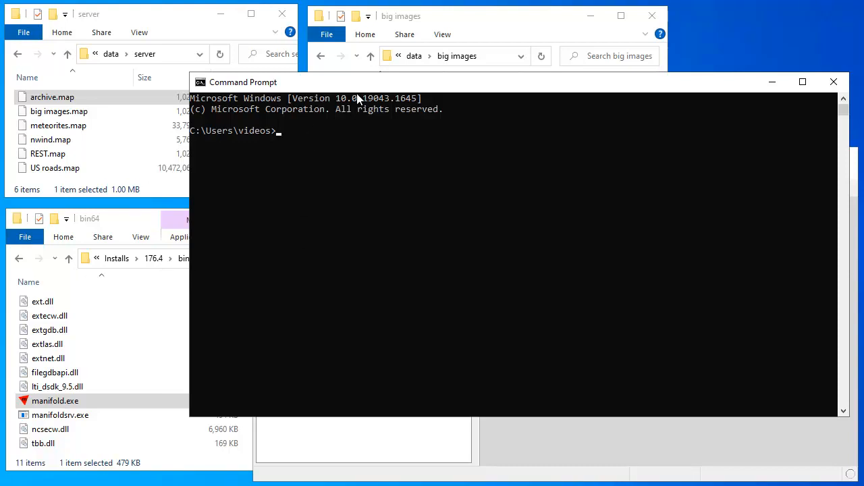
# Run the pasted change-folder command, then change into C:\Installs
pyautogui.click(301, 141)
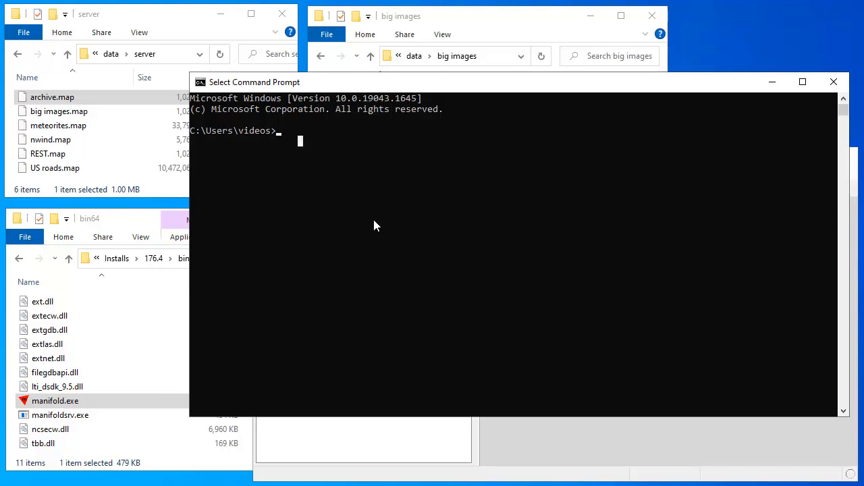
pyautogui.write('cd C:\\Installs\\176.4\\bin64>')
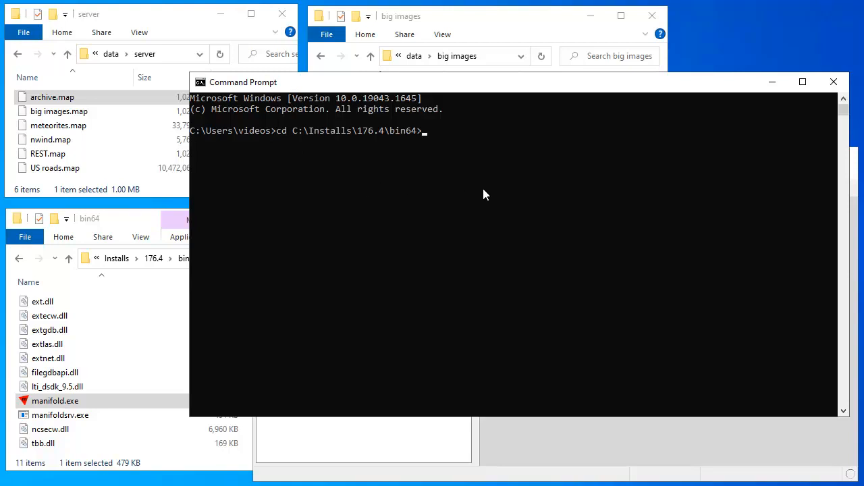
pyautogui.press('Return')
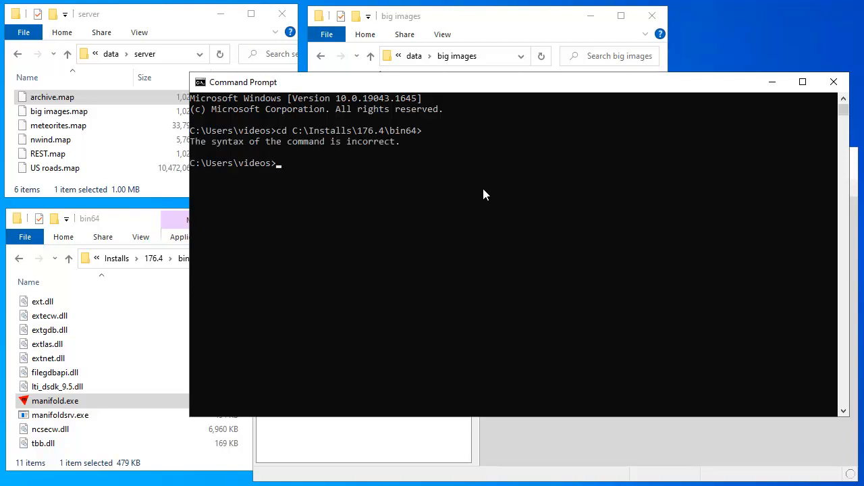
pyautogui.write('cd C:\\installs')
pyautogui.press('BackSpace')
pyautogui.press('BackSpace')
pyautogui.press('BackSpace')
pyautogui.press('BackSpace')
pyautogui.press('BackSpace')
pyautogui.press('BackSpace')
pyautogui.write('st')
# Change into the 176.4 folder and then its bin64 subfolder
pyautogui.press('BackSpace')
pyautogui.press('BackSpace')
pyautogui.write('stalls')
pyautogui.press('Return')
pyautogui.write('cd 176.4')
pyautogui.press('Return')
pyautogui.write('cde')
pyautogui.press('BackSpace')
pyautogui.write('bin64')
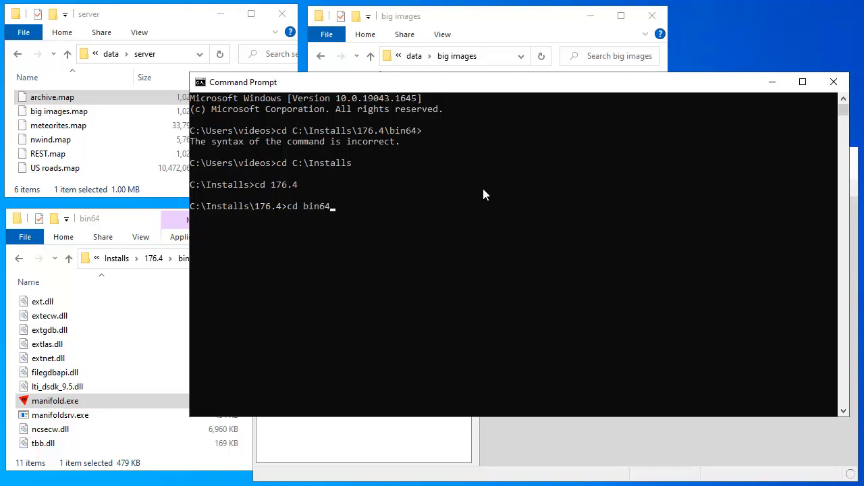
pyautogui.press('Return')
# List the bin64 files with dir and run manifoldsrv to show its usage help
pyautogui.write('dir')
pyautogui.press('Return')
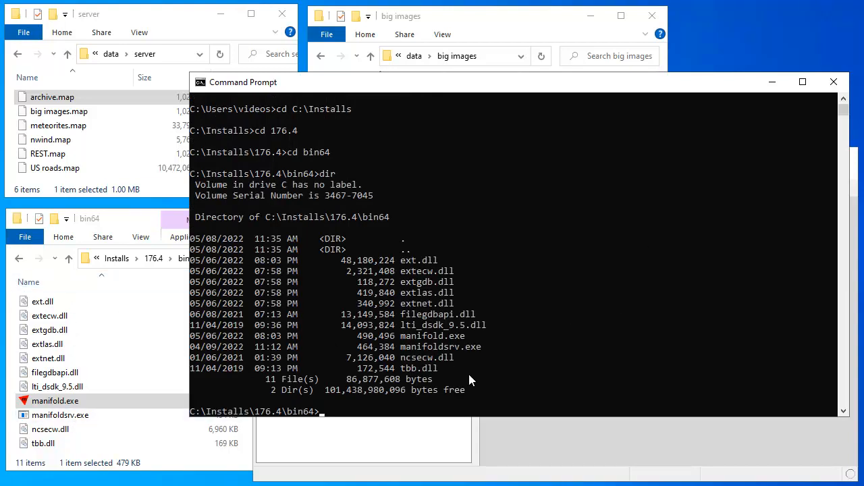
pyautogui.click(345, 411)
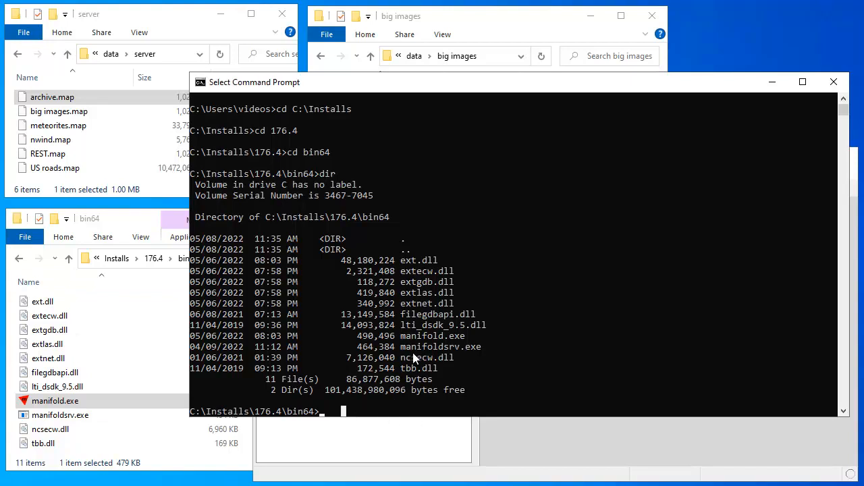
pyautogui.press('Escape')
pyautogui.write('ma')
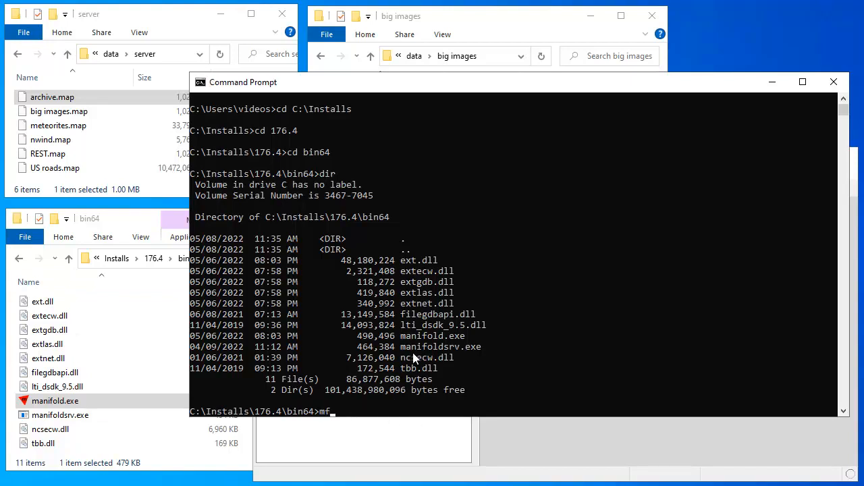
pyautogui.write('nifoldsrv')
pyautogui.press('Return')
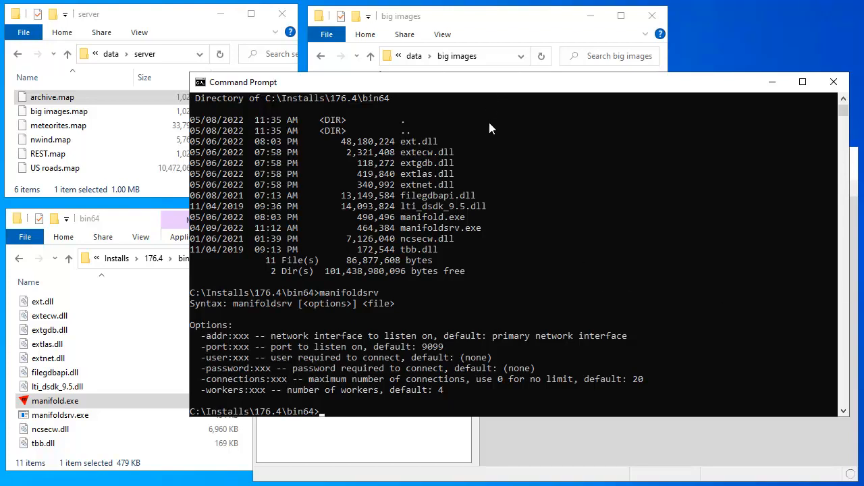
# Run manifoldsrv -addr:127.0.0.1 "C:\data\server\US roads.map" to start the server
pyautogui.write('manifoldsrv -addr:127.0.0.1 "C:\\data\\server\\US roads.map"')
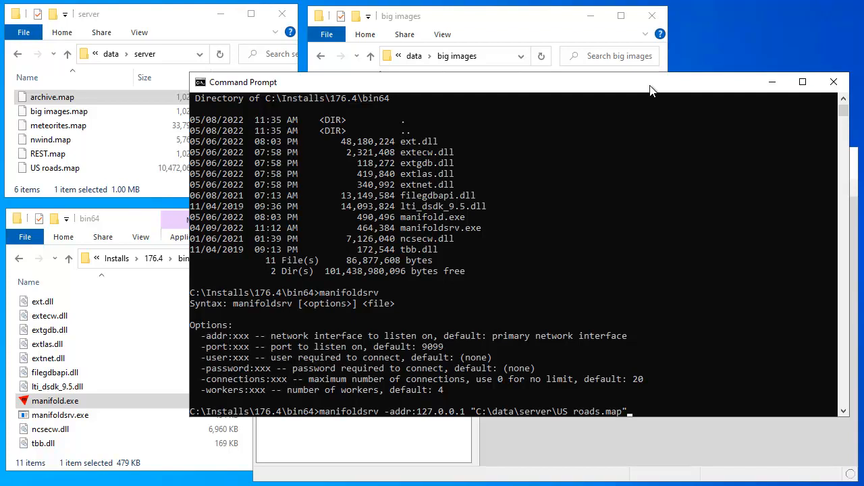
pyautogui.press('Return')
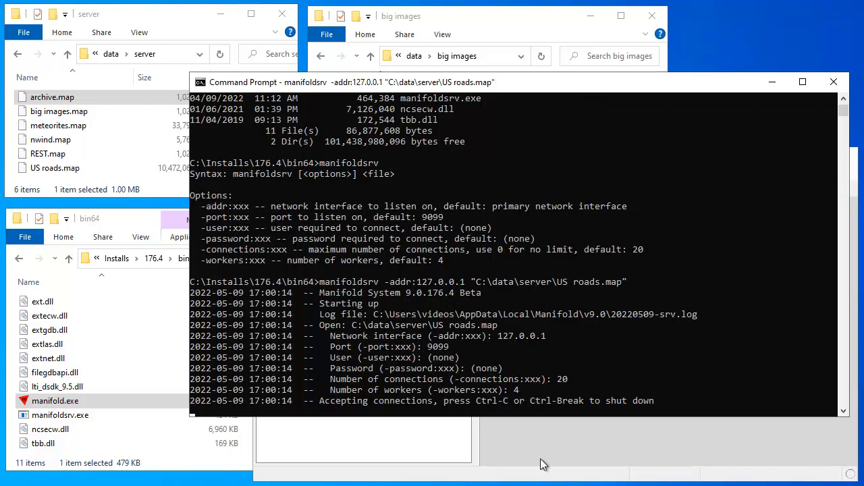
# Start a new data source from File > Create, keeping manifoldserver as its type
pyautogui.click(432, 478)
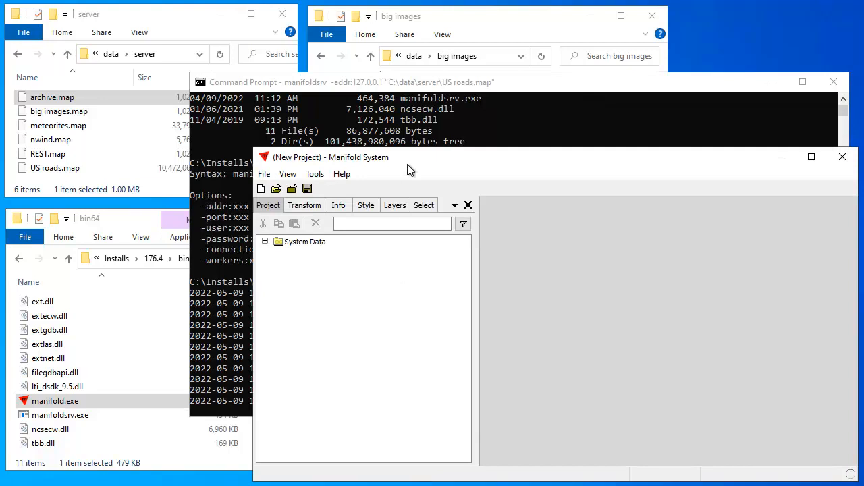
pyautogui.click(265, 174)
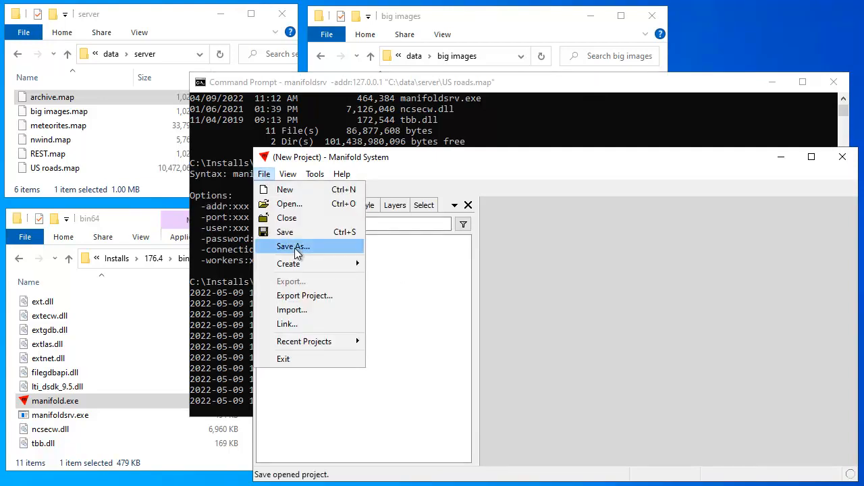
pyautogui.moveTo(302, 263)
pyautogui.moveTo(414, 405)
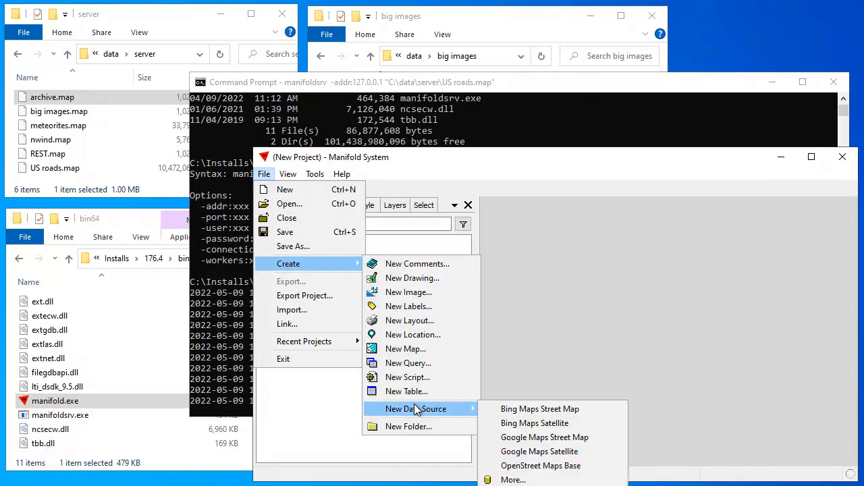
pyautogui.click(512, 479)
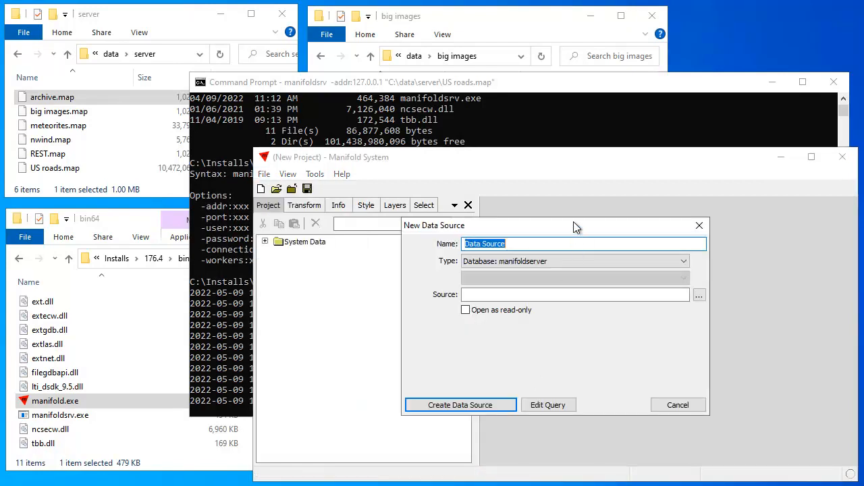
pyautogui.moveTo(570, 224); pyautogui.dragTo(573, 221)
pyautogui.click(678, 260)
pyautogui.moveTo(686, 320); pyautogui.dragTo(667, 292)
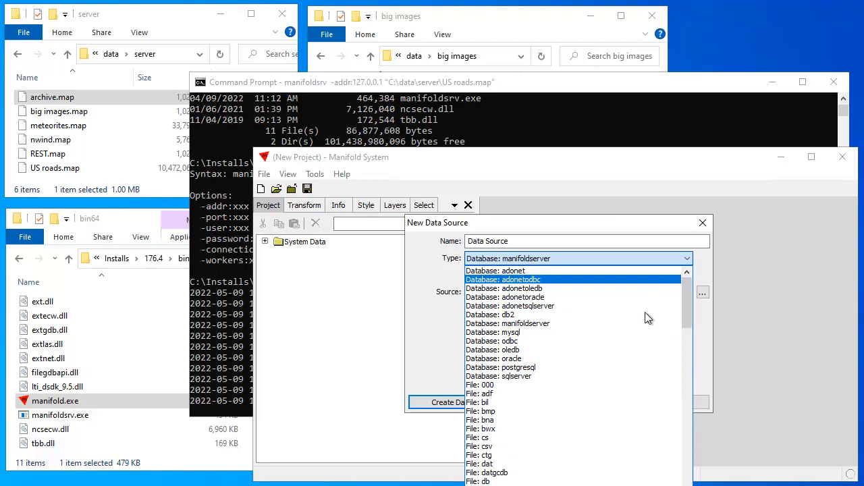
pyautogui.click(562, 324)
pyautogui.moveTo(573, 223); pyautogui.dragTo(631, 168)
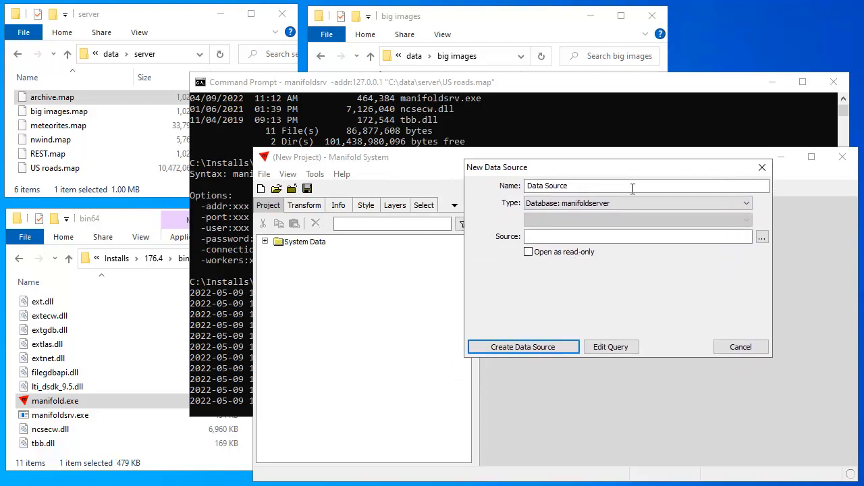
# Set the server address to 127.0.0.1 and create the data source
pyautogui.click(762, 238)
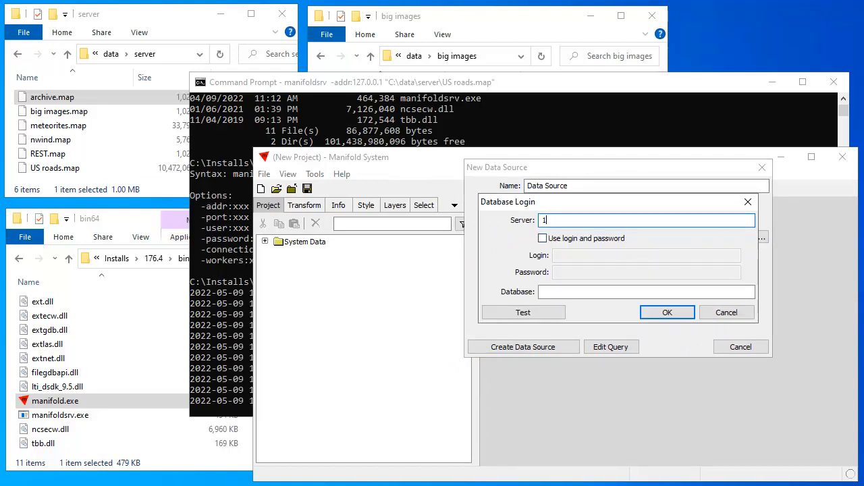
pyautogui.write('127.0')
pyautogui.rightClick(643, 222)
pyautogui.write('.0')
pyautogui.click(612, 220)
pyautogui.write('127')
pyautogui.write('.1')
pyautogui.click(668, 313)
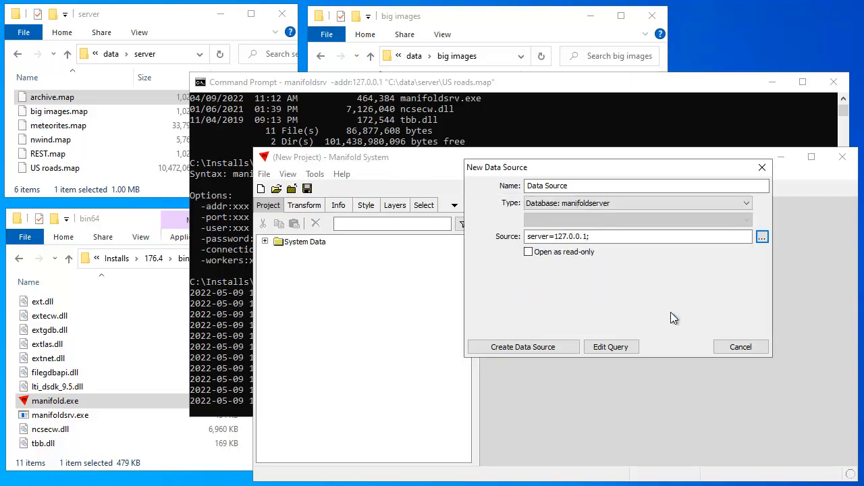
pyautogui.click(560, 346)
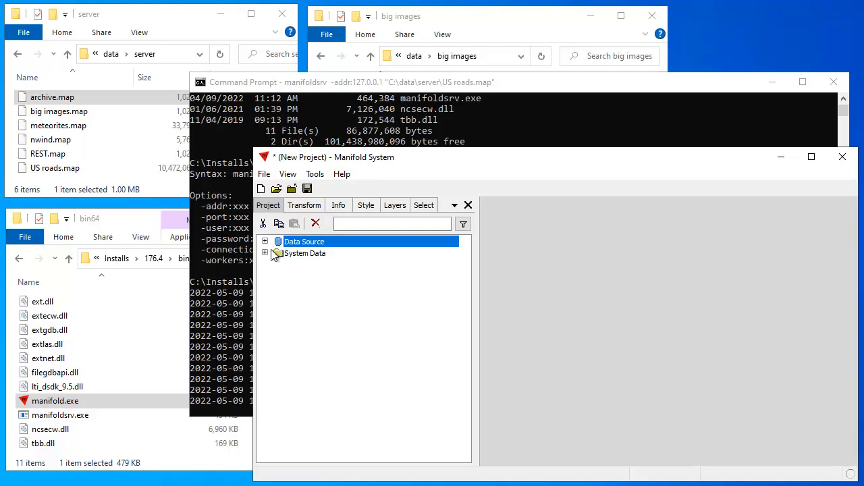
# Copy Map with Boston and Locations from the 127.0.0.1 source into the project and open the map
pyautogui.click(265, 242)
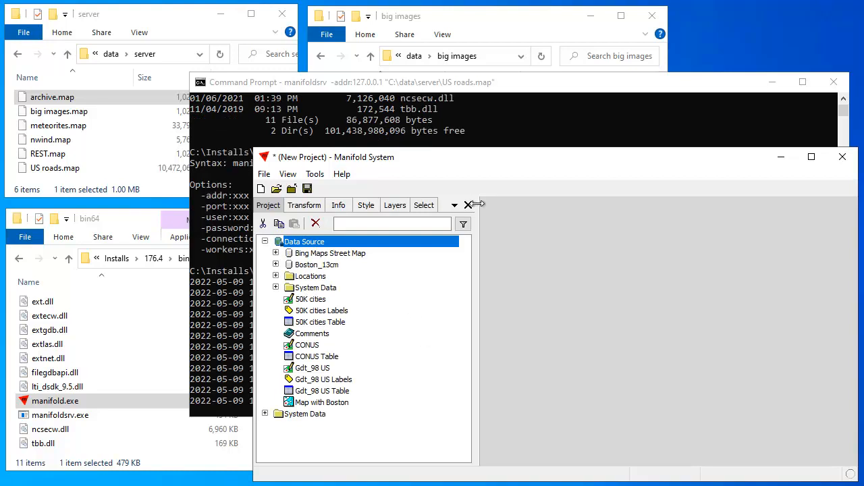
pyautogui.moveTo(500, 161); pyautogui.dragTo(500, 143)
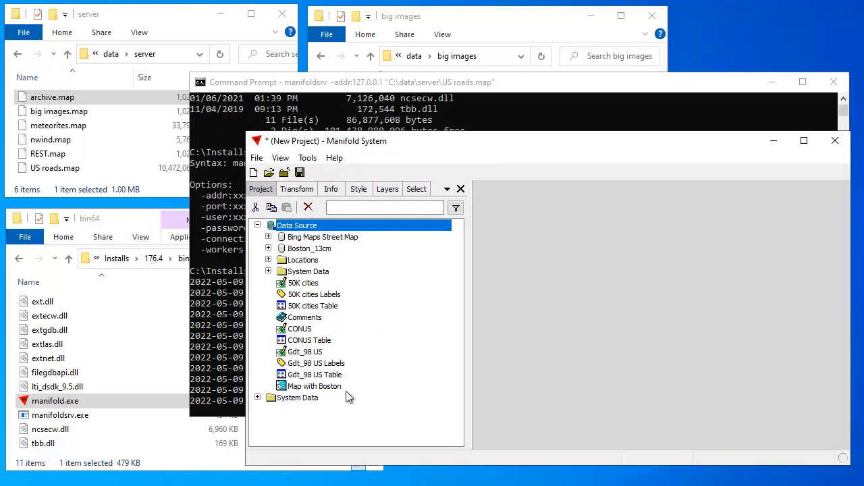
pyautogui.click(326, 387)
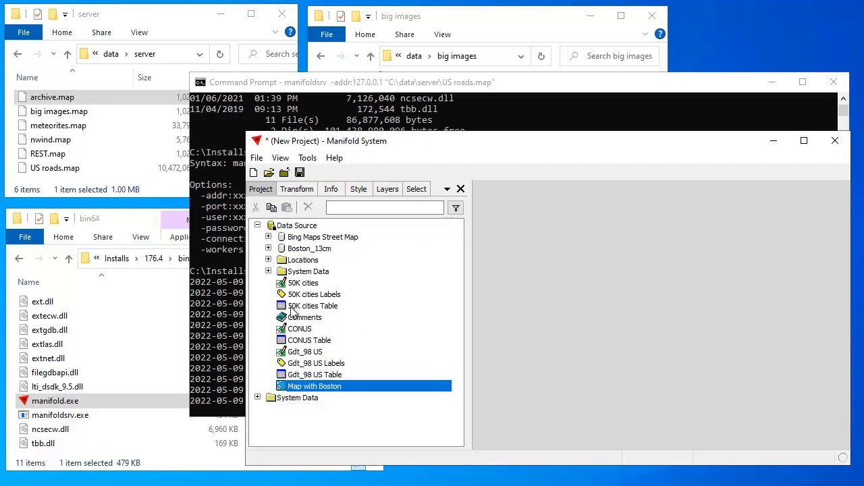
pyautogui.keyDown('ctrl'); pyautogui.click(310, 262); pyautogui.keyUp('ctrl')
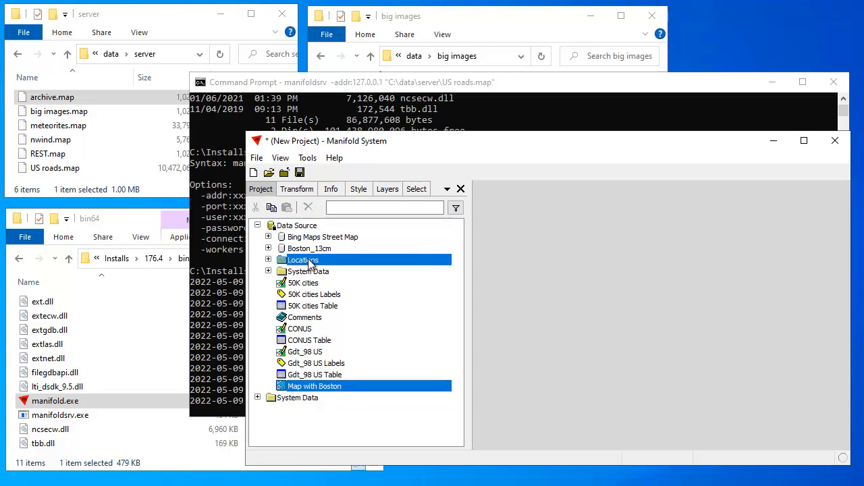
pyautogui.click(272, 208)
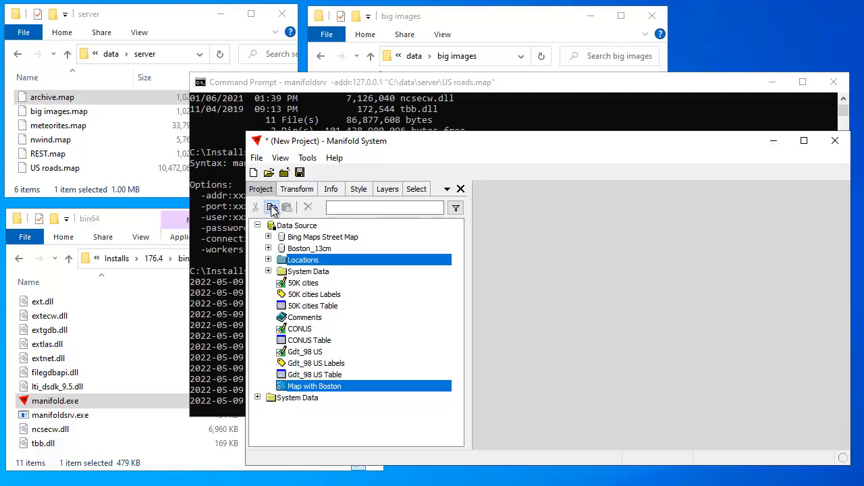
pyautogui.click(305, 430)
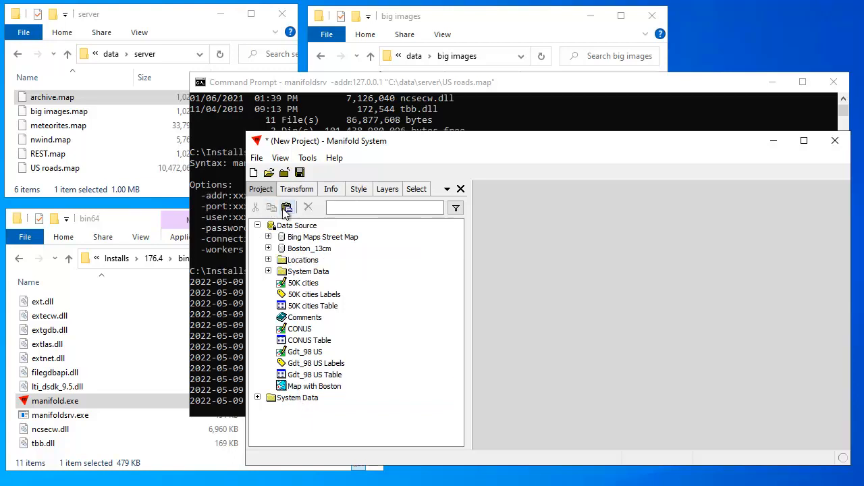
pyautogui.click(286, 207)
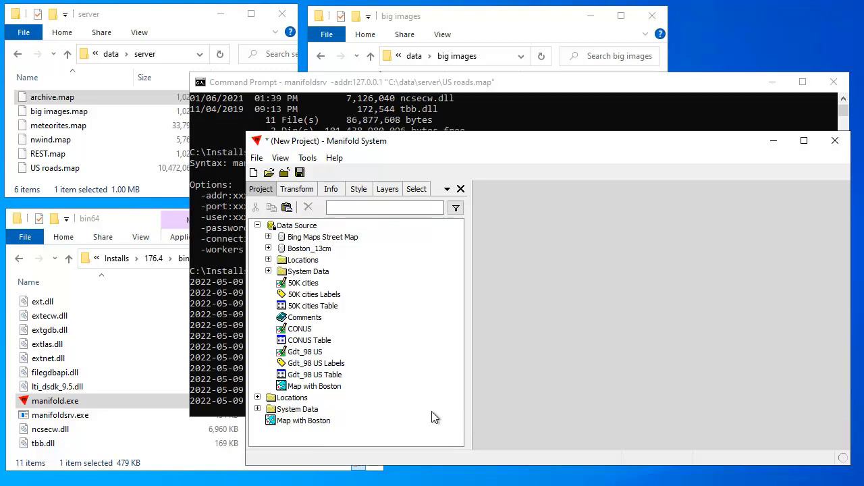
pyautogui.doubleClick(316, 421)
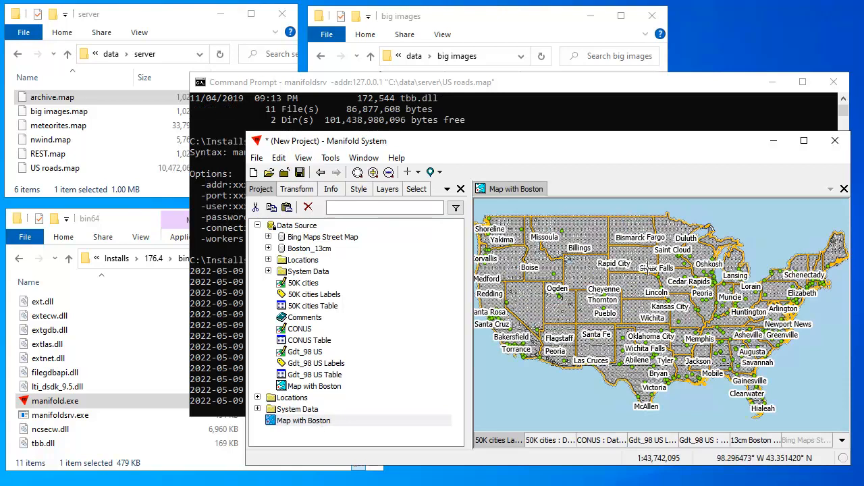
# Jump the map to the saved Boston location and make the 13cm Boston imagery layer active
pyautogui.moveTo(618, 147)
pyautogui.mouseDown()
pyautogui.moveTo(611, 138)
pyautogui.moveTo(613, 148)
pyautogui.mouseUp()
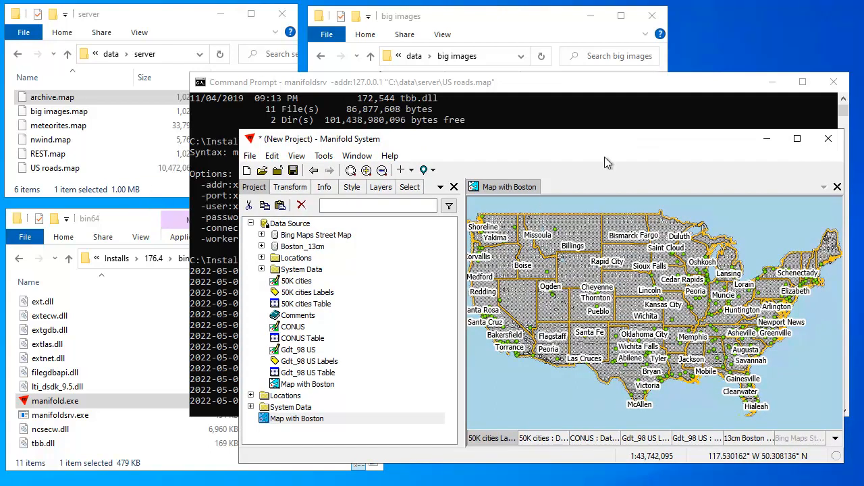
pyautogui.click(428, 170)
pyautogui.click(465, 188)
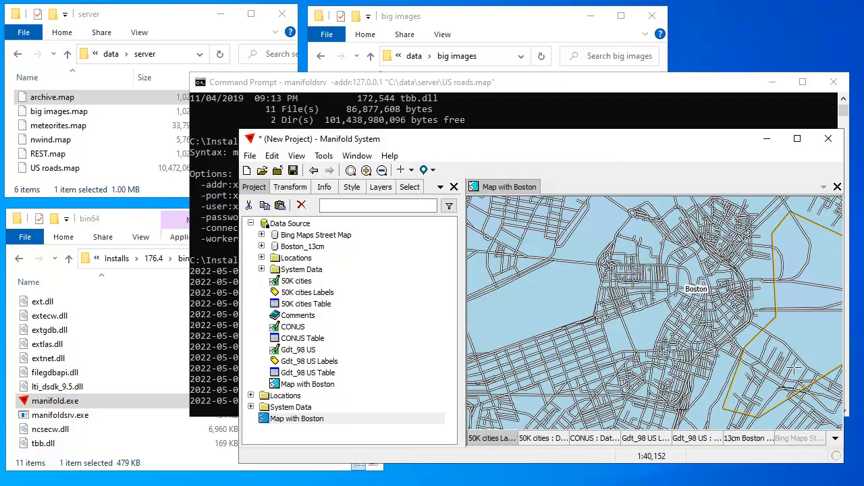
pyautogui.click(741, 440)
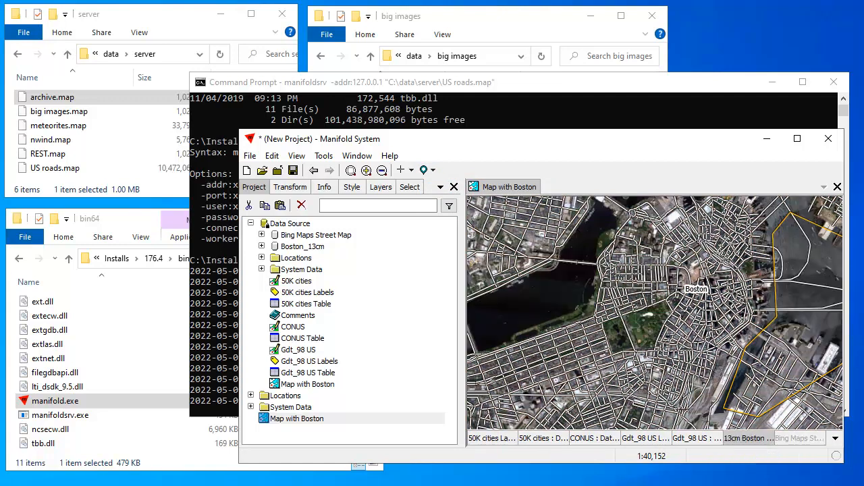
pyautogui.scroll(2, 661, 304)
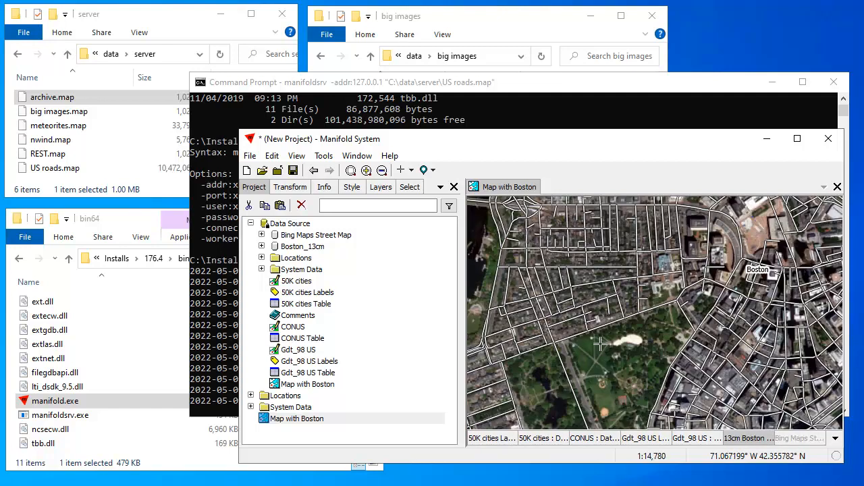
pyautogui.scroll(2, 613, 346)
pyautogui.scroll(1, 613, 348)
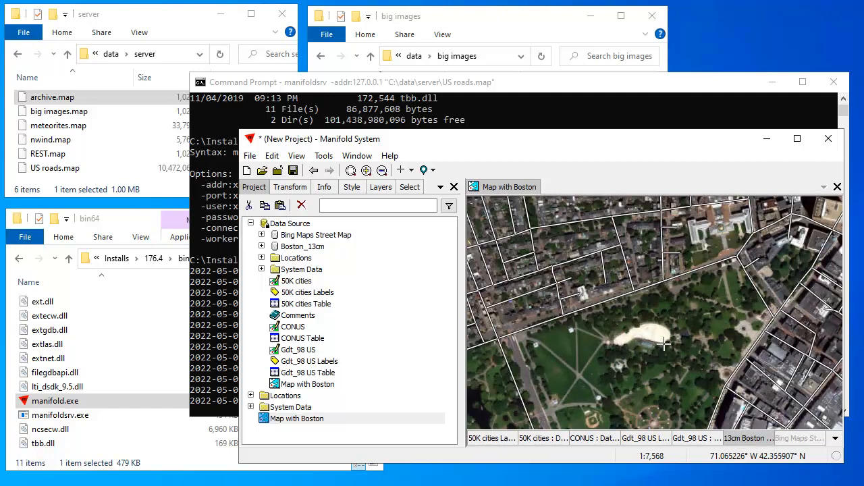
pyautogui.scroll(-2, 657, 299)
pyautogui.scroll(-2, 684, 295)
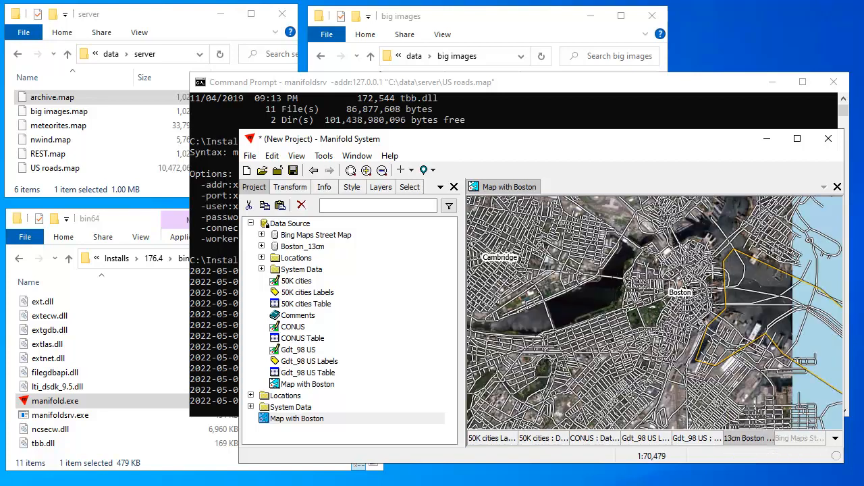
# Jump the map view to the saved LA location and zoom in
pyautogui.moveTo(678, 139)
pyautogui.mouseDown()
pyautogui.moveTo(652, 131)
pyautogui.moveTo(674, 145)
pyautogui.mouseUp()
pyautogui.moveTo(510, 149)
pyautogui.mouseDown()
pyautogui.moveTo(449, 123)
pyautogui.moveTo(521, 151)
pyautogui.moveTo(507, 145)
pyautogui.mouseUp()
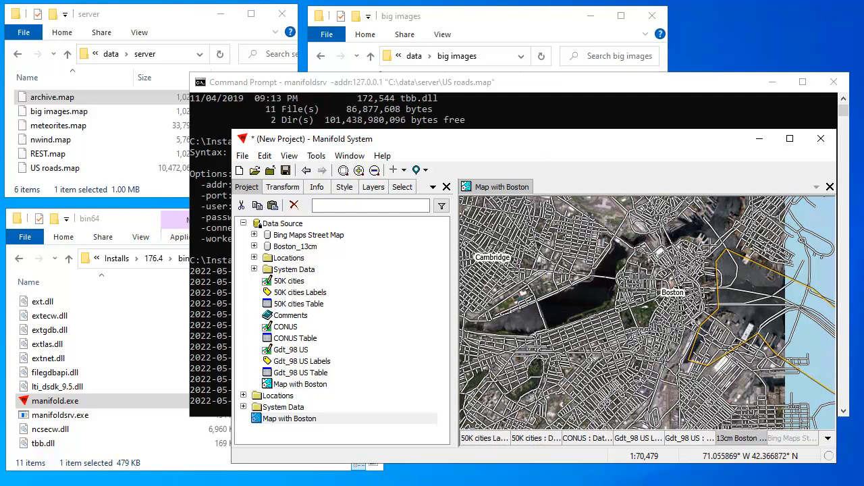
pyautogui.click(426, 171)
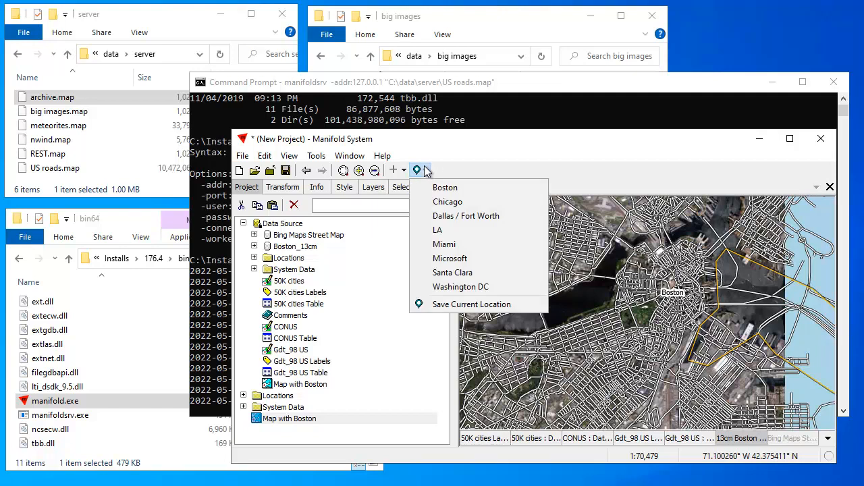
pyautogui.click(463, 233)
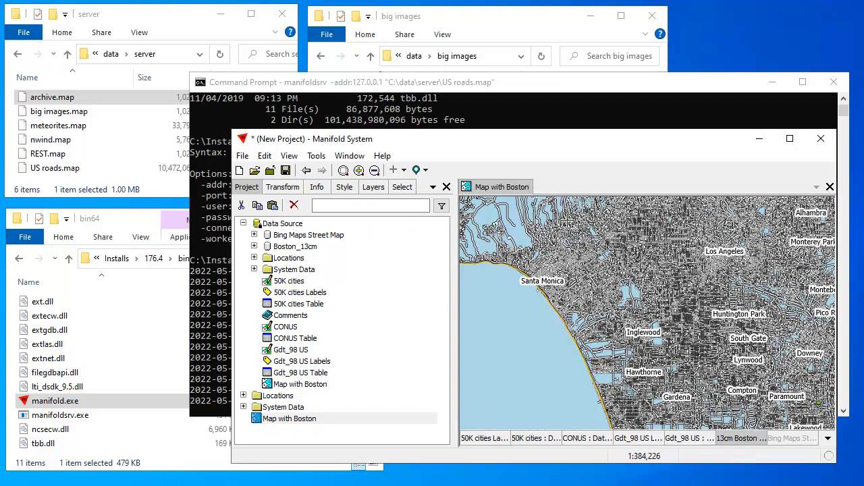
pyautogui.scroll(2, 635, 278)
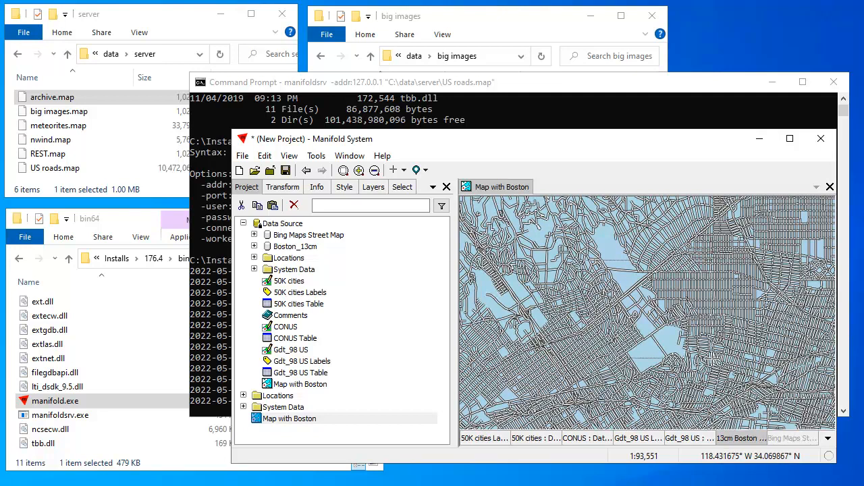
pyautogui.scroll(1, 652, 280)
pyautogui.moveTo(678, 133); pyautogui.dragTo(699, 142)
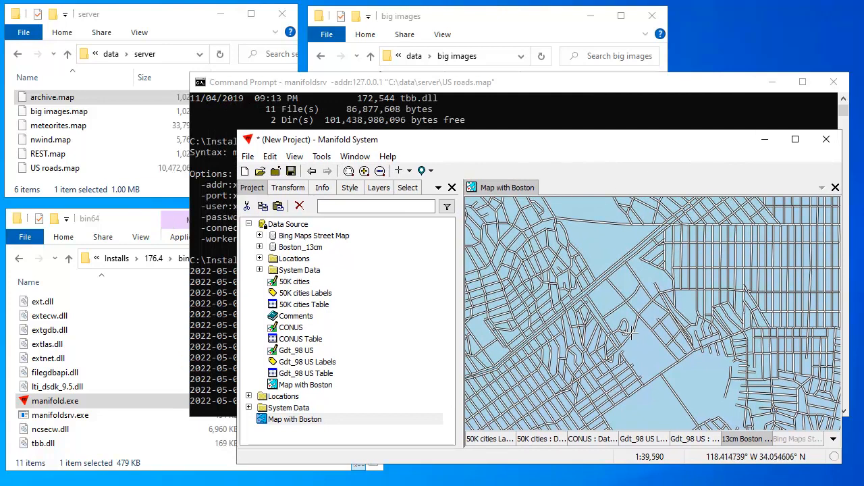
pyautogui.scroll(-2, 631, 335)
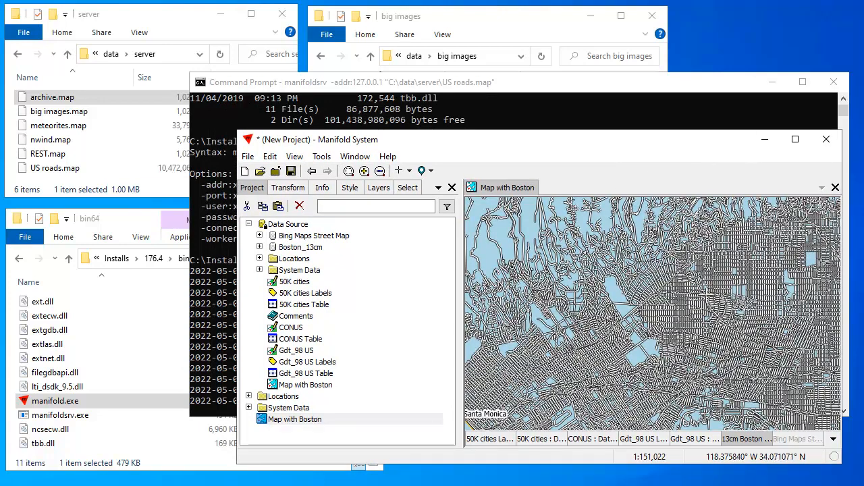
# Pan the map, then return it to the saved Boston location
pyautogui.moveTo(623, 229); pyautogui.dragTo(575, 232)
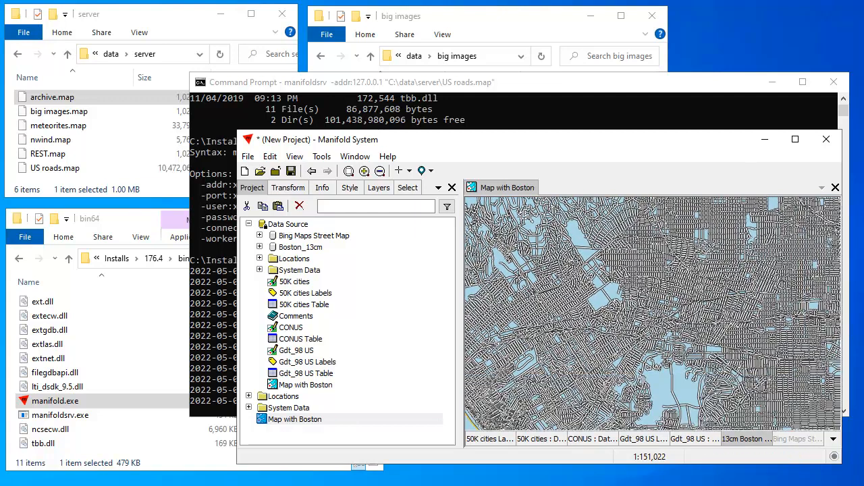
pyautogui.click(433, 171)
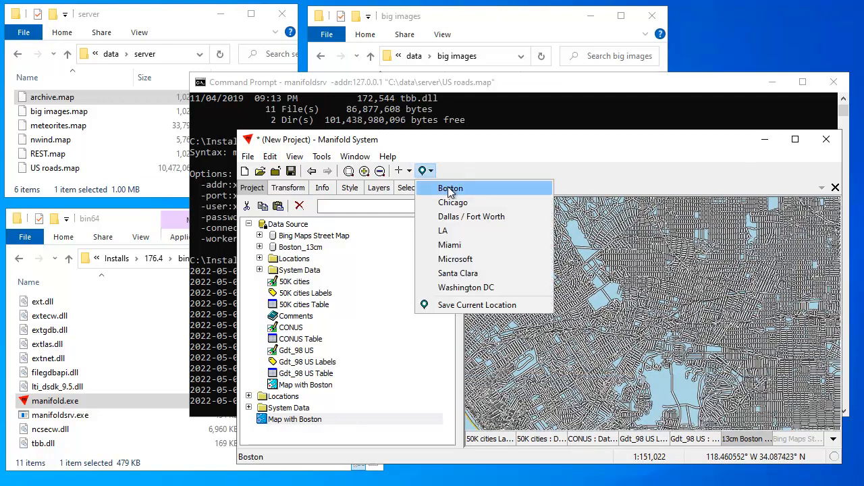
pyautogui.click(454, 189)
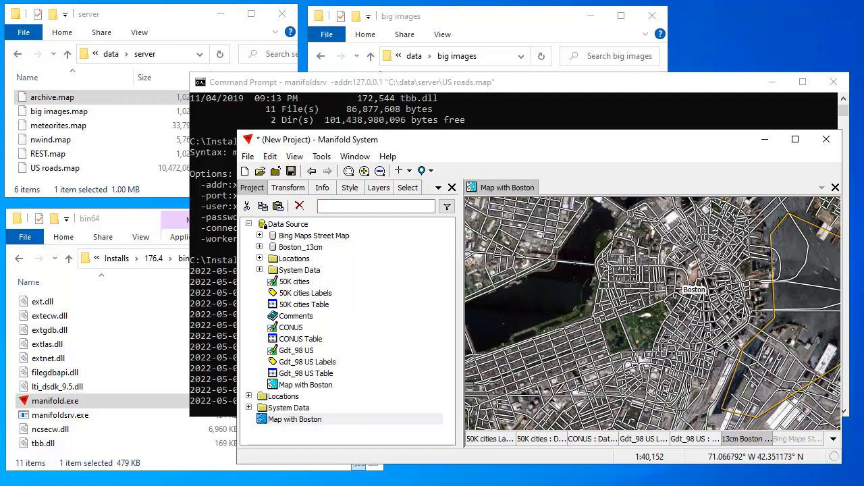
pyautogui.moveTo(576, 140); pyautogui.dragTo(587, 142)
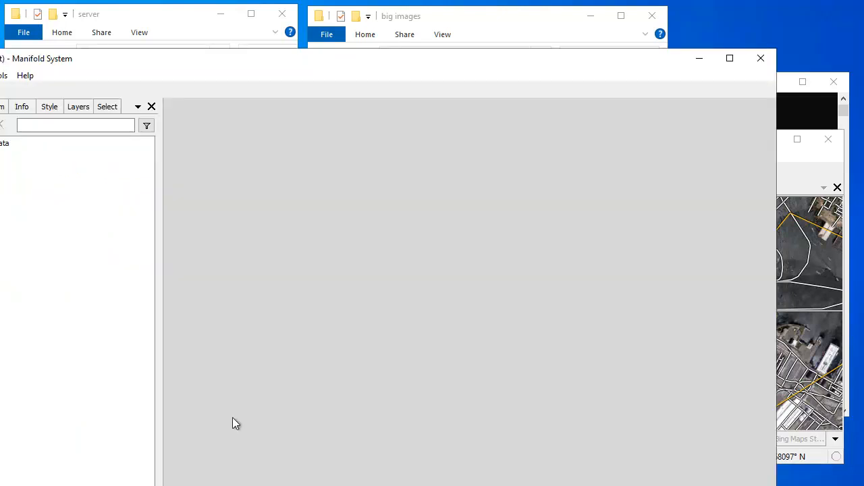
# Shrink and reposition the new empty project window, looking over the File > Create options
pyautogui.moveTo(2, 484); pyautogui.dragTo(182, 359)
pyautogui.moveTo(417, 58); pyautogui.dragTo(354, 105)
pyautogui.click(129, 123)
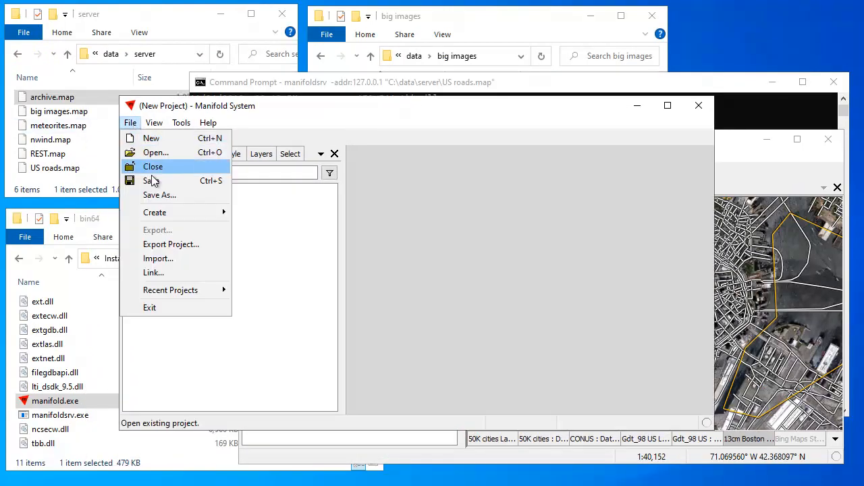
pyautogui.moveTo(160, 215)
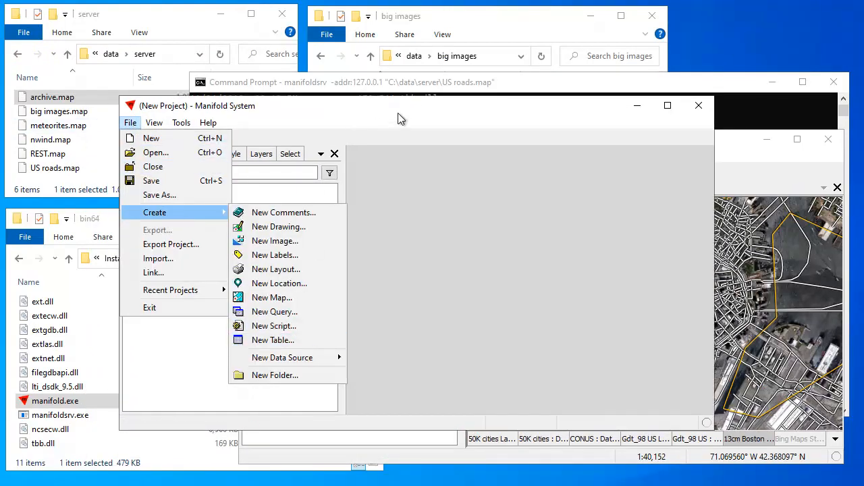
pyautogui.moveTo(446, 111); pyautogui.dragTo(412, 99)
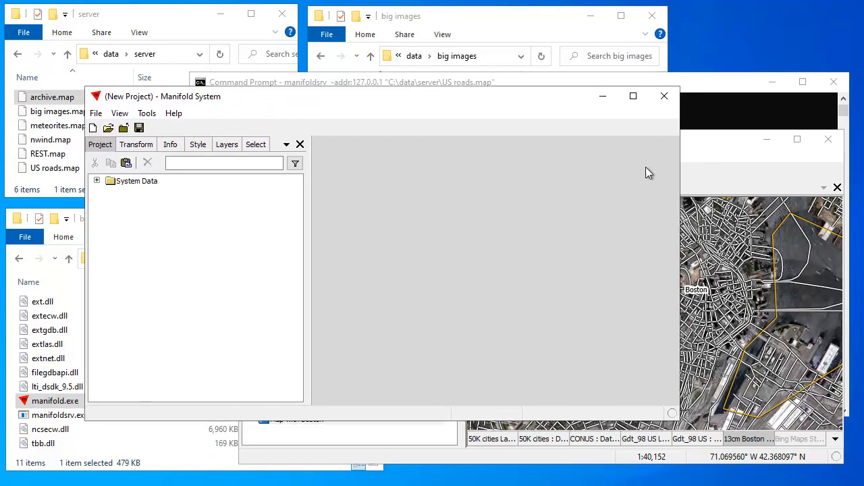
# Copy the Boston project's Data Source, paste it into the new project, and expand it
pyautogui.click(727, 140)
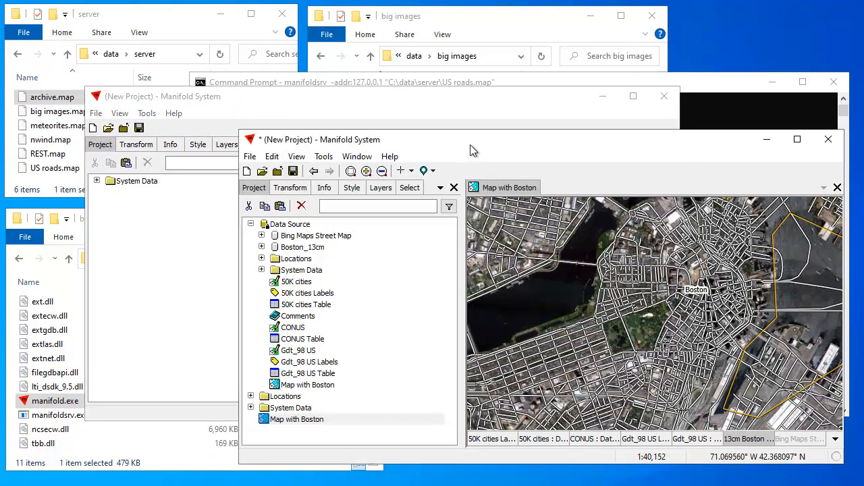
pyautogui.click(311, 226)
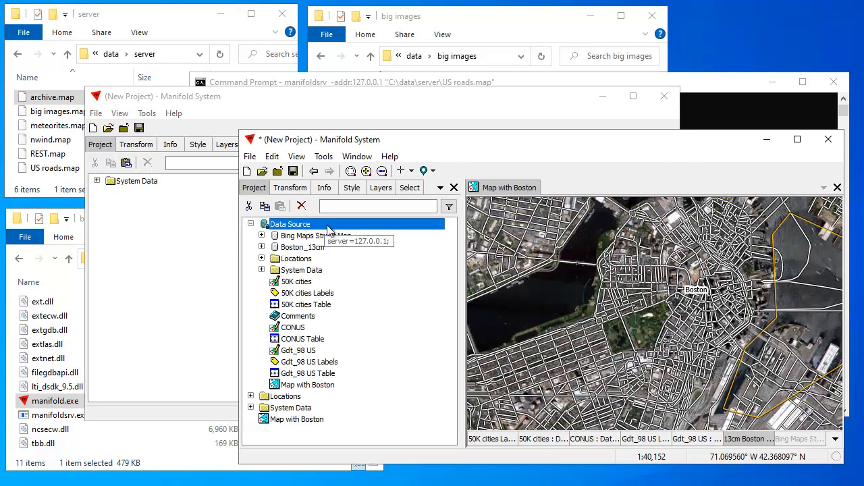
pyautogui.rightClick(327, 225)
pyautogui.click(363, 236)
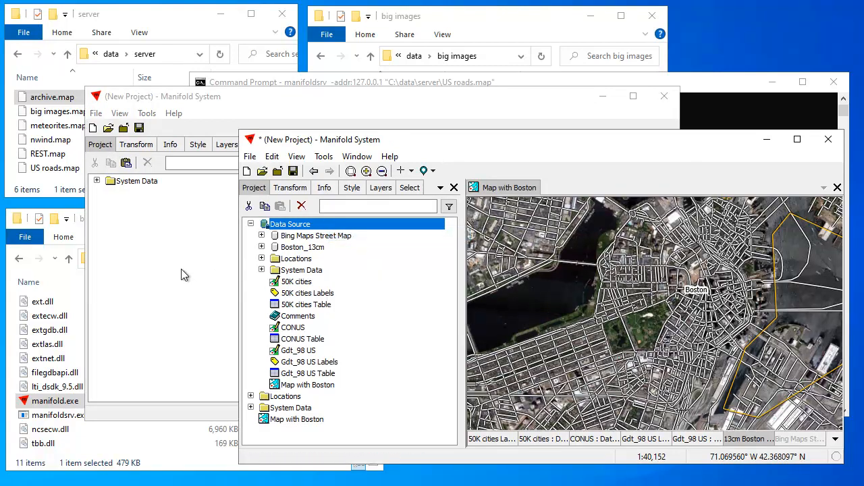
pyautogui.click(181, 268)
pyautogui.rightClick(173, 226)
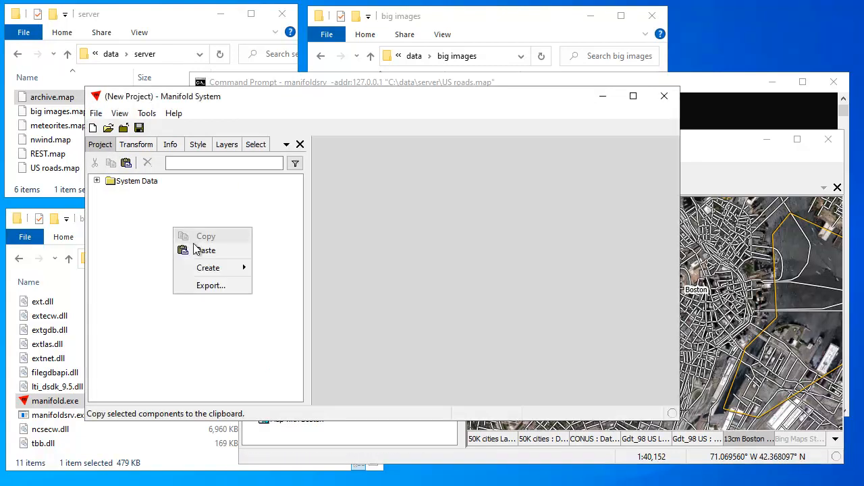
pyautogui.click(191, 249)
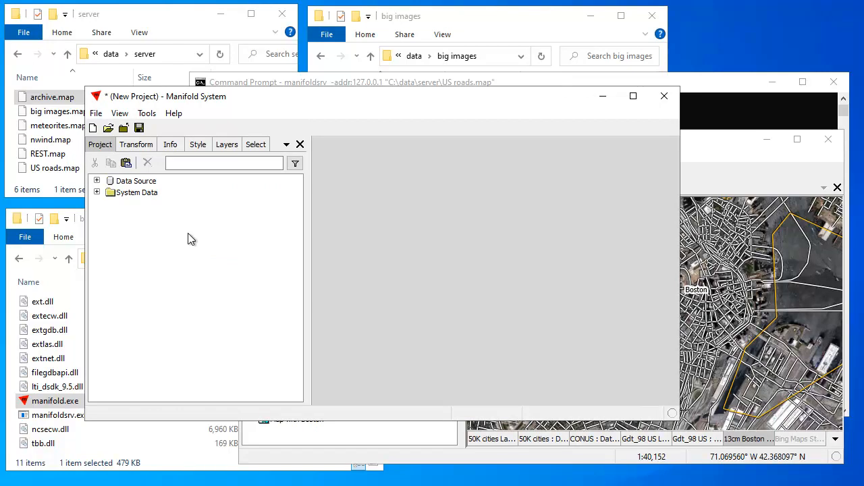
pyautogui.click(97, 181)
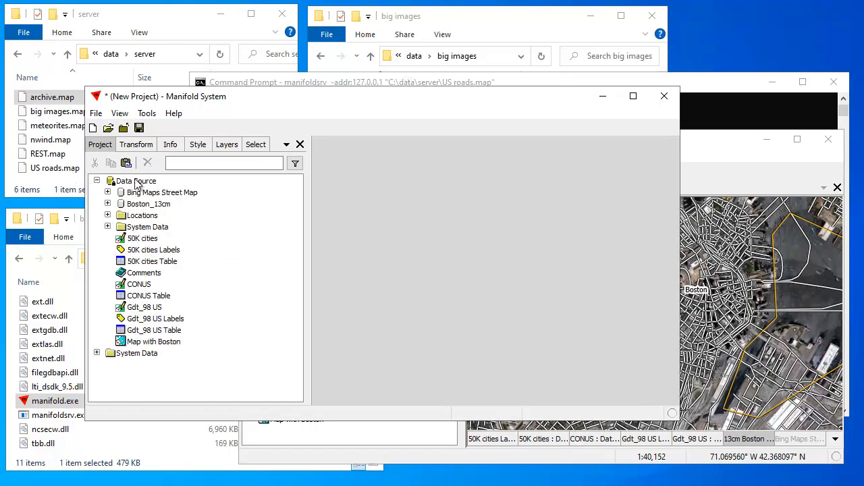
# Move the new project window up and switch between both project windows to compare them
pyautogui.moveTo(386, 99); pyautogui.dragTo(411, 67)
pyautogui.click(711, 142)
pyautogui.click(461, 64)
pyautogui.click(717, 152)
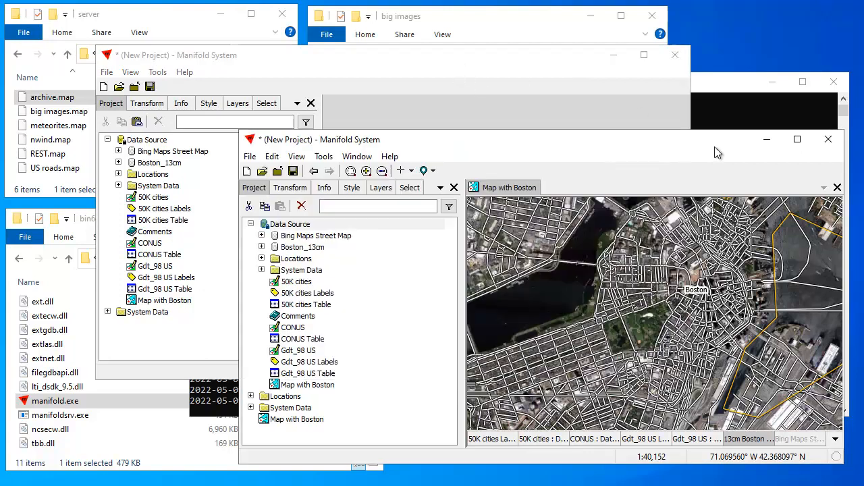
pyautogui.click(481, 62)
pyautogui.click(713, 149)
pyautogui.click(507, 61)
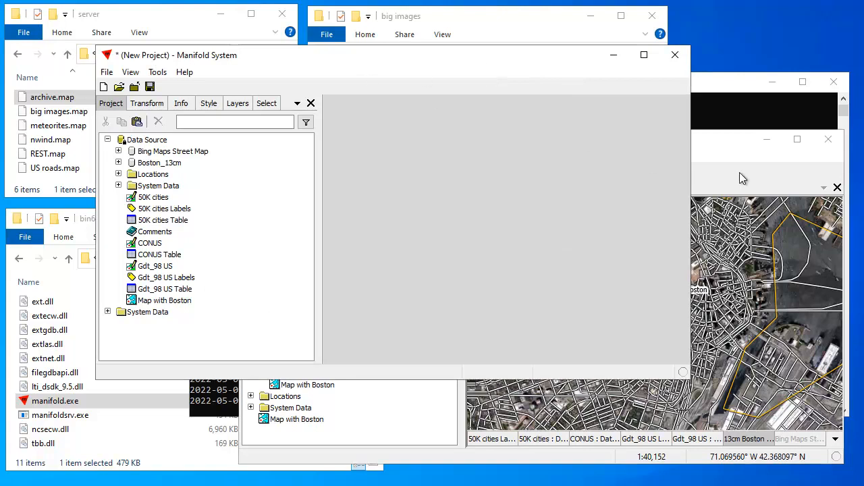
# Copy Locations and Map with Boston into the new project's root and open the pasted map
pyautogui.doubleClick(172, 301)
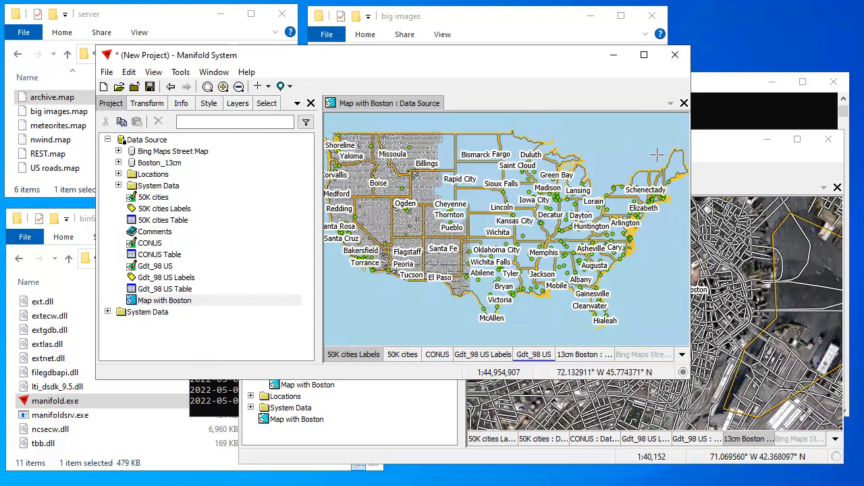
pyautogui.click(684, 103)
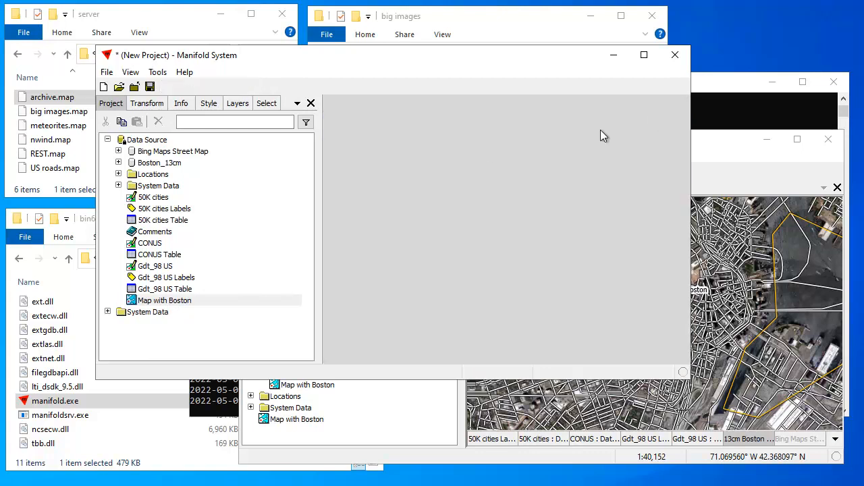
pyautogui.click(166, 300)
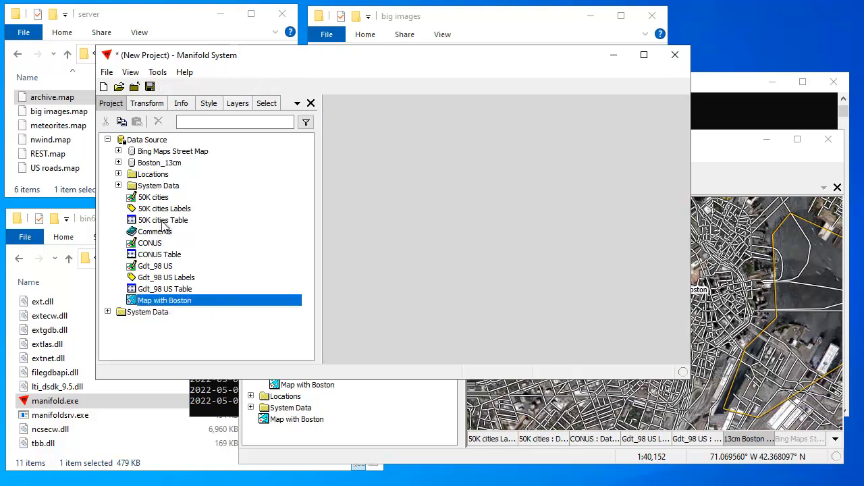
pyautogui.keyDown('ctrl'); pyautogui.click(152, 174); pyautogui.keyUp('ctrl')
pyautogui.click(122, 123)
pyautogui.click(128, 327)
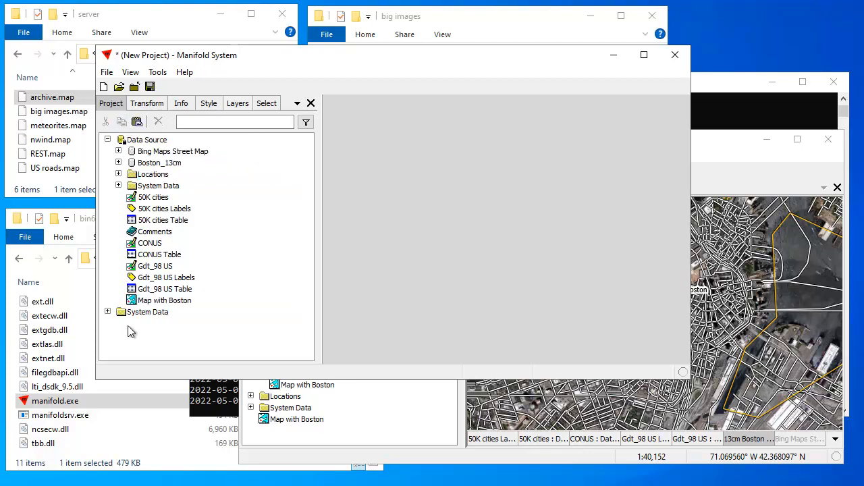
pyautogui.click(137, 121)
pyautogui.doubleClick(153, 335)
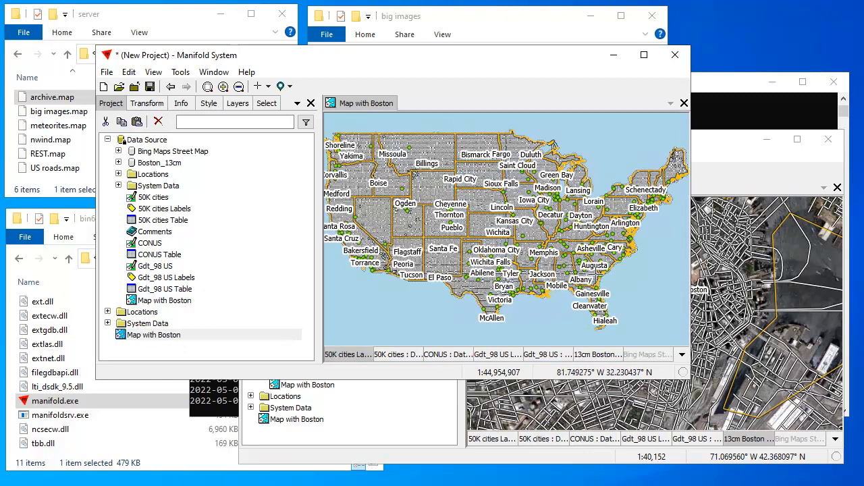
# Hide the 13cm Boston layer in the new map and zoom out
pyautogui.click(245, 105)
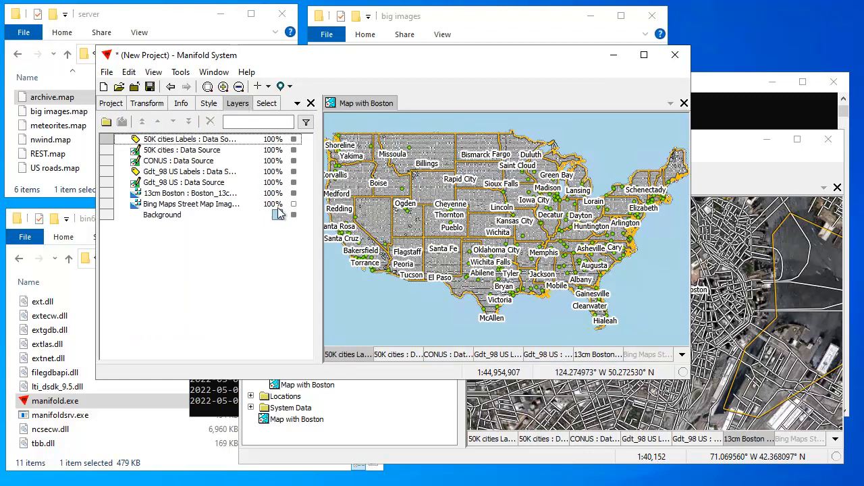
pyautogui.click(294, 193)
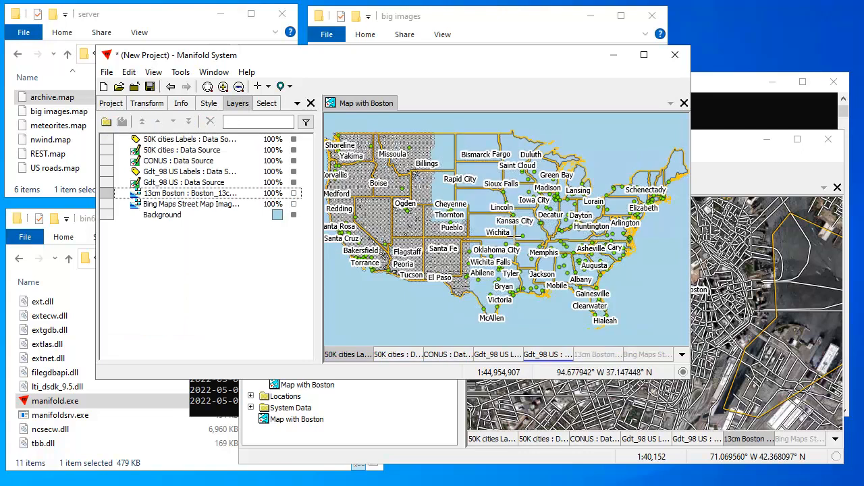
pyautogui.scroll(4, 525, 309)
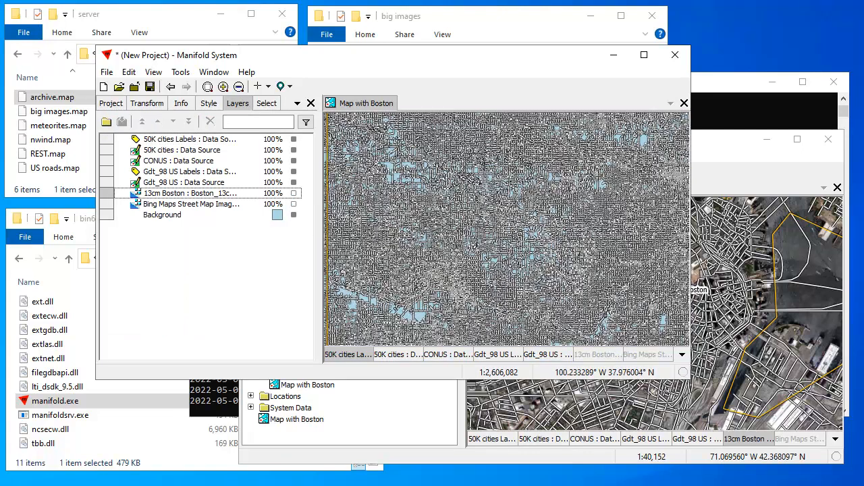
pyautogui.scroll(3, 561, 284)
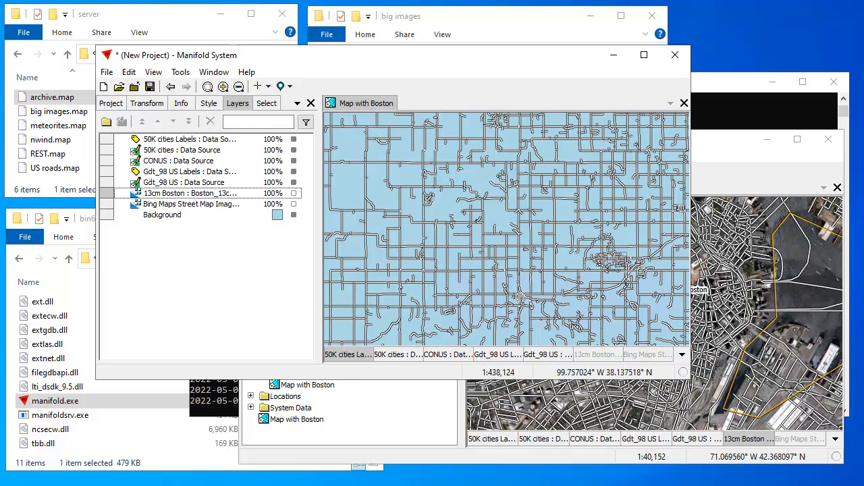
pyautogui.scroll(2, 519, 297)
pyautogui.scroll(2, 520, 241)
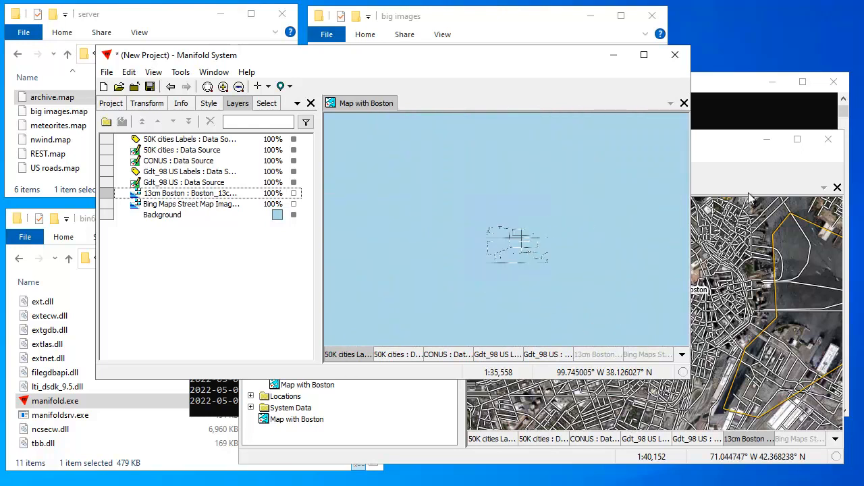
# Zoom both maps out to the continental US and move the second window toward the middle-left
pyautogui.click(759, 172)
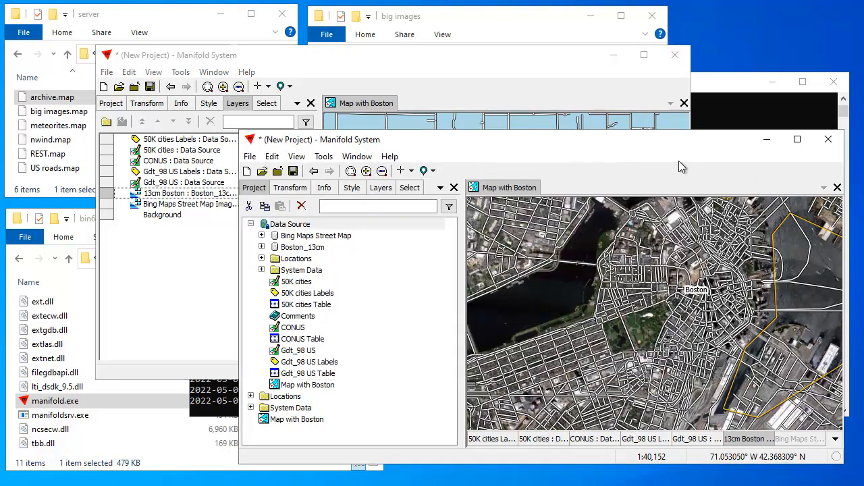
pyautogui.doubleClick(662, 441)
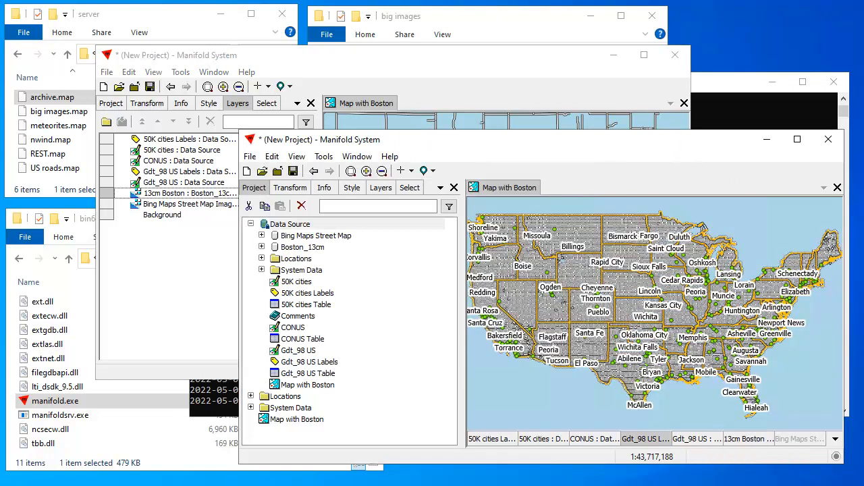
pyautogui.click(447, 62)
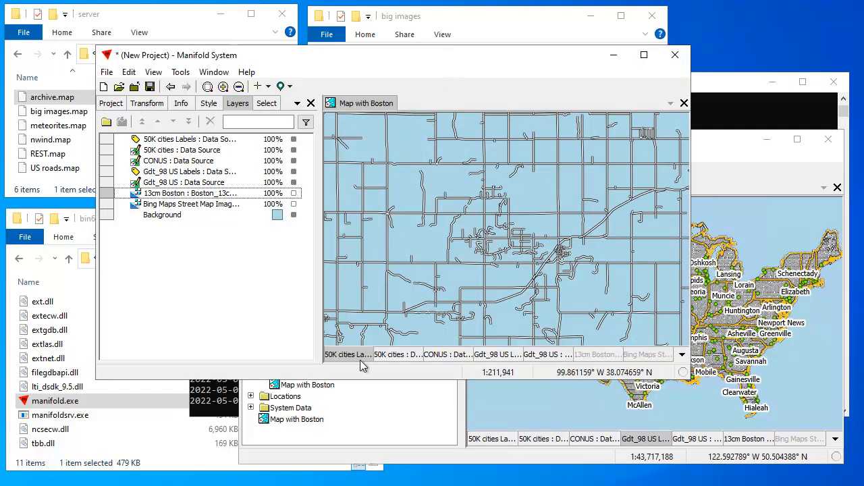
pyautogui.doubleClick(500, 355)
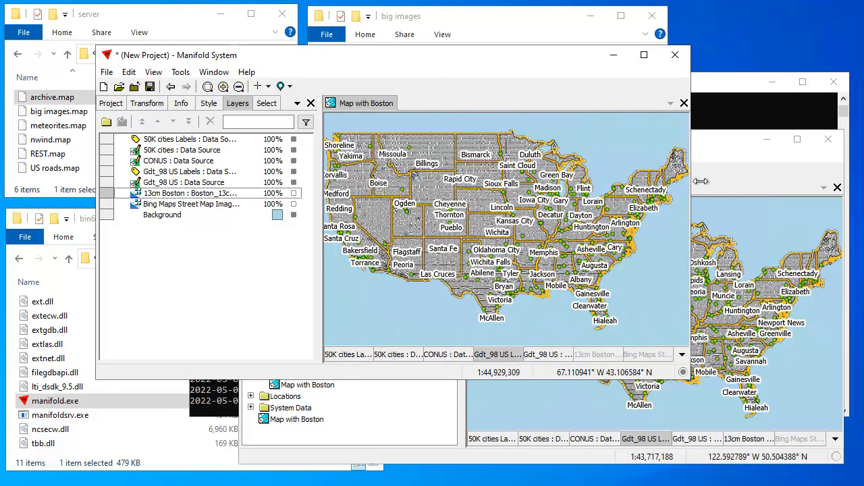
pyautogui.click(739, 156)
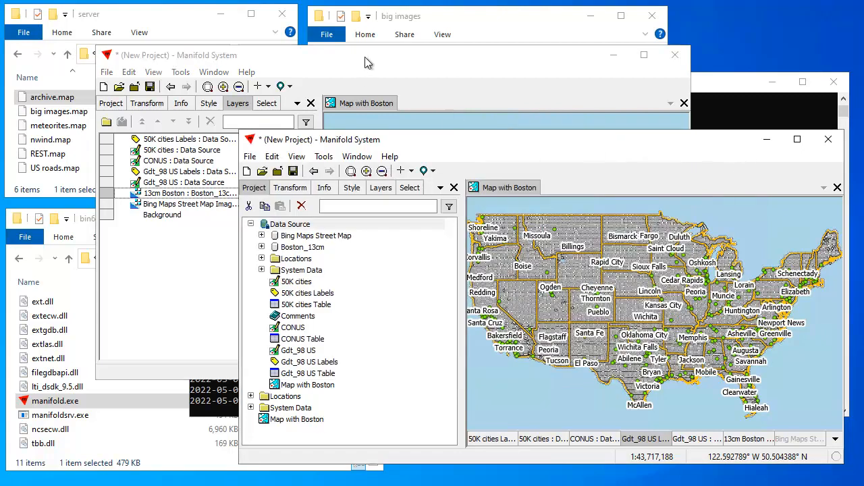
pyautogui.click(365, 57)
pyautogui.moveTo(731, 156); pyautogui.dragTo(689, 154)
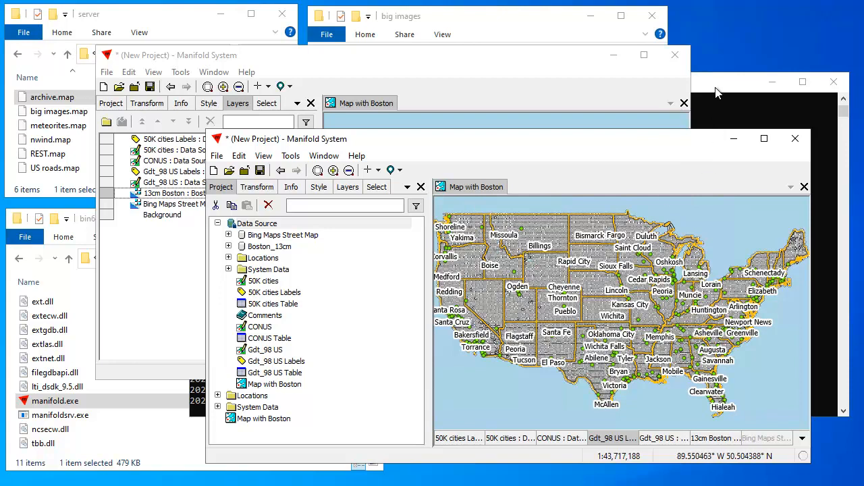
# Bring the US roads manifoldsrv console forward and reposition it slightly lower
pyautogui.click(698, 103)
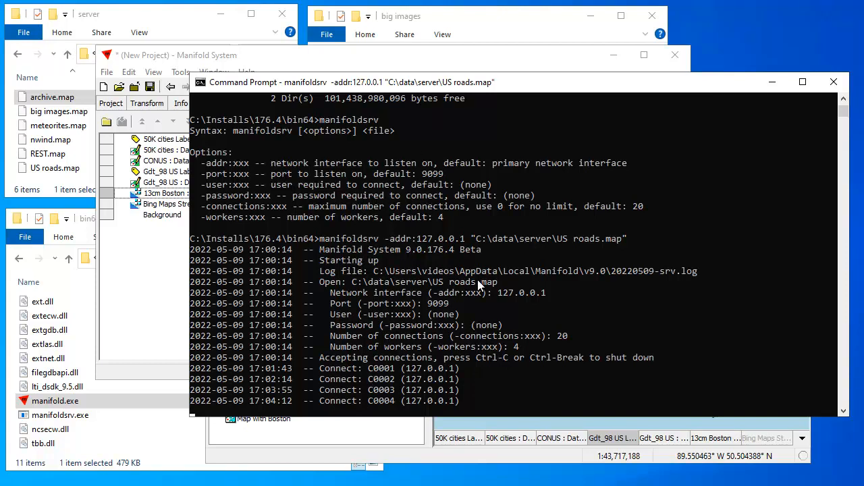
pyautogui.moveTo(547, 91); pyautogui.dragTo(541, 125)
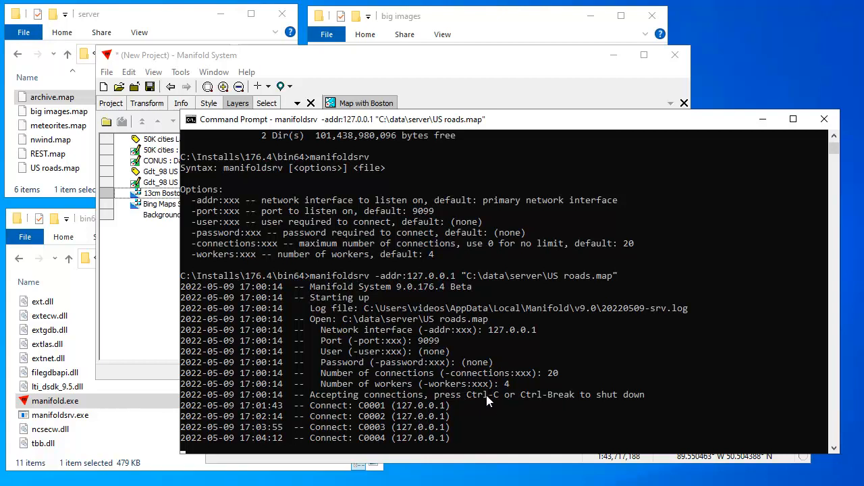
pyautogui.moveTo(675, 126); pyautogui.dragTo(644, 139)
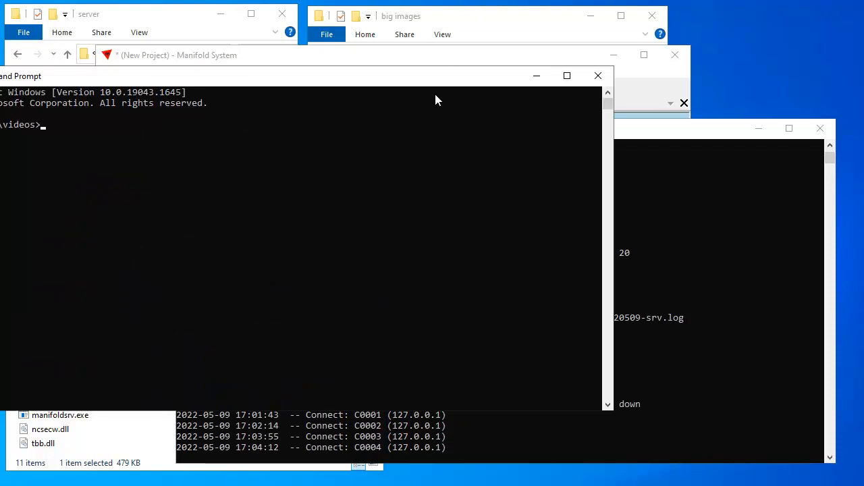
# Change into C:\Installs\176.4\bin64 and run manifoldsrv to print its syntax and options
pyautogui.moveTo(439, 75); pyautogui.dragTo(624, 89)
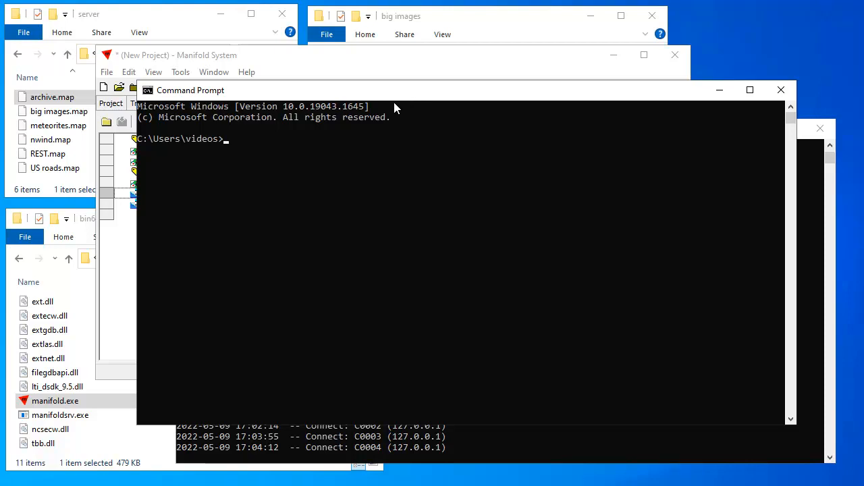
pyautogui.hotkey('ctrl', 'v')
pyautogui.press('Return')
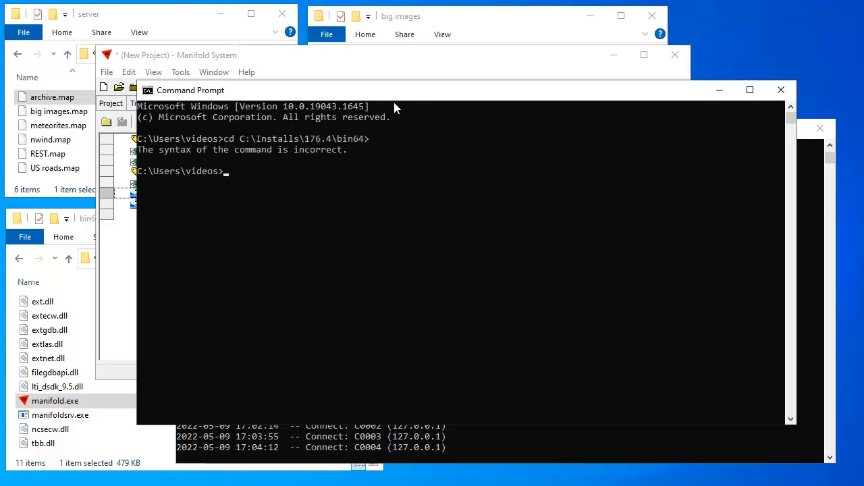
pyautogui.write('cd ')
pyautogui.write('C')
pyautogui.write(':\\OI')
pyautogui.press('BackSpace')
pyautogui.press('BackSpace')
pyautogui.write('Installs\\')
pyautogui.press('Return')
pyautogui.write('cd 176.4')
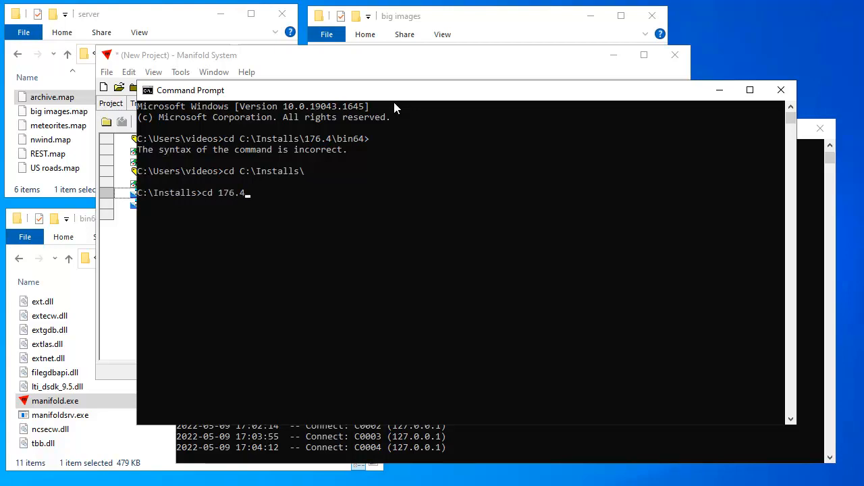
pyautogui.press('Return')
pyautogui.write('cd bin64')
pyautogui.press('Return')
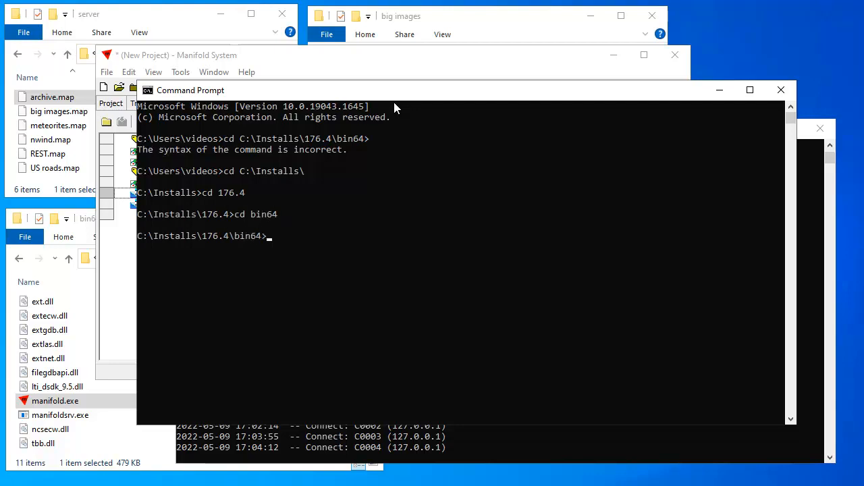
pyautogui.write('manifoldsrv')
pyautogui.press('Return')
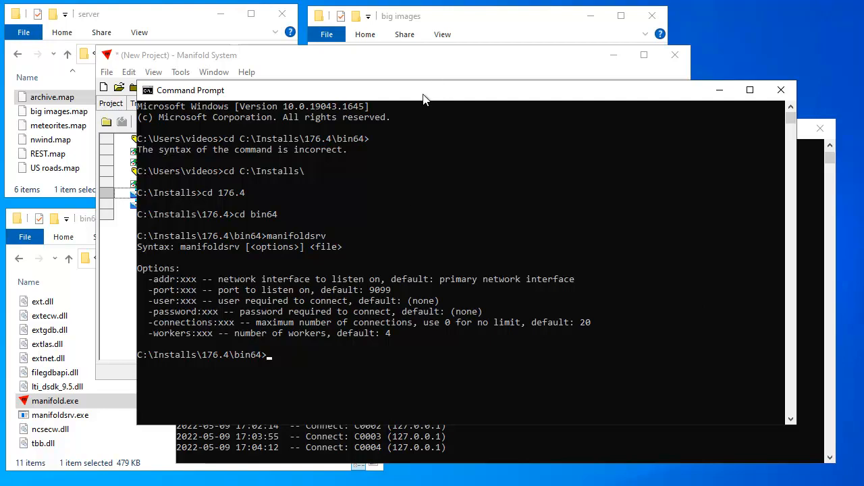
# Run the manifoldsrv command serving archive.map on 127.0.0.1 port 9098 with user and password
pyautogui.hotkey('ctrl', 'v')
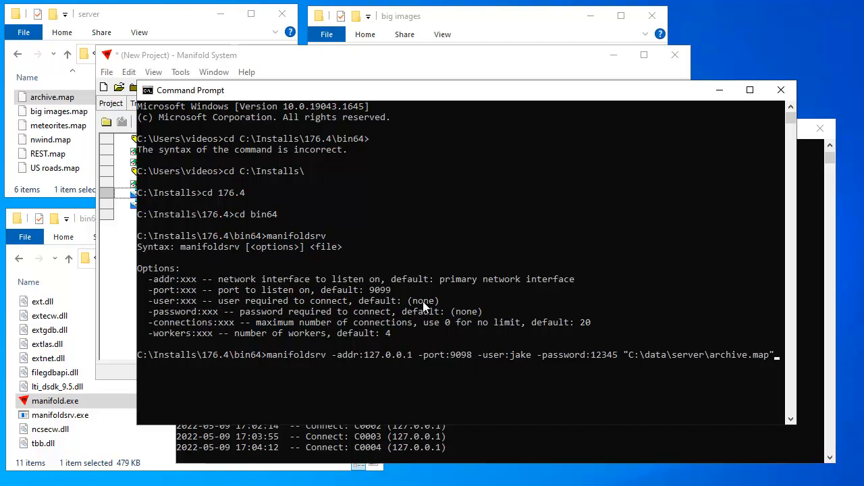
pyautogui.moveTo(496, 94); pyautogui.dragTo(494, 83)
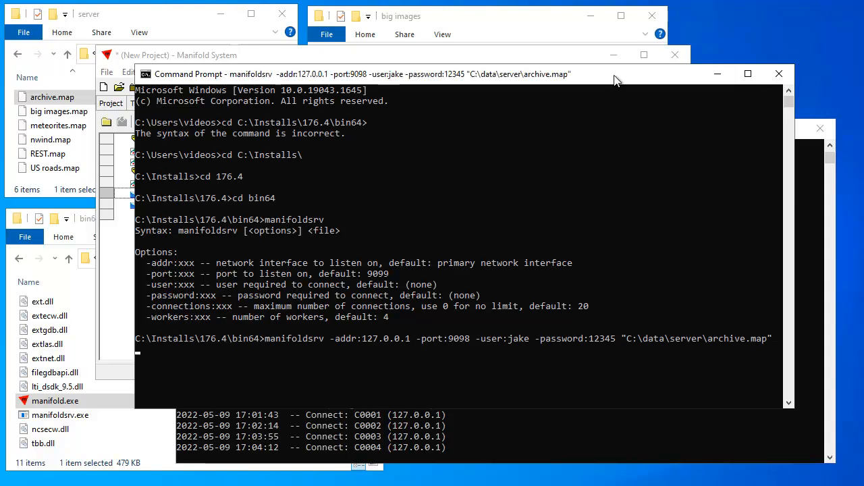
pyautogui.press('Return')
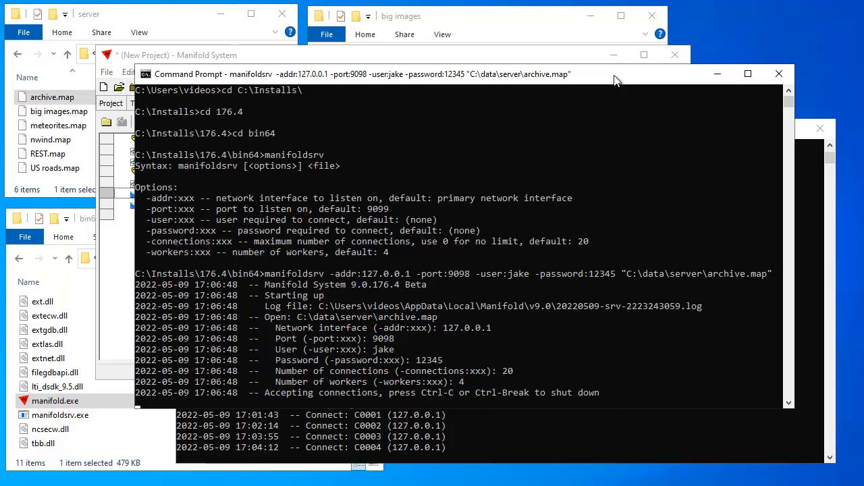
pyautogui.moveTo(639, 71); pyautogui.dragTo(599, 35)
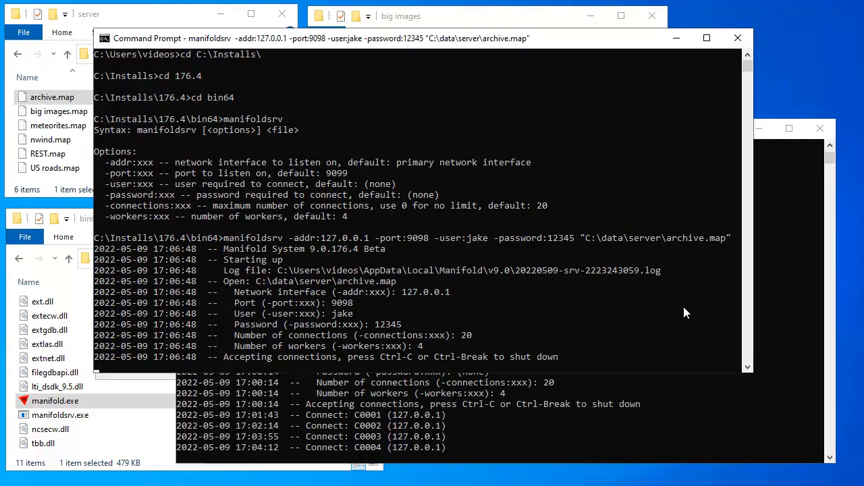
# Minimize both the US roads and archive.map server consoles to reveal Manifold
pyautogui.click(759, 128)
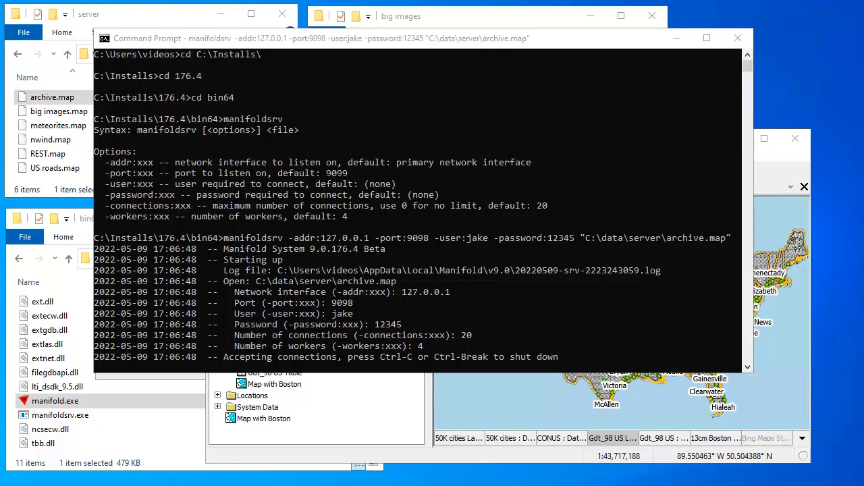
pyautogui.hotkey('alt', 'Tab')
pyautogui.moveTo(698, 120); pyautogui.dragTo(697, 134)
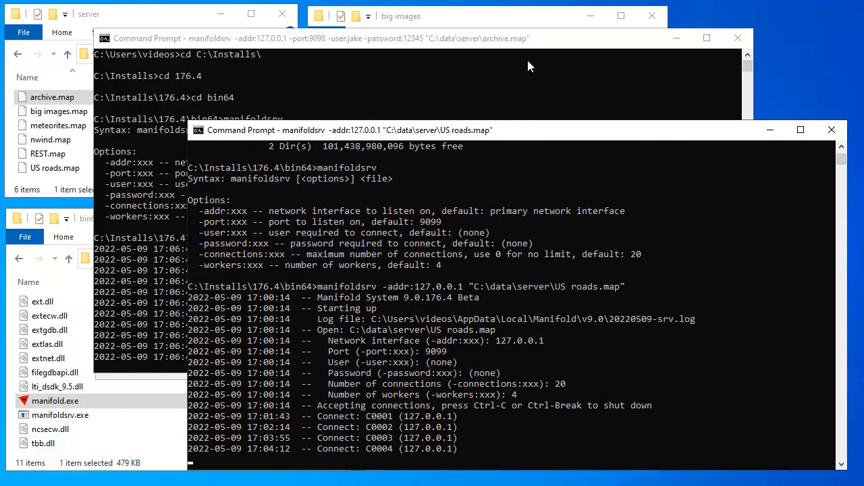
pyautogui.click(568, 43)
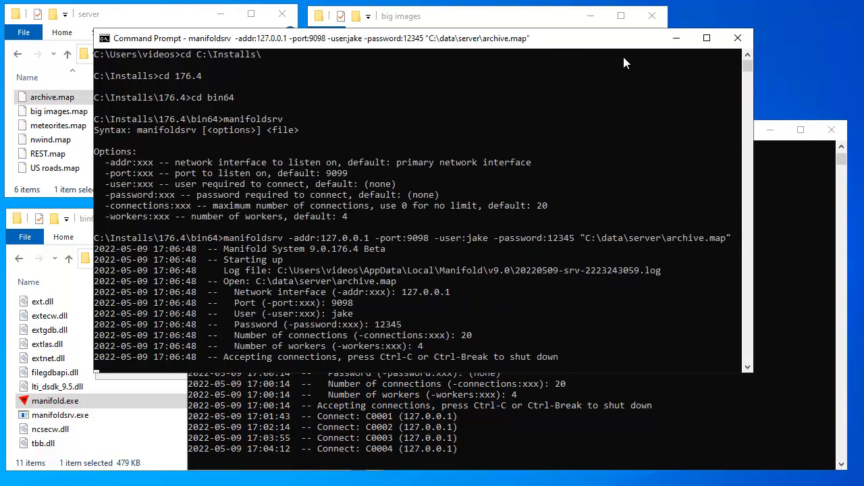
pyautogui.click(676, 38)
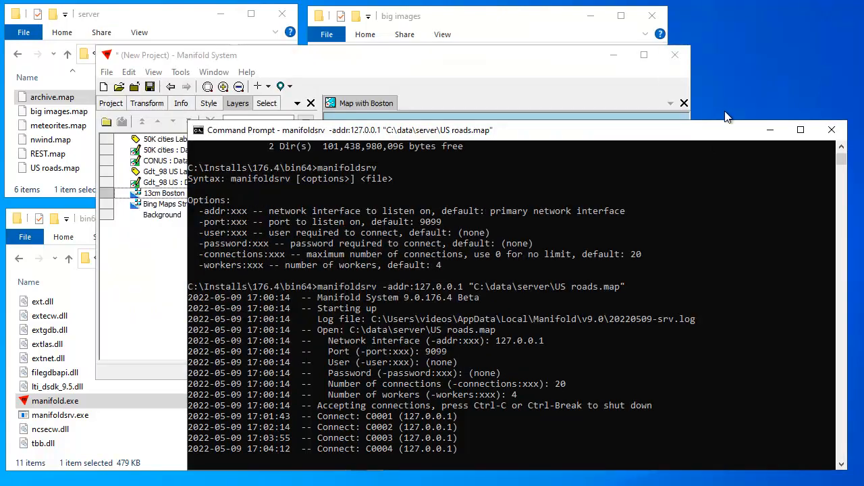
pyautogui.click(770, 132)
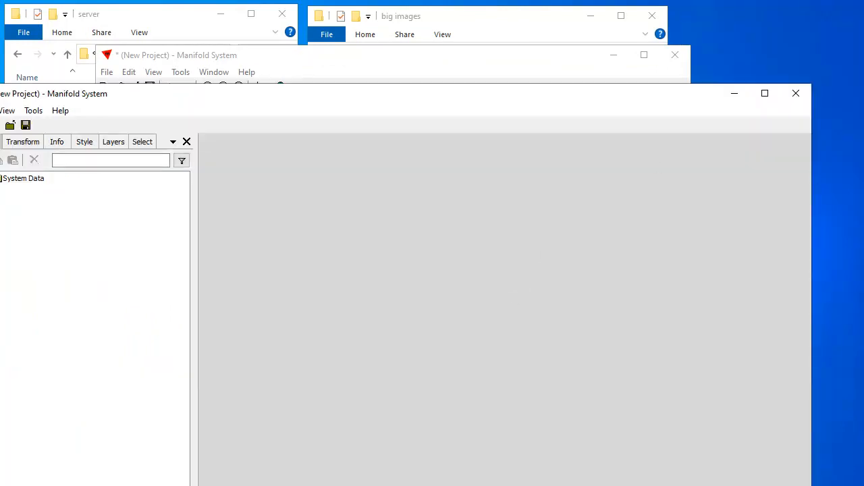
# Fit the new Manifold window on screen and start a new data source named 'Server on port 9098'
pyautogui.moveTo(0, 485); pyautogui.dragTo(92, 416)
pyautogui.moveTo(812, 419); pyautogui.dragTo(825, 466)
pyautogui.moveTo(532, 111); pyautogui.dragTo(558, 128)
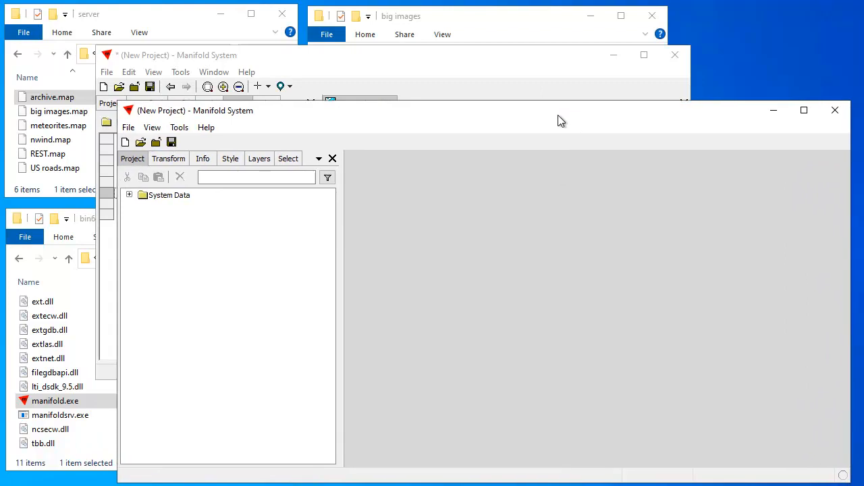
pyautogui.click(127, 128)
pyautogui.moveTo(155, 218)
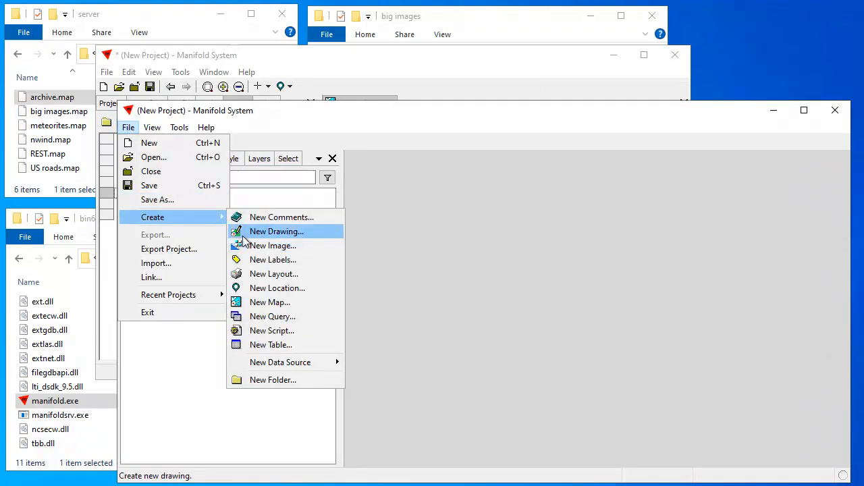
pyautogui.moveTo(305, 365)
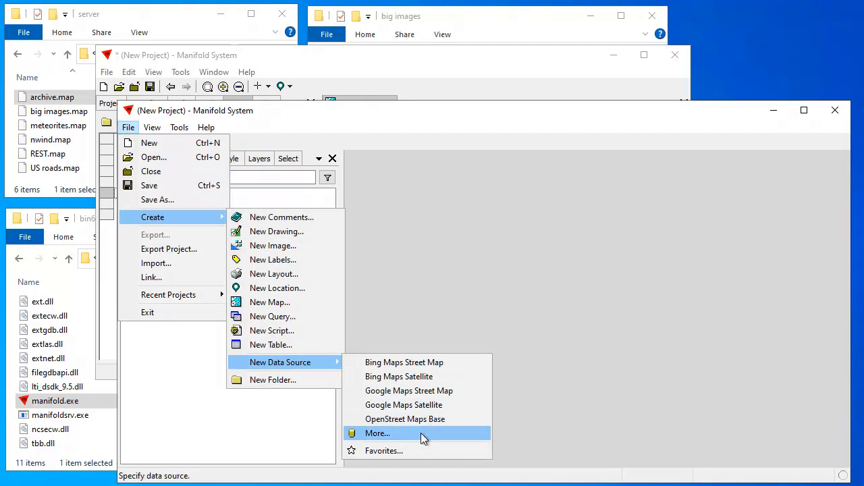
pyautogui.click(423, 434)
pyautogui.write('Server on')
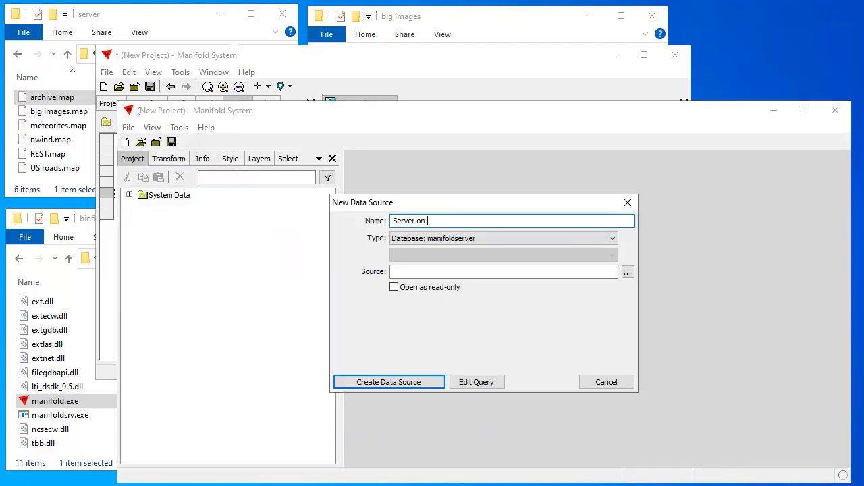
pyautogui.write('n port')
pyautogui.press('BackSpace')
pyautogui.write('8')
# Connect it to server 127.0.0.1:9098 with a login and password, then create the data source
pyautogui.click(628, 271)
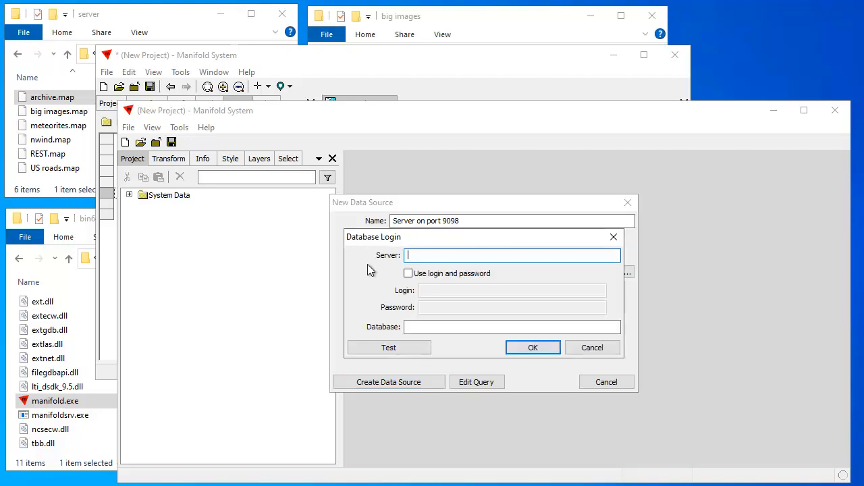
pyautogui.write('127.0.0.1:9098')
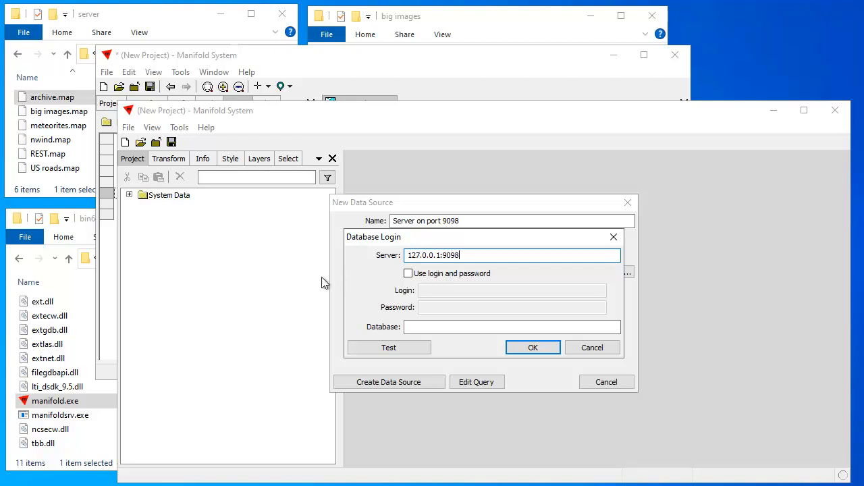
pyautogui.click(409, 272)
pyautogui.click(440, 289)
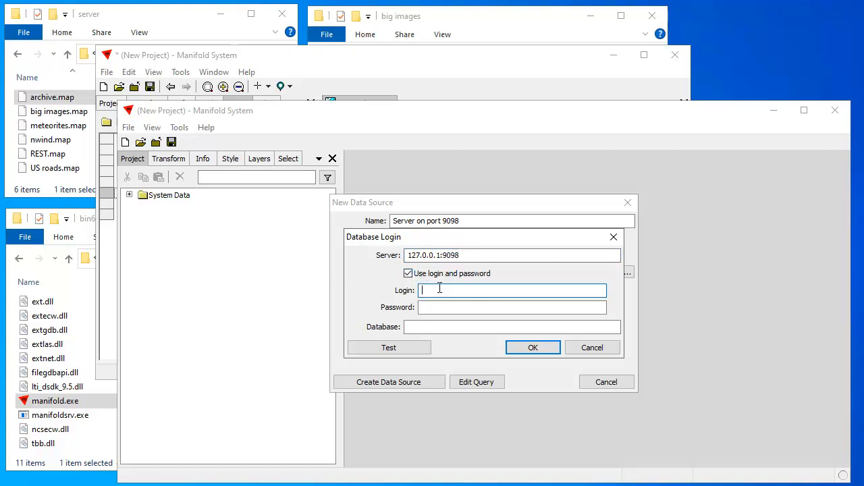
pyautogui.write('j')
pyautogui.write('jak')
pyautogui.click(430, 306)
pyautogui.write('12345')
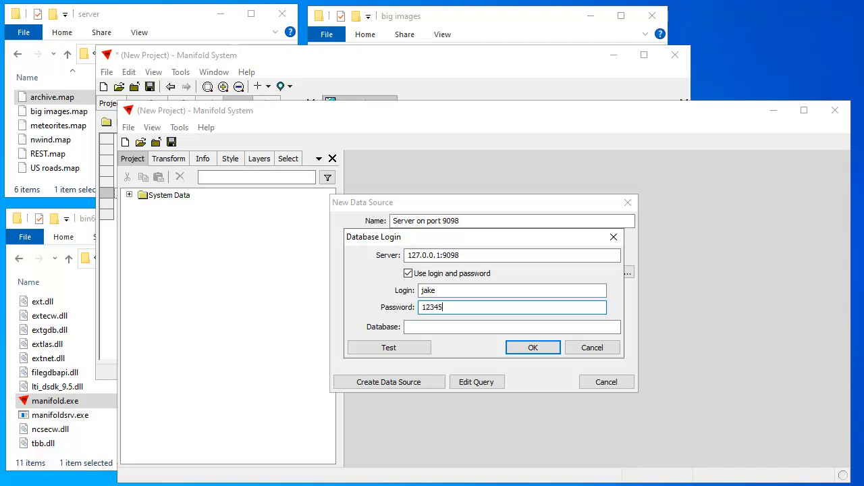
pyautogui.click(534, 347)
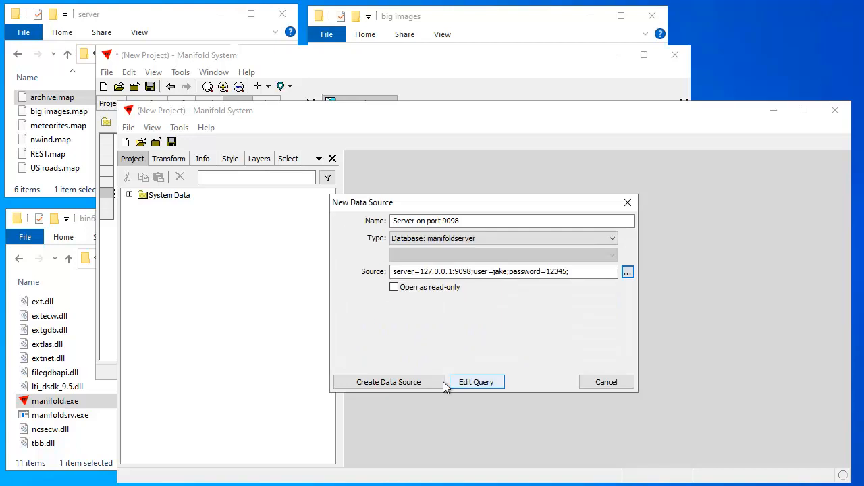
pyautogui.click(417, 381)
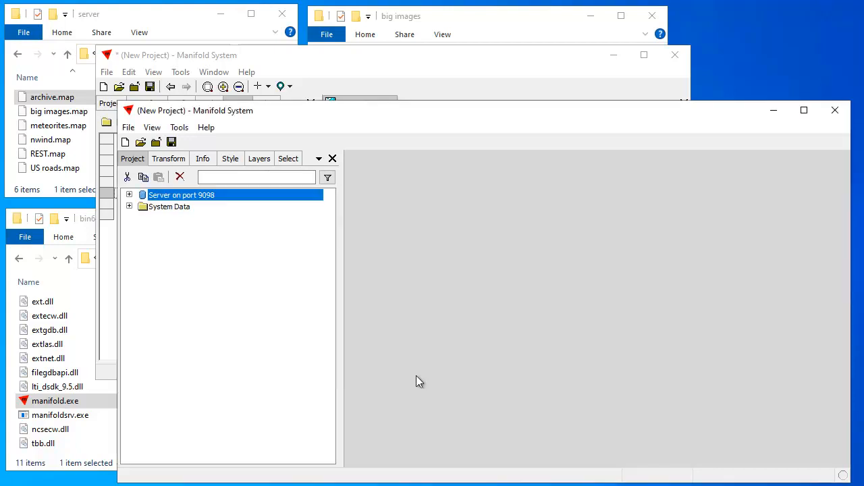
# Copy the server's meteorites Map into the local project and open the copy
pyautogui.click(129, 195)
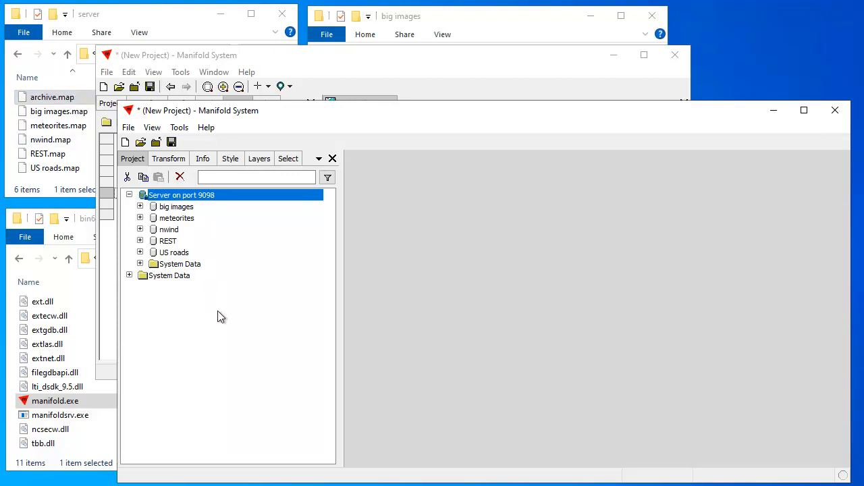
pyautogui.click(140, 252)
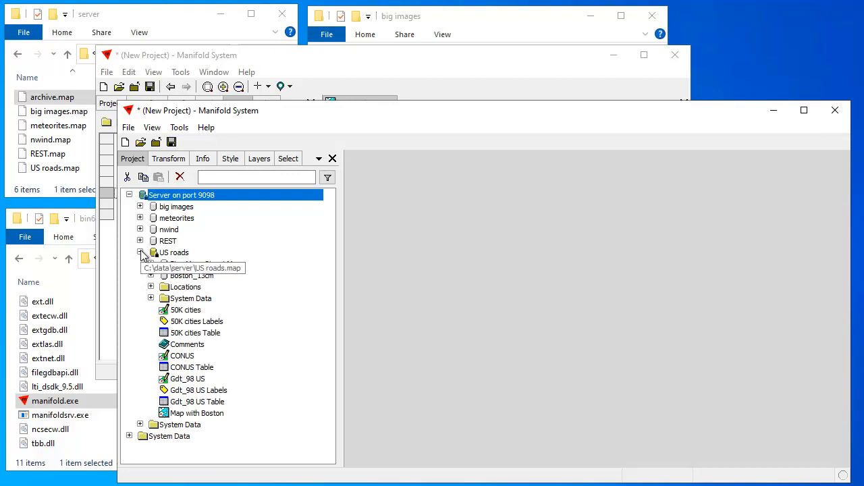
pyautogui.click(140, 252)
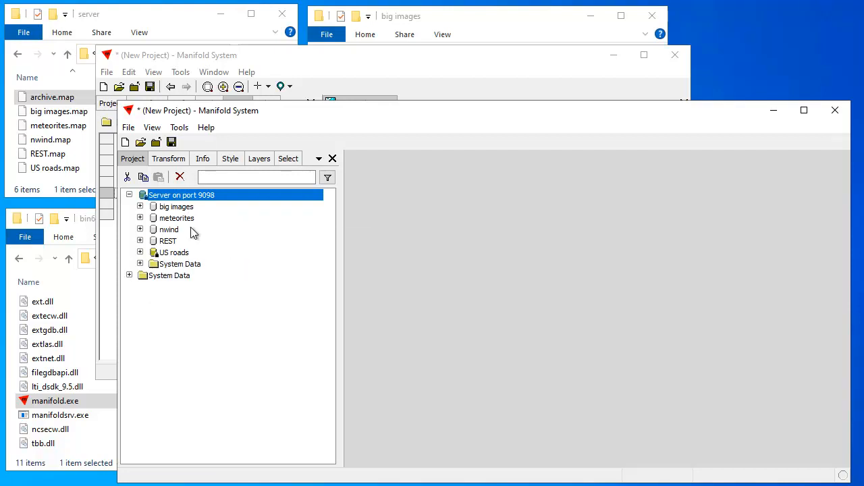
pyautogui.click(139, 218)
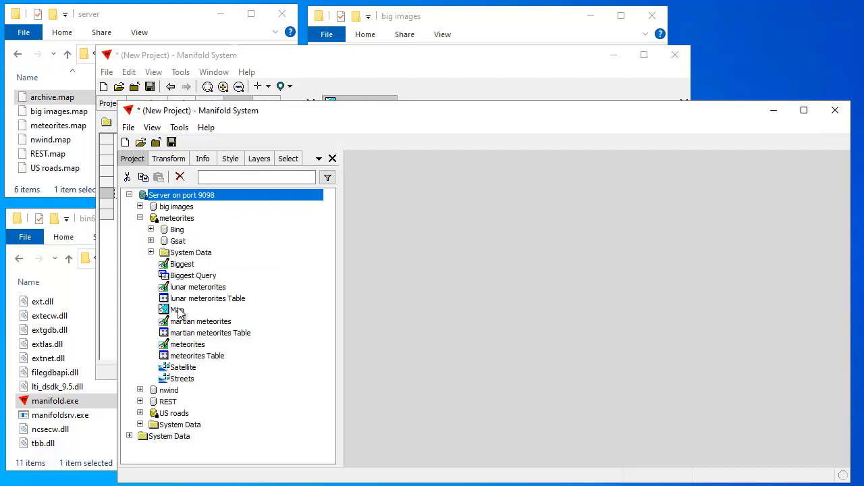
pyautogui.click(178, 310)
pyautogui.click(143, 177)
pyautogui.rightClick(200, 457)
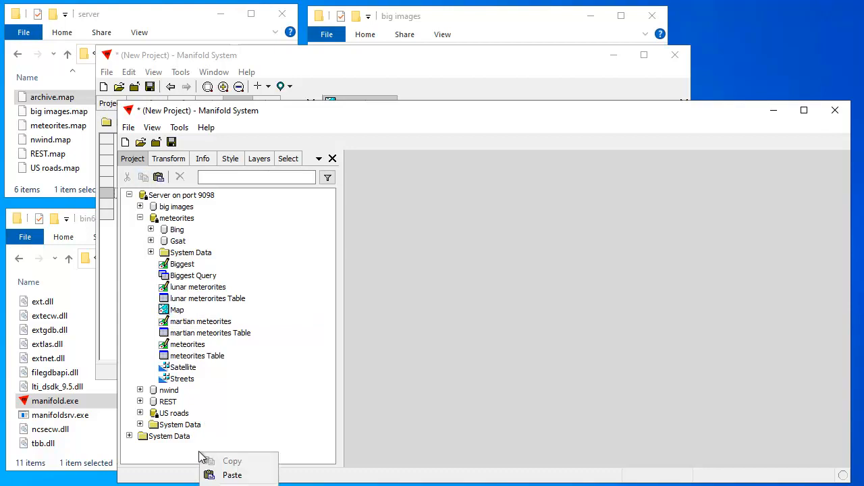
pyautogui.click(228, 474)
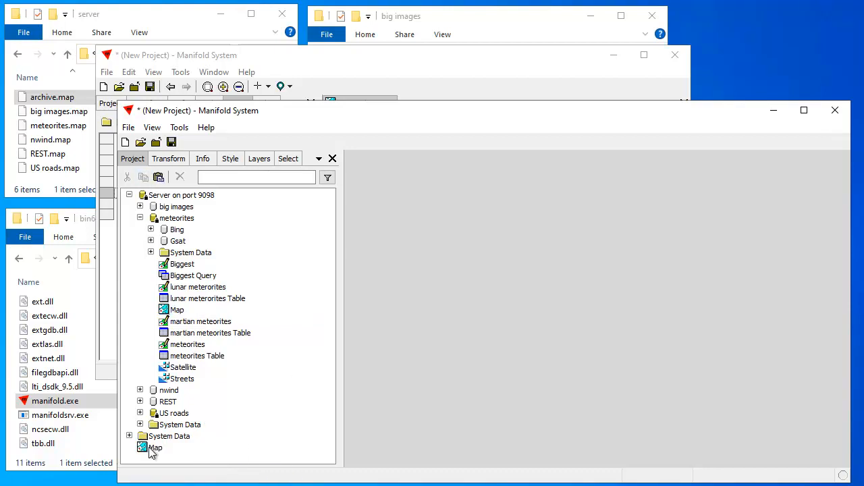
pyautogui.doubleClick(151, 449)
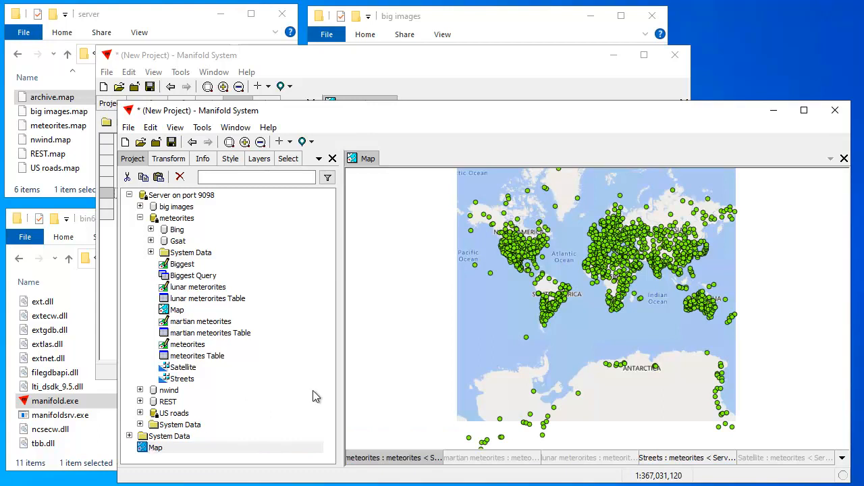
# Show martian meteorites instead of meteorites and pan the map toward North Africa
pyautogui.scroll(3, 625, 229)
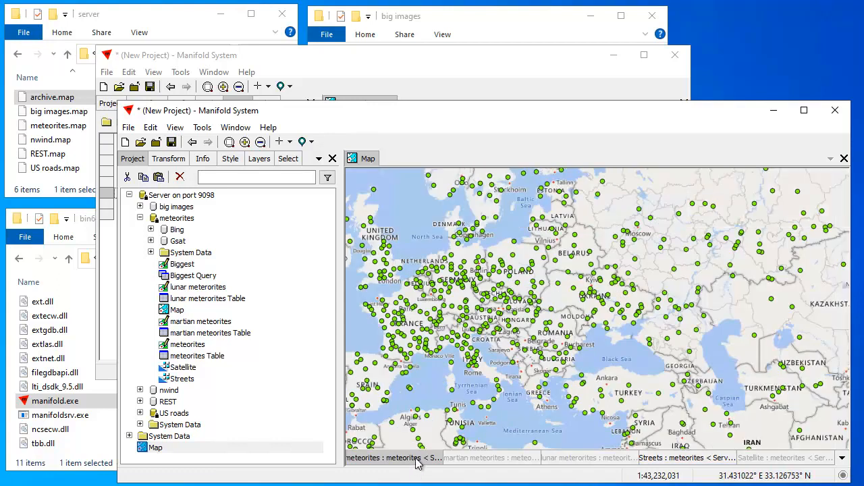
pyautogui.keyDown('shift'); pyautogui.click(414, 457); pyautogui.keyUp('shift')
pyautogui.keyDown('shift'); pyautogui.click(491, 459); pyautogui.keyUp('shift')
pyautogui.moveTo(448, 330); pyautogui.dragTo(536, 279)
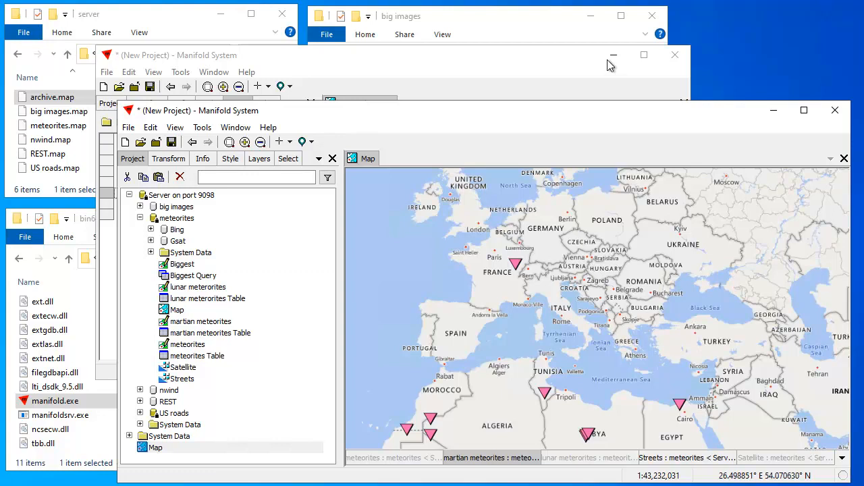
pyautogui.moveTo(561, 111); pyautogui.dragTo(563, 100)
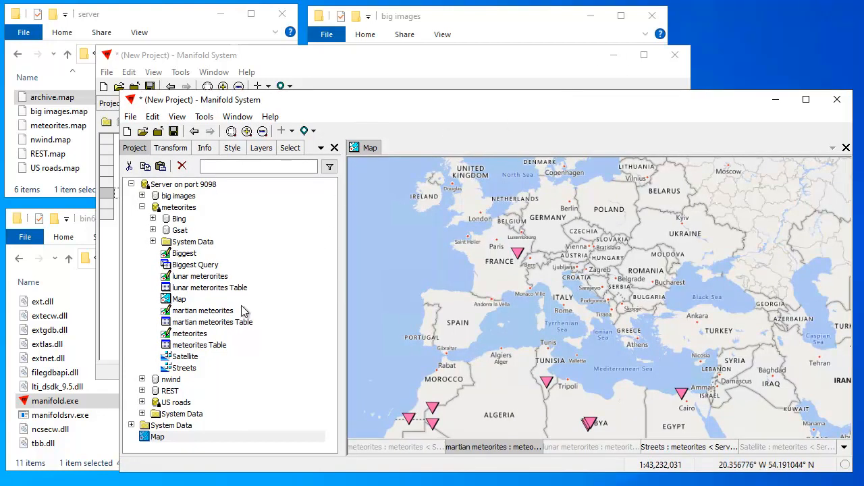
pyautogui.click(191, 269)
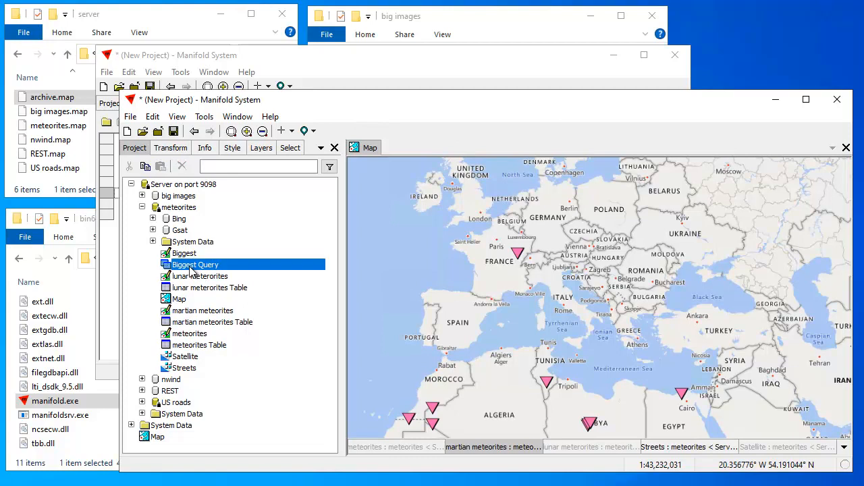
# Review the Biggest Query SQL, add the Biggest drawing to the map, and hide martian meteorites
pyautogui.doubleClick(221, 264)
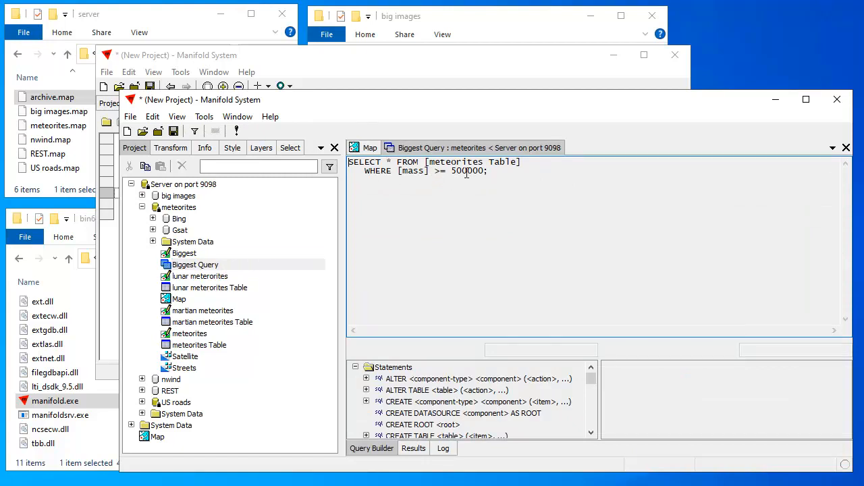
pyautogui.click(846, 147)
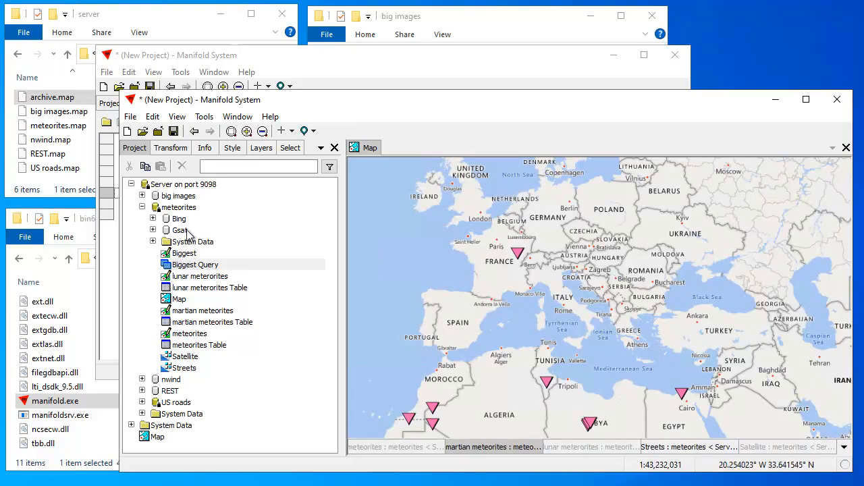
pyautogui.click(213, 256)
pyautogui.moveTo(230, 254); pyautogui.dragTo(493, 299)
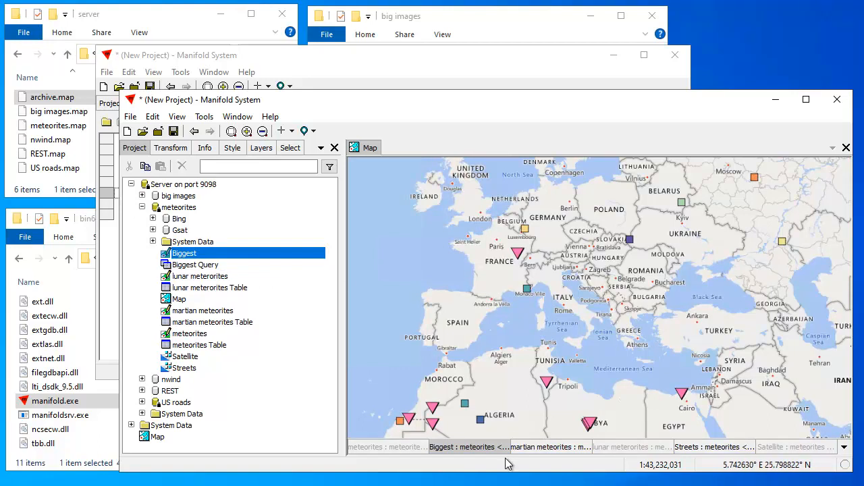
pyautogui.keyDown('shift'); pyautogui.click(561, 447); pyautogui.keyUp('shift')
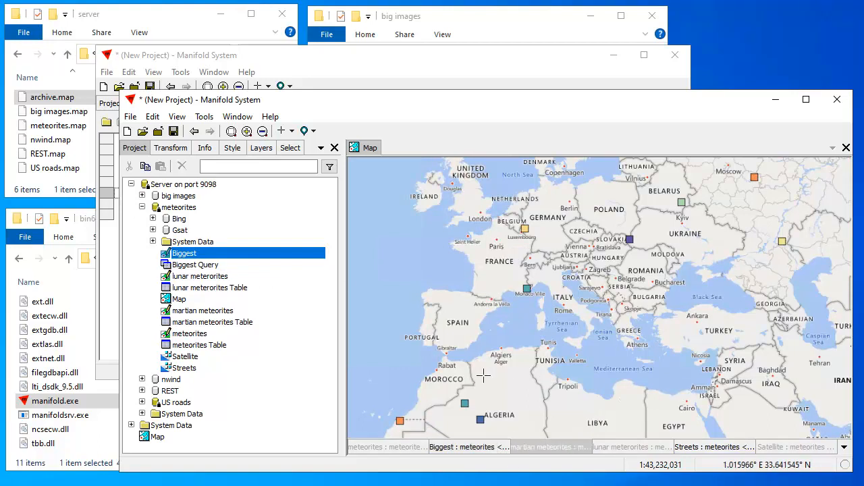
pyautogui.scroll(-1, 534, 369)
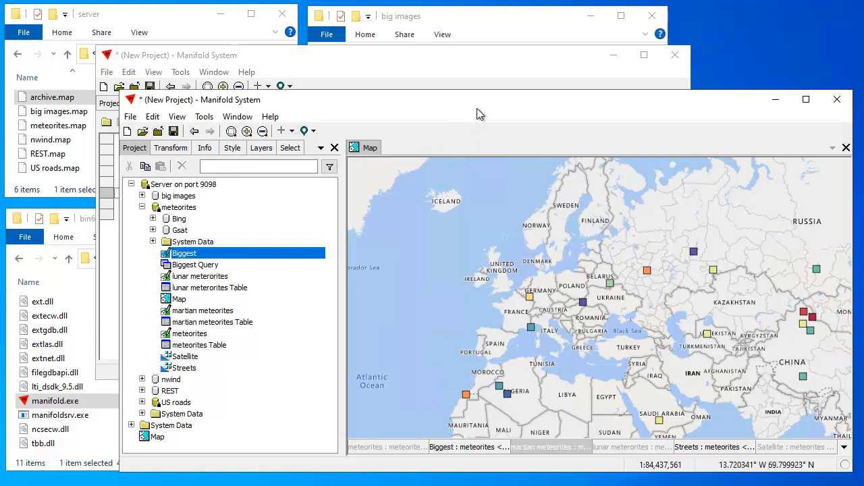
# Select the Server on port 9098 node and open its context menu
pyautogui.moveTo(484, 109); pyautogui.dragTo(484, 110)
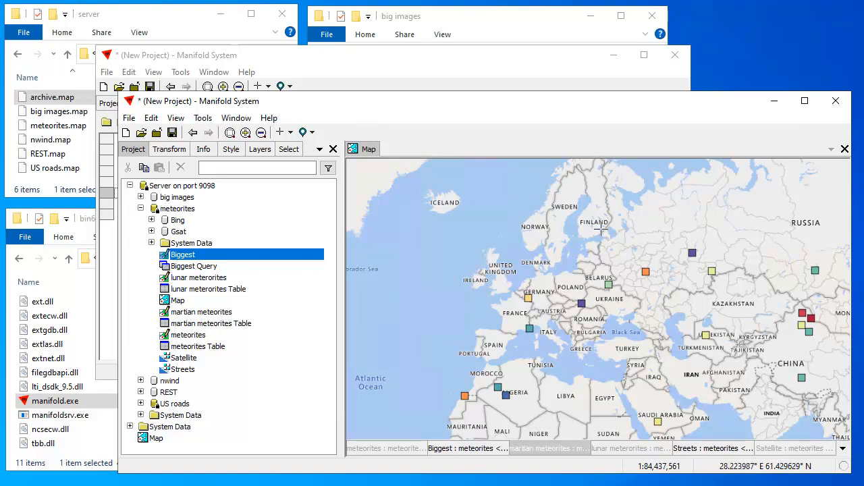
pyautogui.click(209, 190)
pyautogui.rightClick(245, 187)
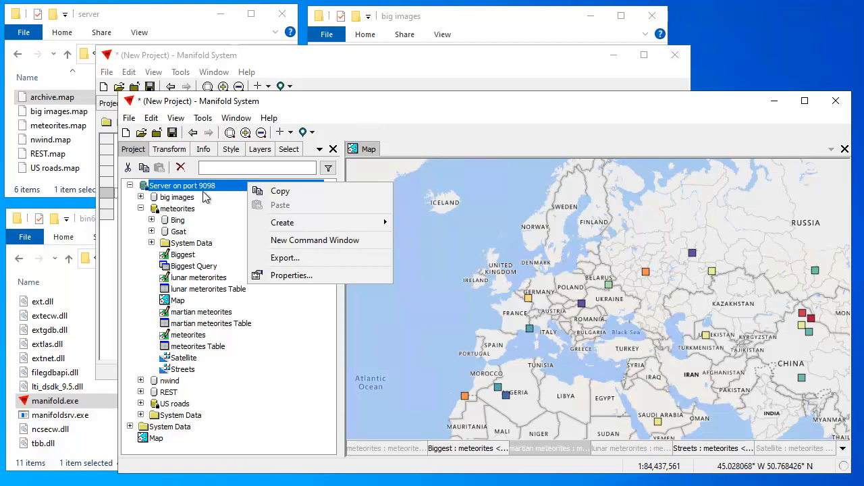
# Dismiss the server's context menu and collapse the Server on port 9098 tree
pyautogui.click(550, 132)
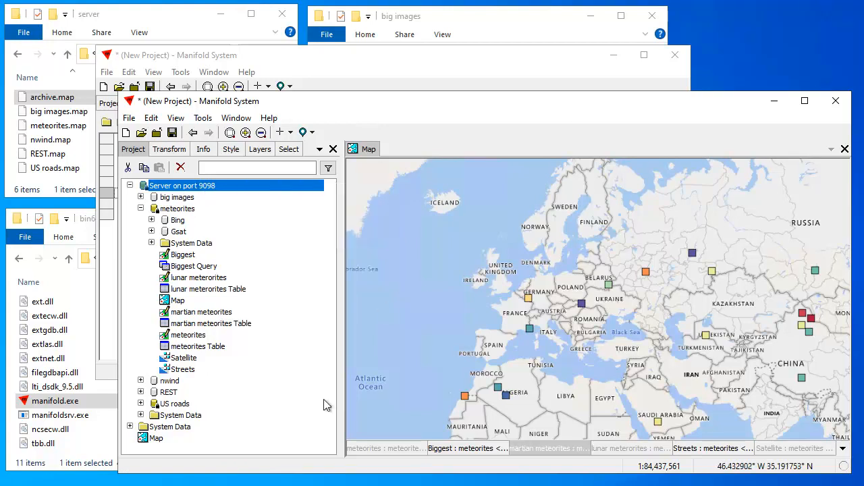
pyautogui.click(198, 446)
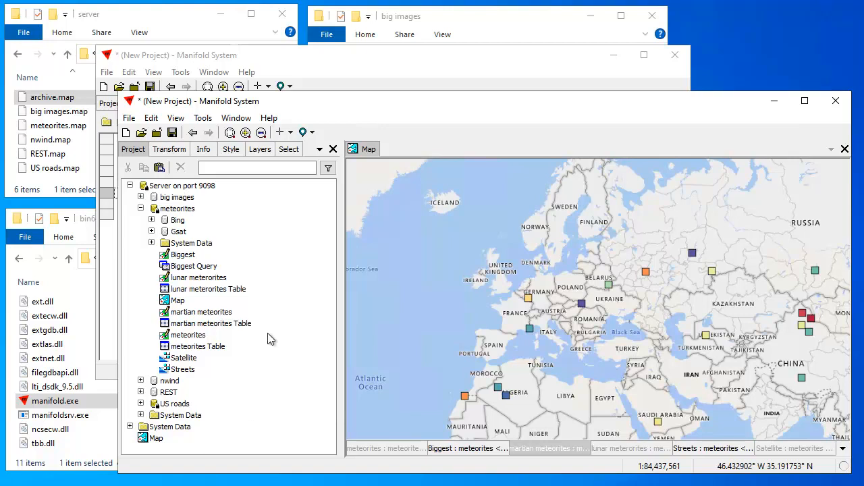
pyautogui.moveTo(610, 106)
pyautogui.mouseDown()
pyautogui.moveTo(613, 91)
pyautogui.moveTo(603, 97)
pyautogui.mouseUp()
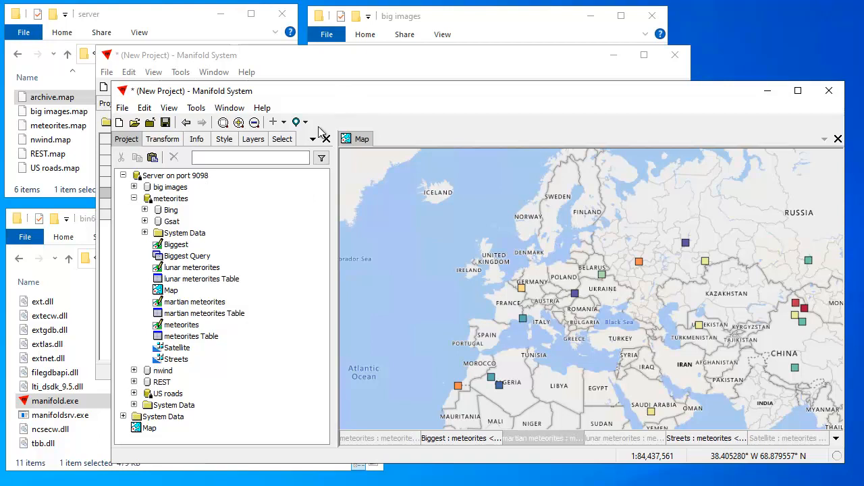
pyautogui.click(122, 175)
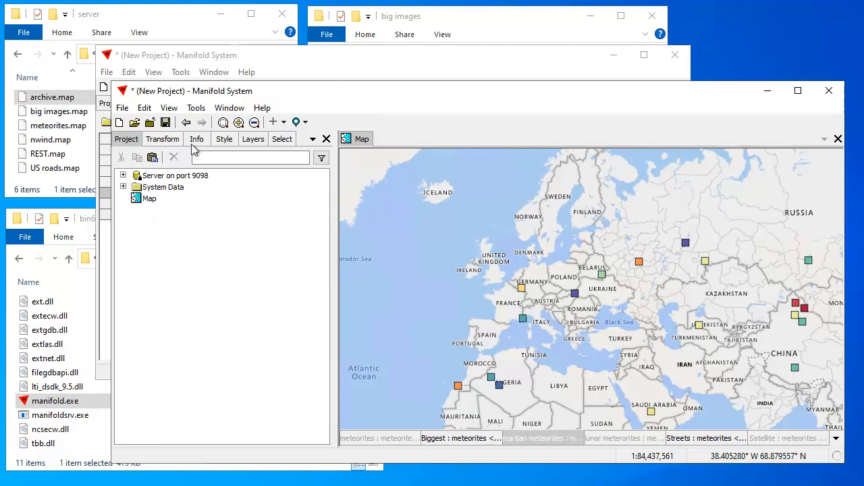
# Bring the Map with Boston window forward, show project contents, and shrink the new Manifold window
pyautogui.click(291, 68)
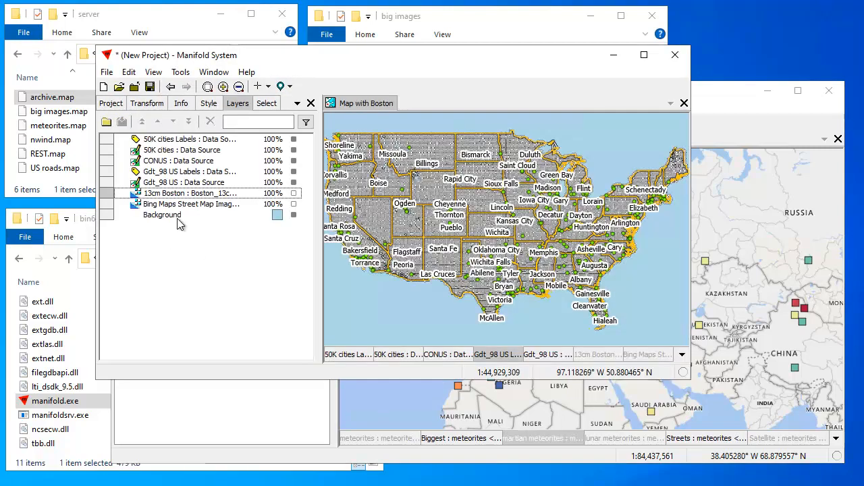
pyautogui.click(114, 104)
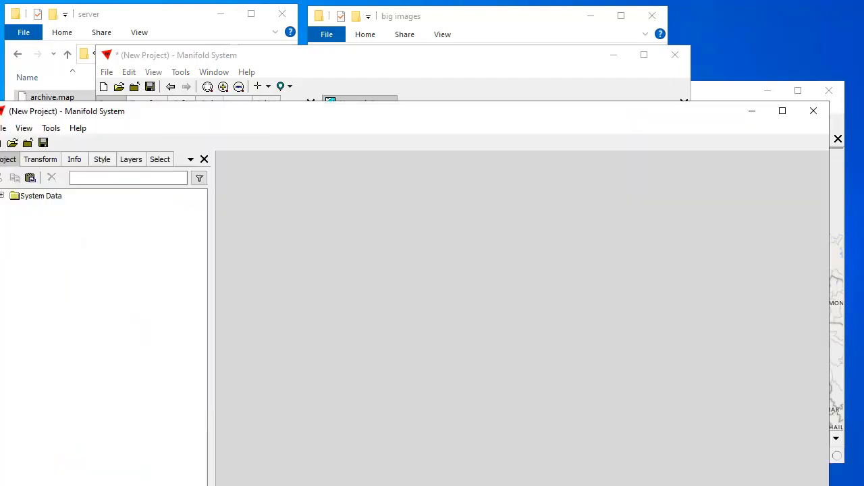
pyautogui.moveTo(0, 485); pyautogui.dragTo(224, 373)
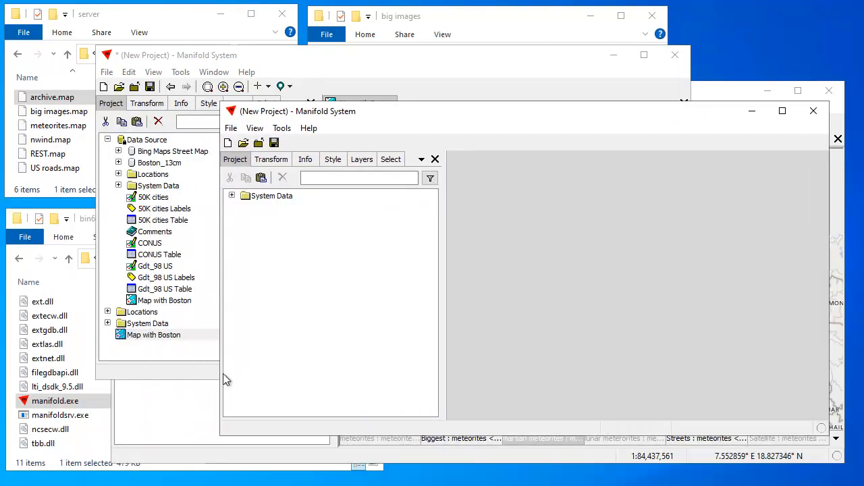
# Start a new data source in the empty project, naming it 'nwind on Server 9098'
pyautogui.click(231, 129)
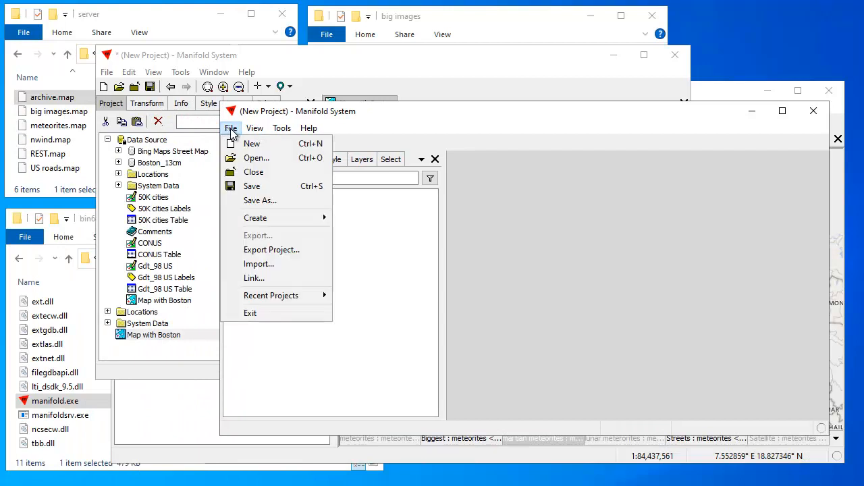
pyautogui.moveTo(268, 219)
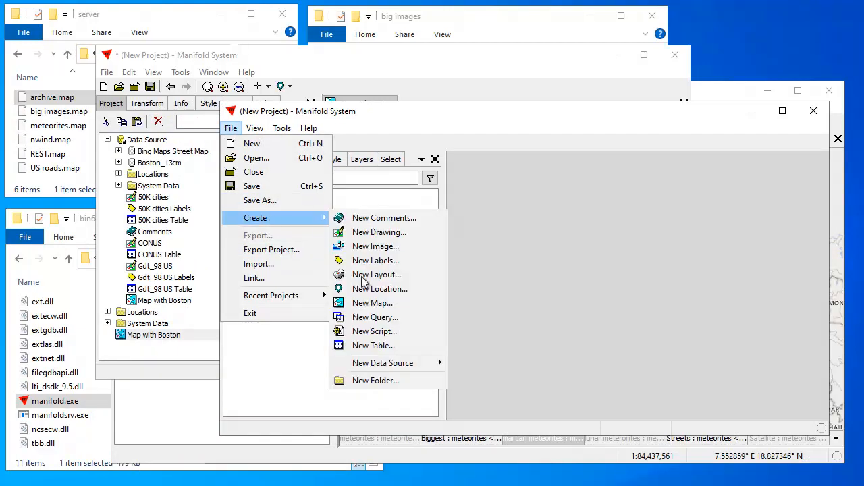
pyautogui.moveTo(373, 364)
pyautogui.click(505, 437)
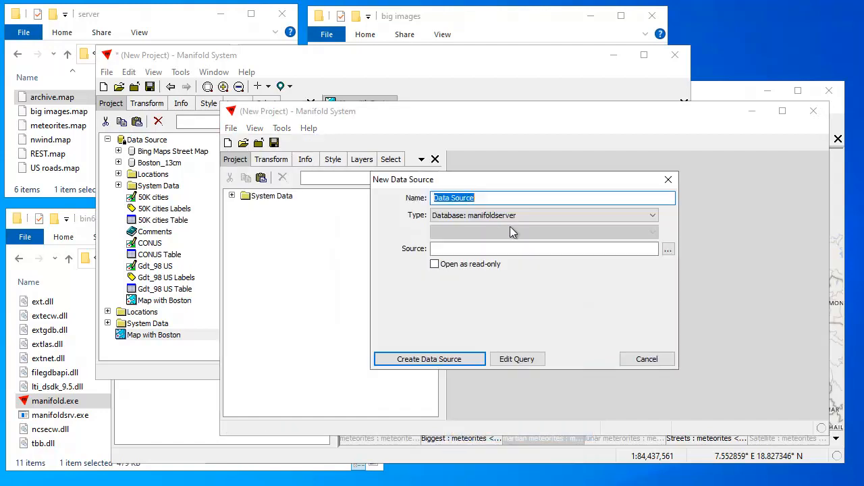
pyautogui.write('nwind on Server 9098')
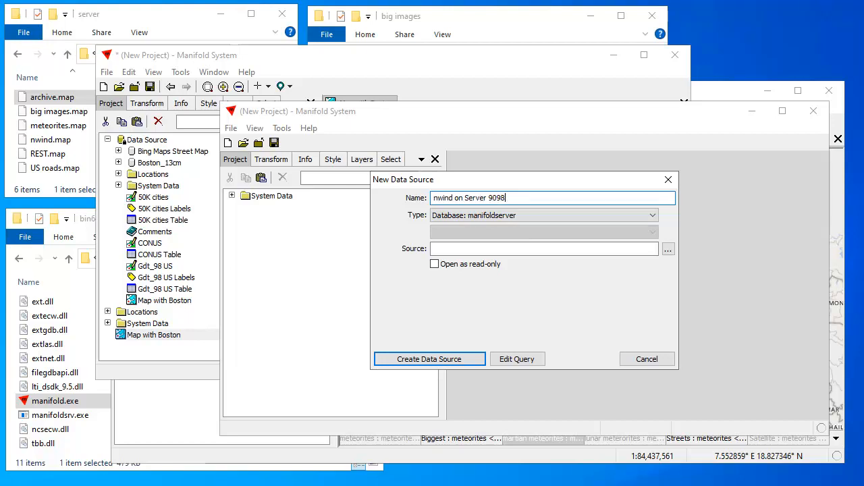
# Connect it to 127.0.0.1:9098 database nwind with login and password, then create the source
pyautogui.click(668, 251)
pyautogui.write('127.0.0.1:9098')
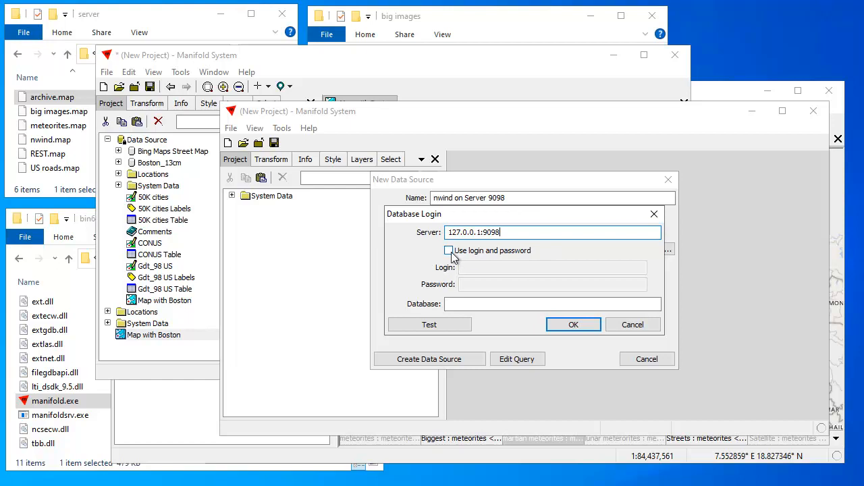
pyautogui.click(450, 251)
pyautogui.click(476, 269)
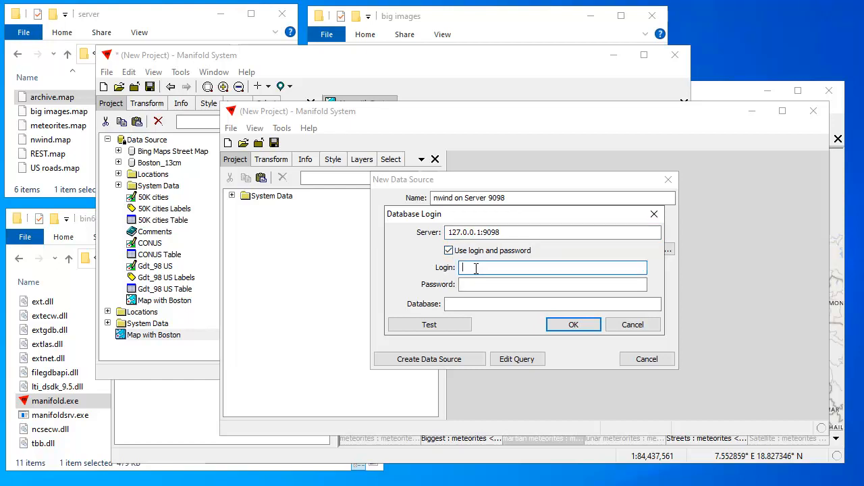
pyautogui.press('Tab')
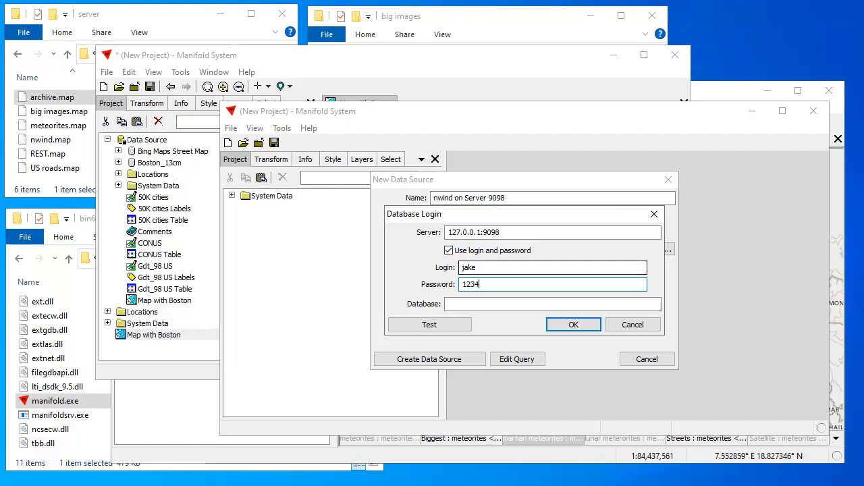
pyautogui.click(463, 304)
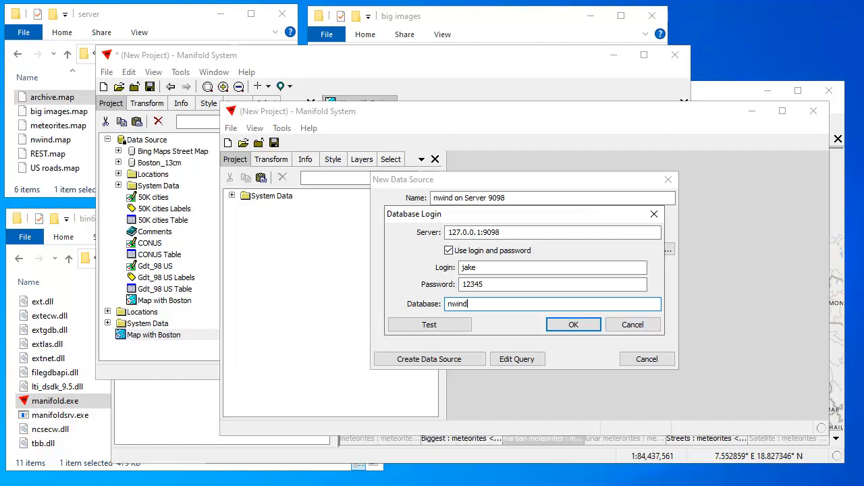
pyautogui.click(574, 325)
pyautogui.click(458, 359)
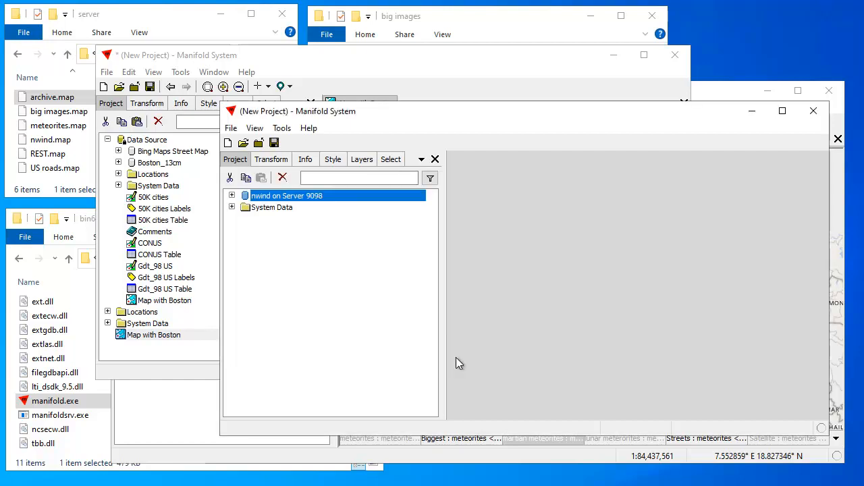
# Expand nwind on Server 9098 to view its tables
pyautogui.click(231, 195)
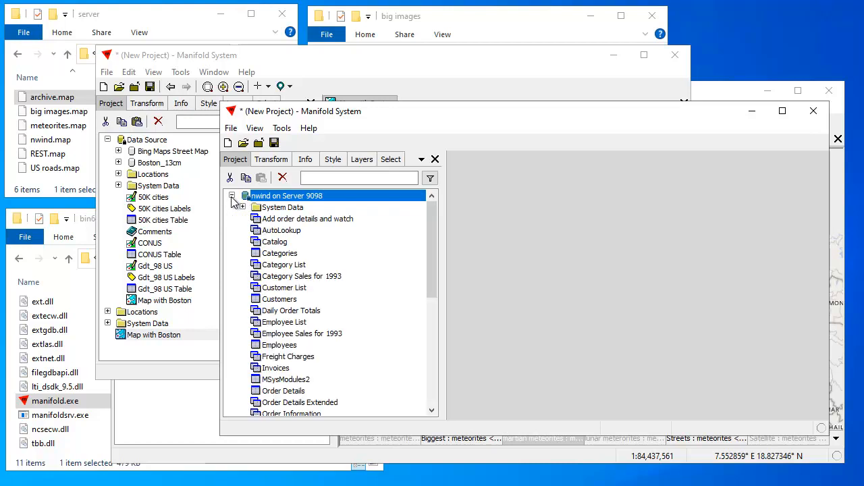
pyautogui.moveTo(430, 257); pyautogui.dragTo(449, 287)
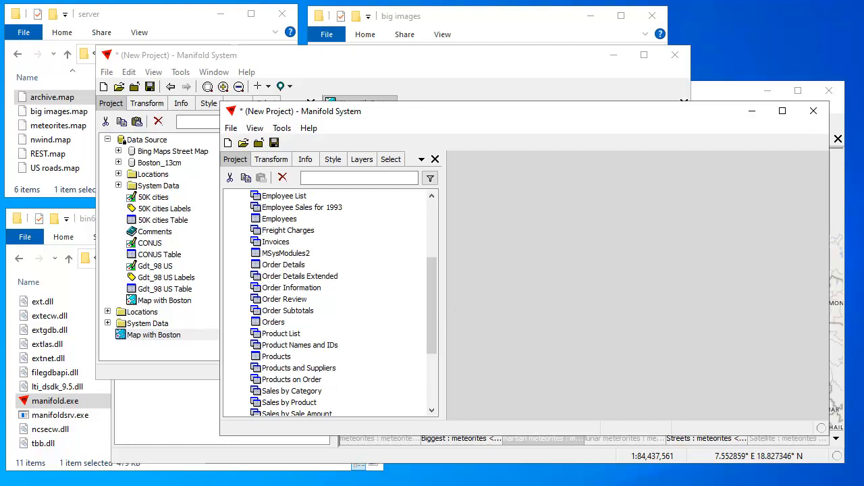
pyautogui.hotkey('alt', 'Tab')
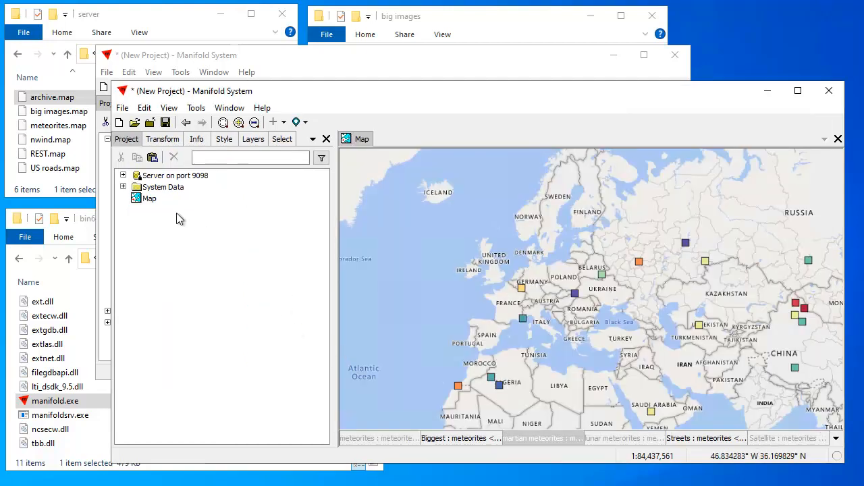
# In the port 9098 project, expand Server on port 9098 and browse its meteorites and nwind sources
pyautogui.click(122, 176)
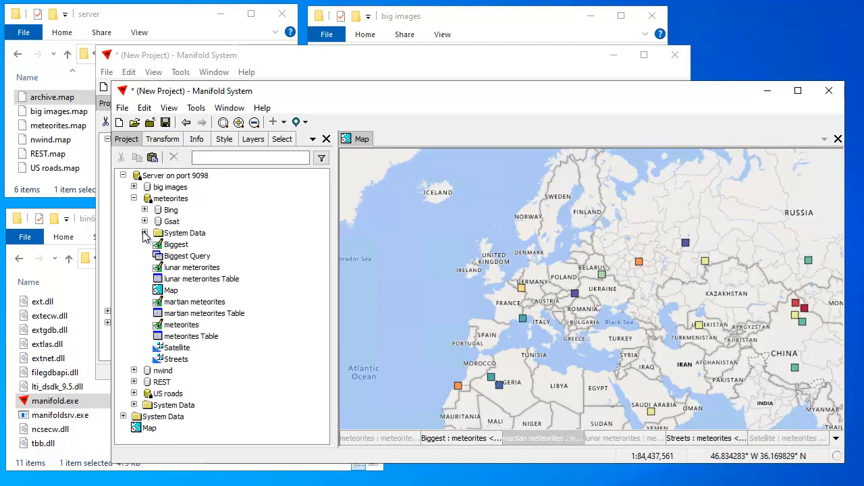
pyautogui.click(144, 233)
pyautogui.click(134, 199)
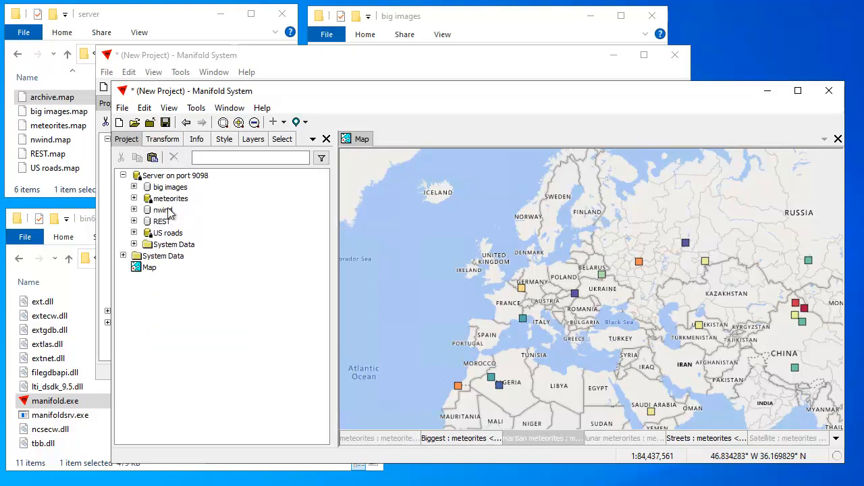
pyautogui.click(133, 210)
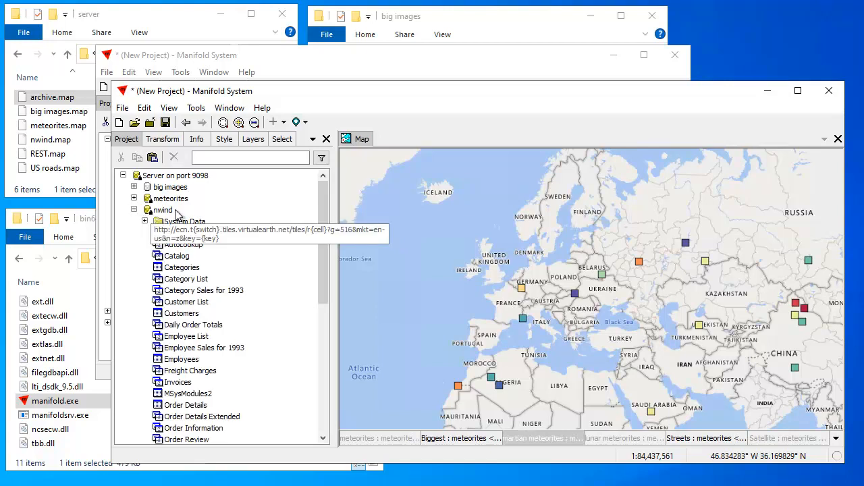
pyautogui.click(134, 210)
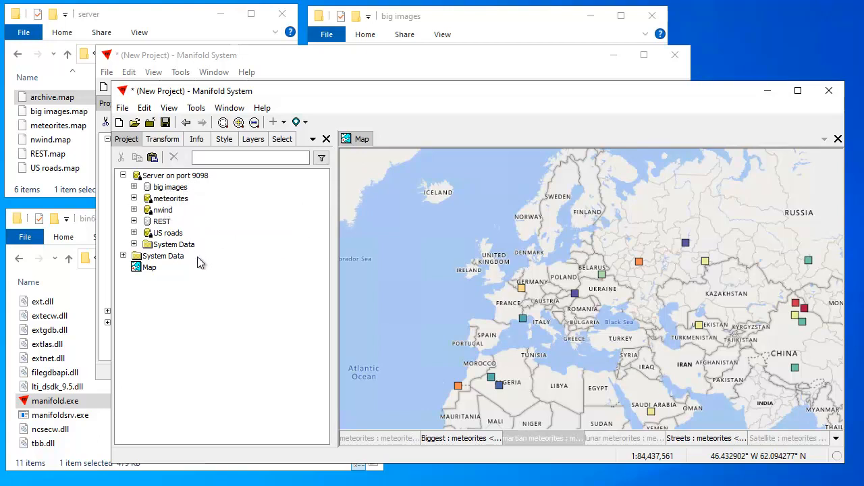
pyautogui.moveTo(469, 95)
pyautogui.mouseDown()
pyautogui.moveTo(441, 110)
pyautogui.moveTo(464, 87)
pyautogui.moveTo(467, 107)
pyautogui.moveTo(482, 103)
pyautogui.moveTo(458, 94)
pyautogui.moveTo(466, 104)
pyautogui.mouseUp()
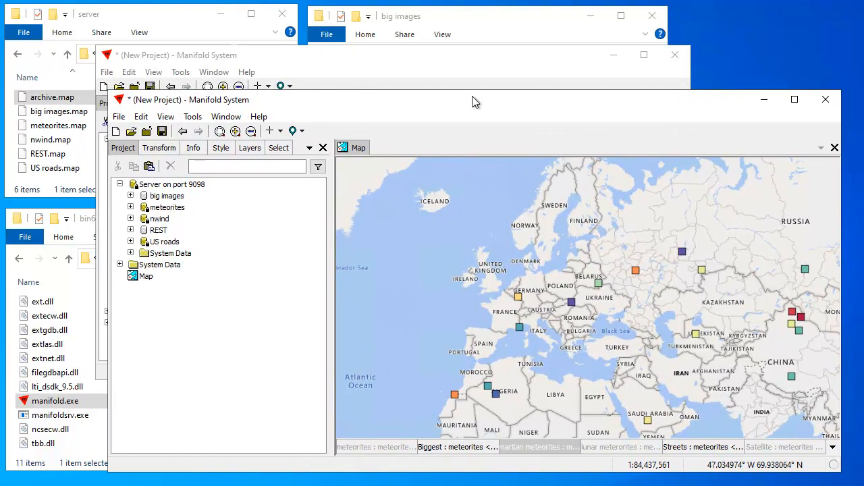
# Peek into REST and big images, then expand US roads and select Bing Maps Street Map
pyautogui.click(131, 231)
pyautogui.click(131, 230)
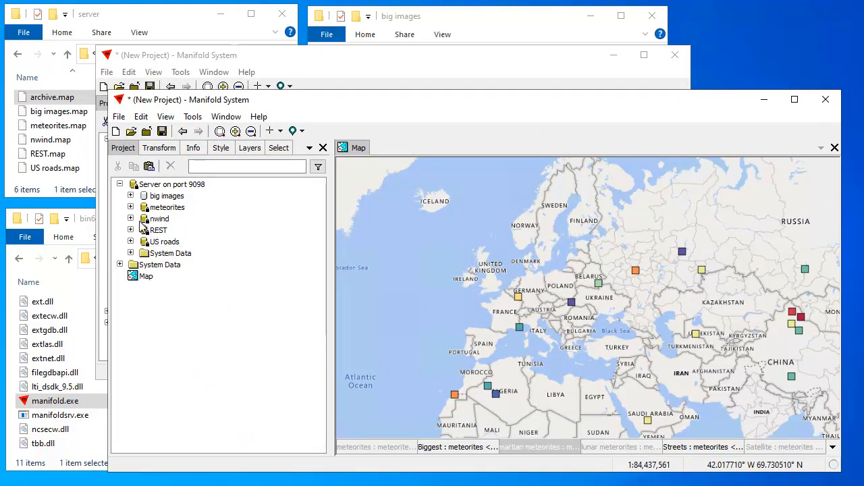
pyautogui.click(130, 197)
pyautogui.click(130, 196)
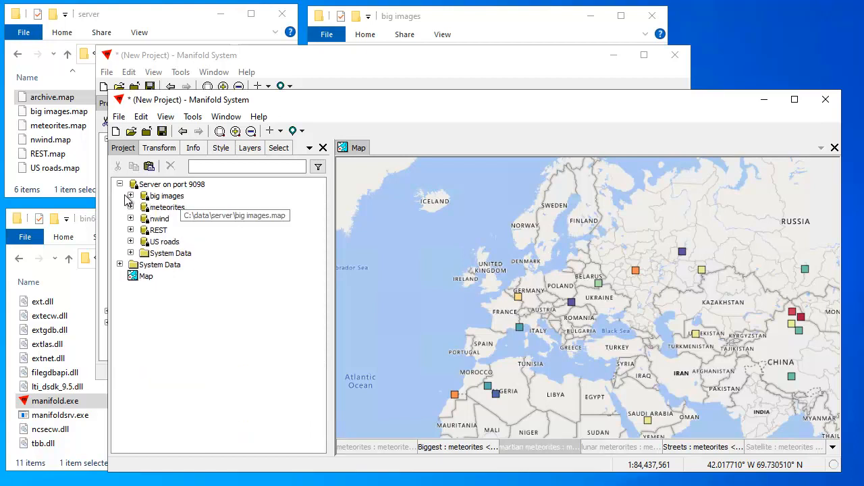
pyautogui.click(130, 195)
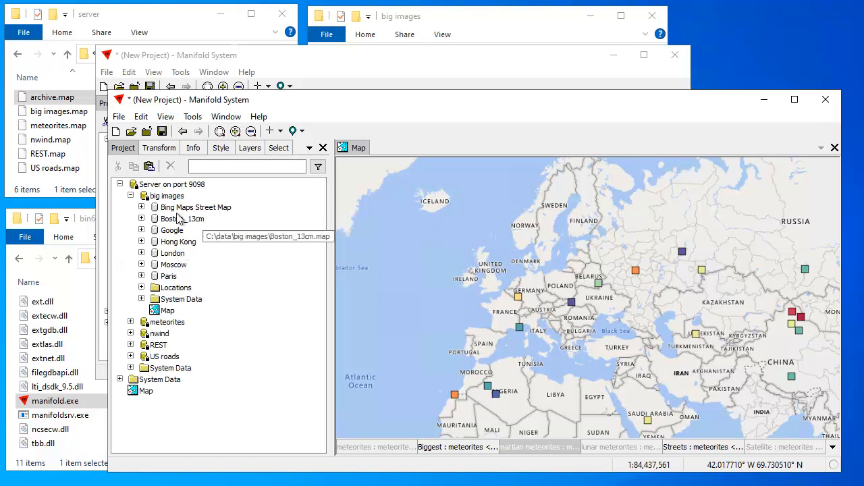
pyautogui.click(131, 196)
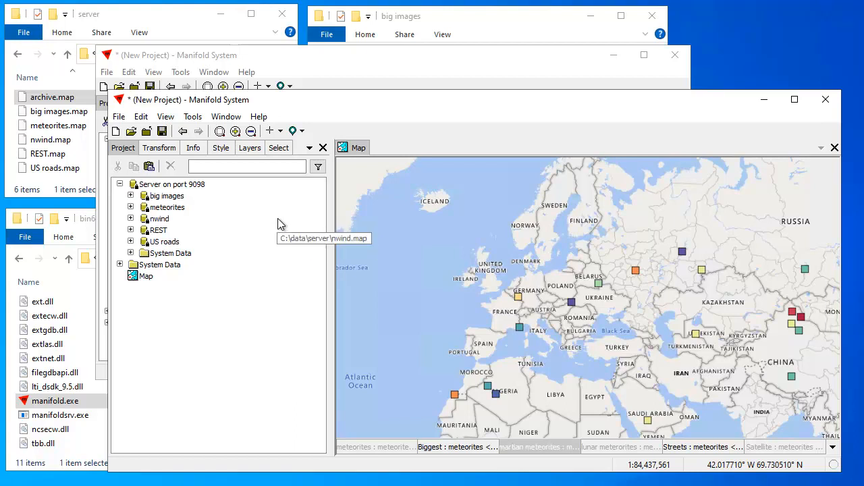
pyautogui.click(131, 242)
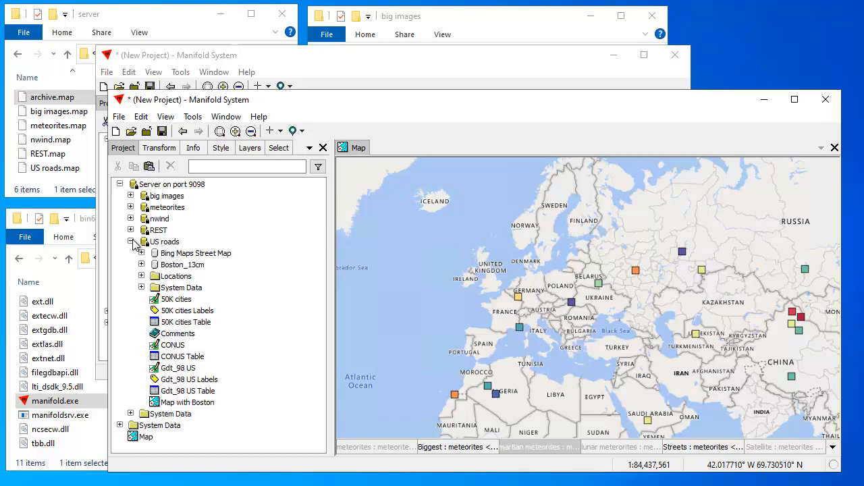
pyautogui.click(224, 255)
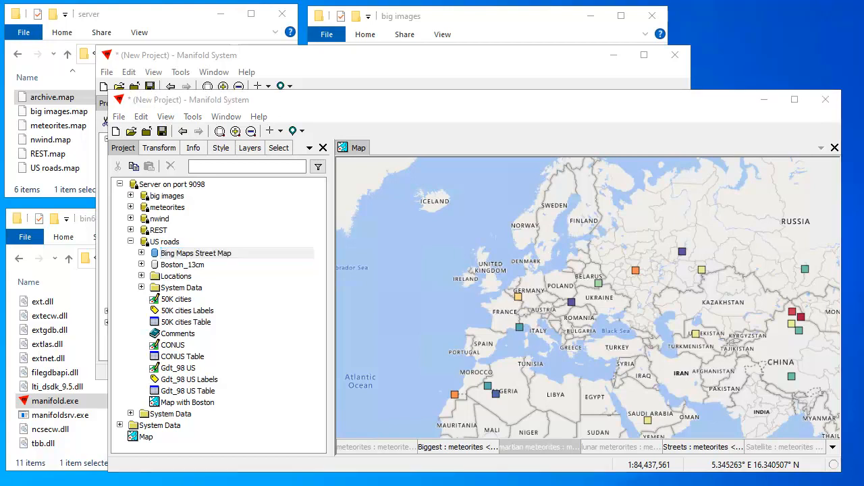
# Change the console directory to C:\Installs\176.4\bin64
pyautogui.write('ced')
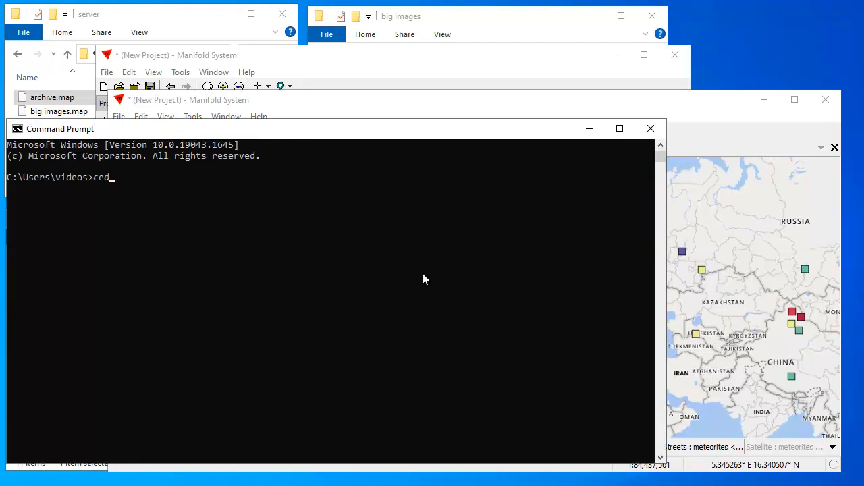
pyautogui.press('BackSpace')
pyautogui.press('BackSpace')
pyautogui.press('BackSpace')
pyautogui.write('d IOnstalls')
pyautogui.press('Return')
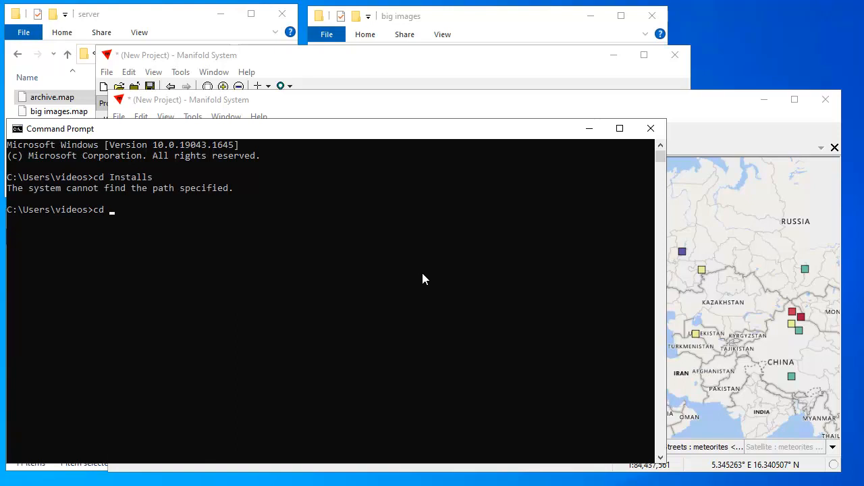
pyautogui.write('cd C:\\Onst')
pyautogui.press('BackSpace')
pyautogui.press('BackSpace')
pyautogui.press('BackSpace')
pyautogui.press('BackSpace')
pyautogui.write('Installs')
pyautogui.press('Return')
pyautogui.write('cd 176.4')
pyautogui.press('Return')
pyautogui.write('cde')
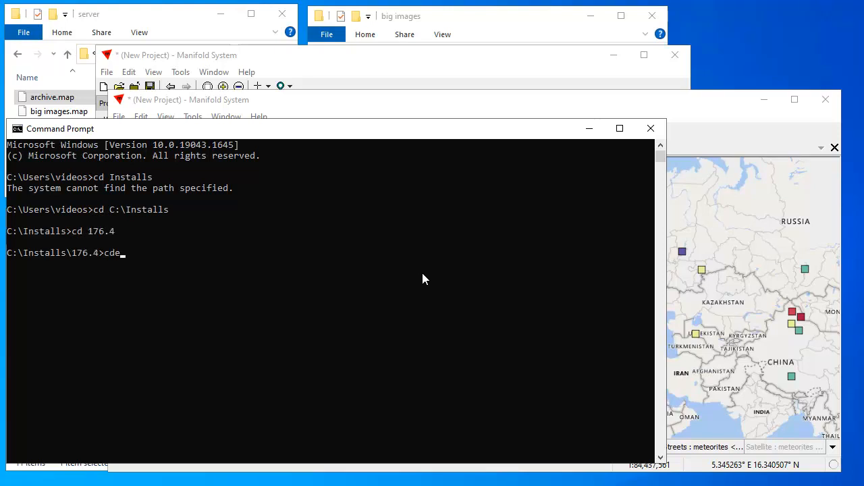
pyautogui.press('BackSpace')
pyautogui.write(' bin64')
pyautogui.press('Return')
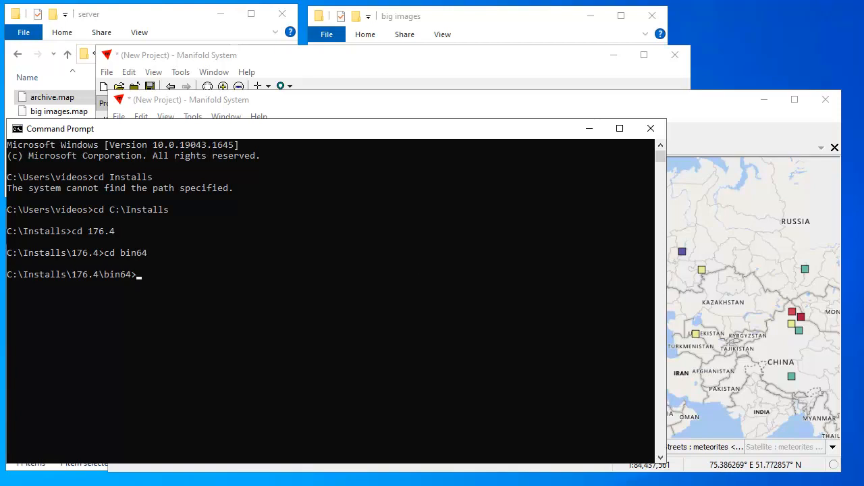
# Run manifoldsrv -addr:127.0.0.1 -port:9097 serving meteorites.map
pyautogui.click(159, 287)
pyautogui.rightClick(255, 286)
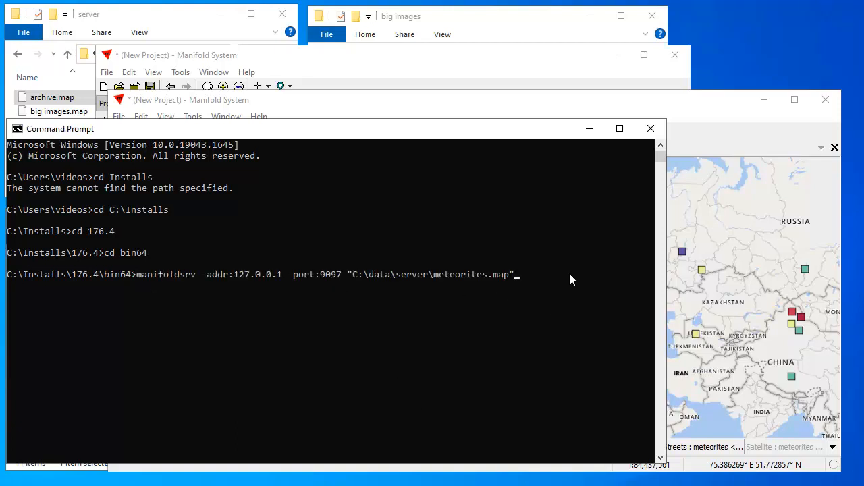
pyautogui.press('Return')
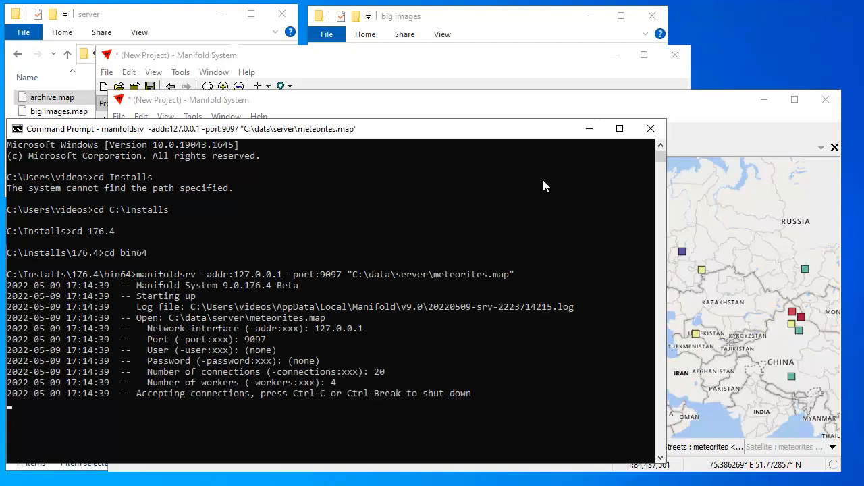
# Exit the Server on port 9098 Manifold session without saving changes
pyautogui.moveTo(554, 132); pyautogui.dragTo(638, 125)
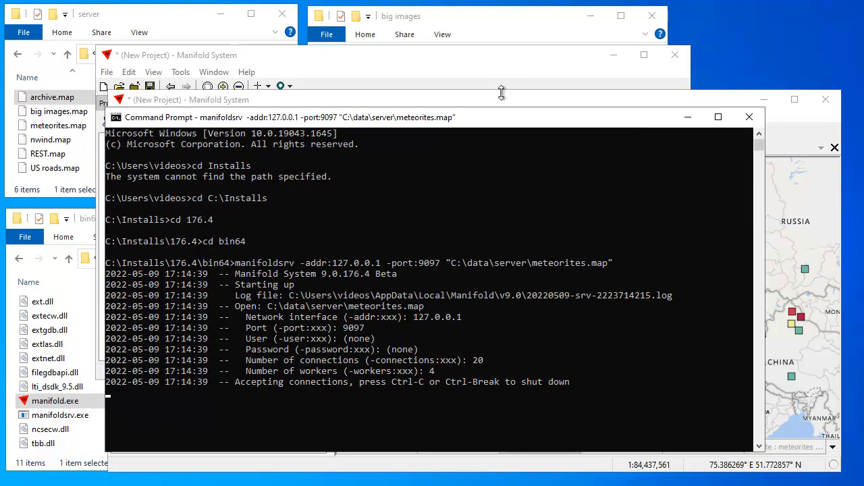
pyautogui.click(698, 101)
pyautogui.moveTo(371, 106)
pyautogui.mouseDown()
pyautogui.moveTo(347, 86)
pyautogui.moveTo(348, 67)
pyautogui.moveTo(354, 99)
pyautogui.moveTo(361, 97)
pyautogui.mouseUp()
pyautogui.click(817, 87)
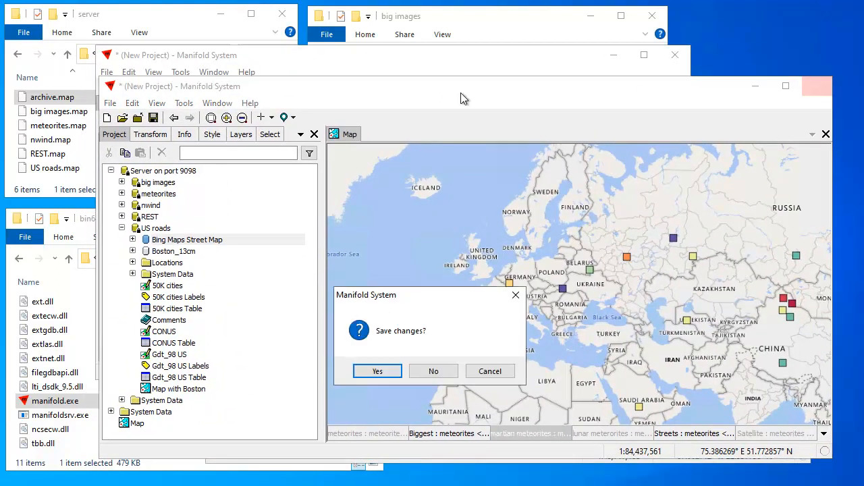
pyautogui.click(433, 372)
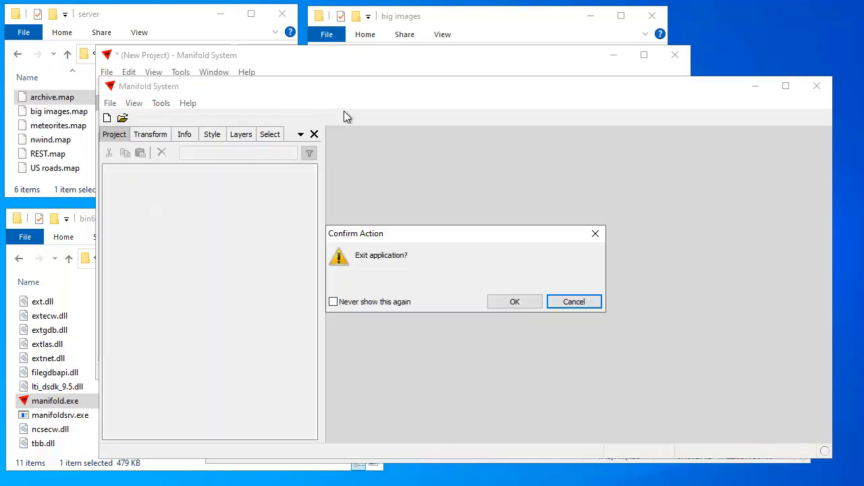
pyautogui.click(516, 303)
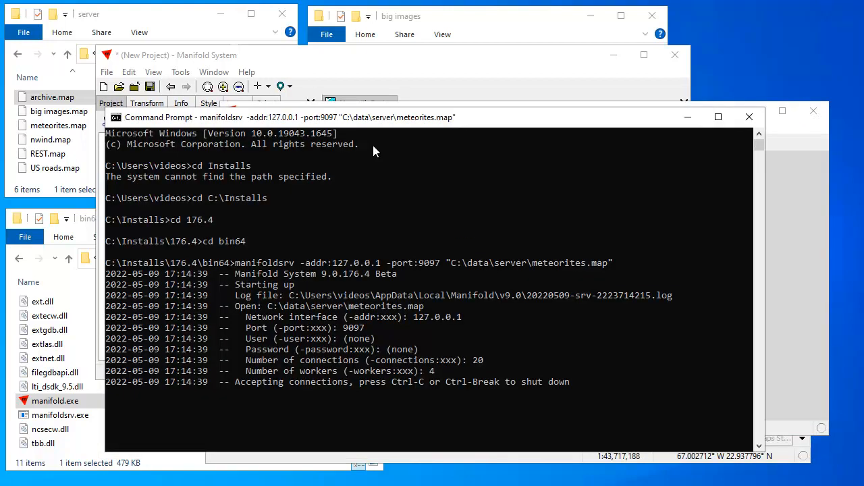
pyautogui.click(403, 65)
pyautogui.moveTo(402, 62); pyautogui.dragTo(383, 57)
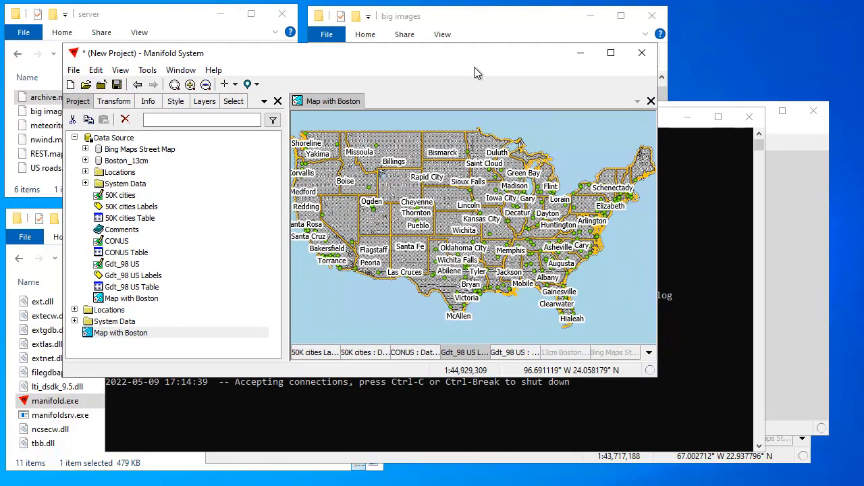
# Open the New Data Source form through Create > New Data Source > More... in the Project pane
pyautogui.click(75, 138)
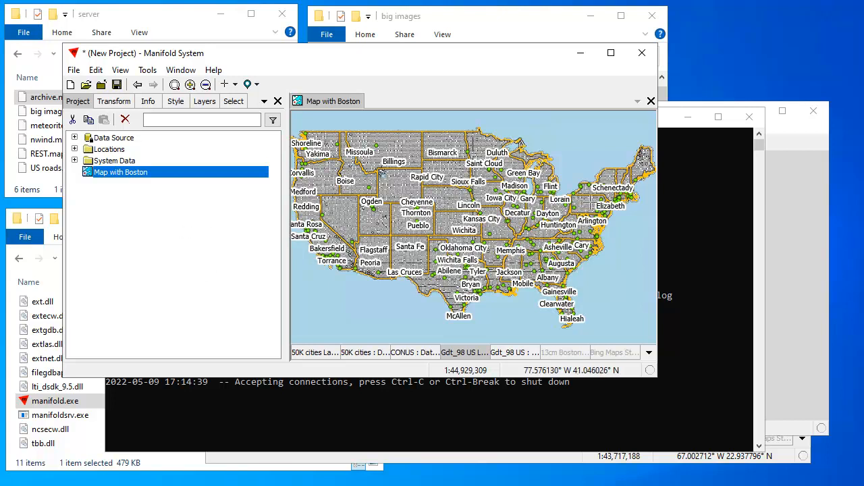
pyautogui.moveTo(599, 195); pyautogui.dragTo(613, 217)
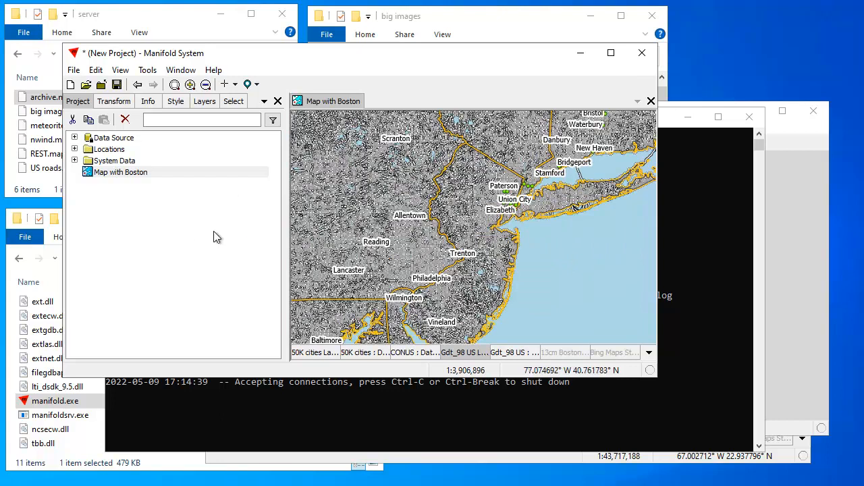
pyautogui.rightClick(100, 228)
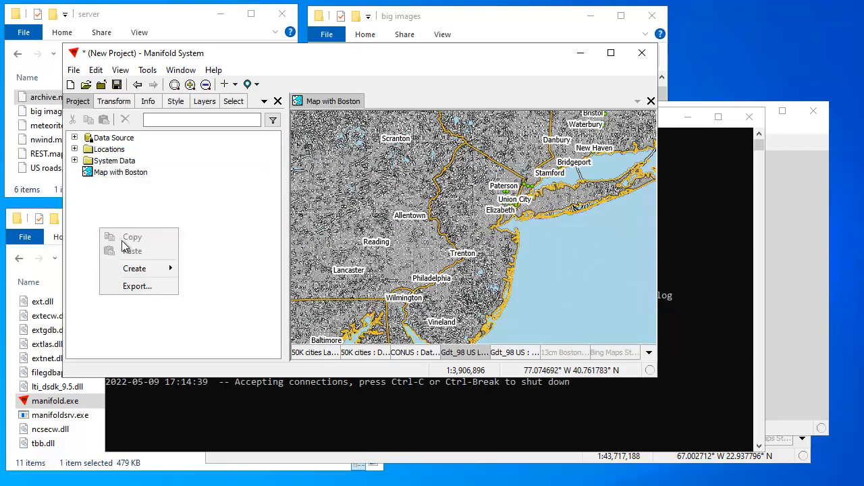
pyautogui.moveTo(134, 269)
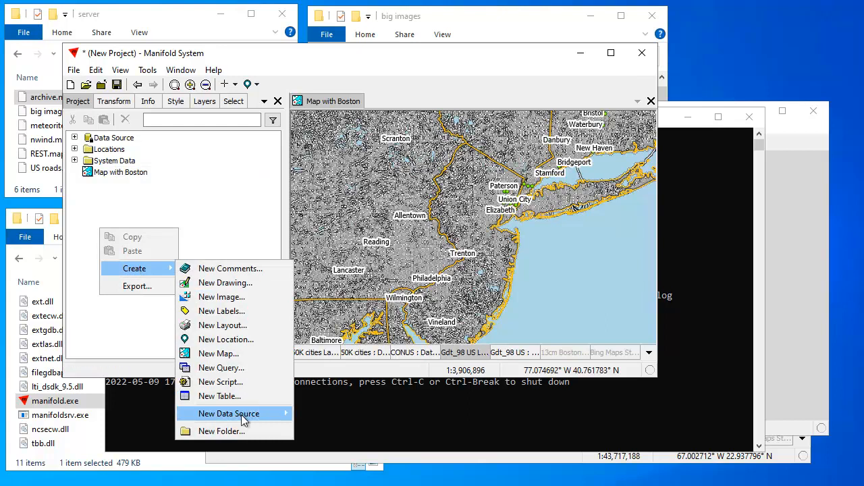
pyautogui.moveTo(244, 417)
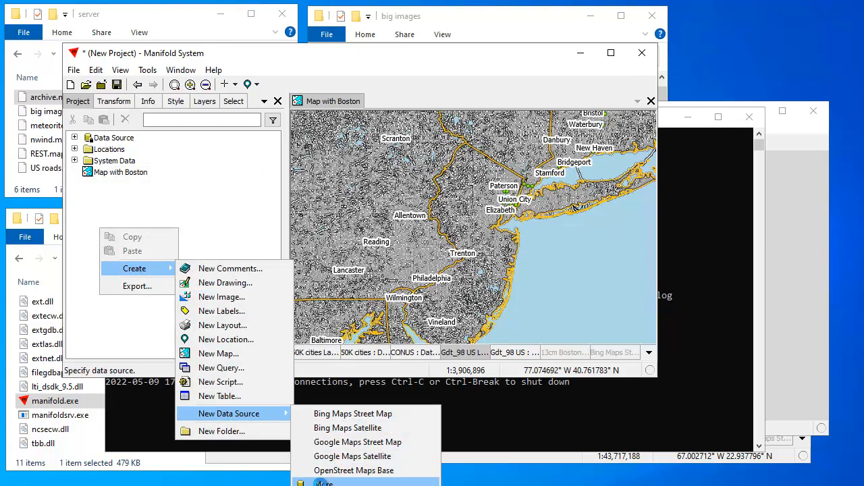
pyautogui.click(324, 483)
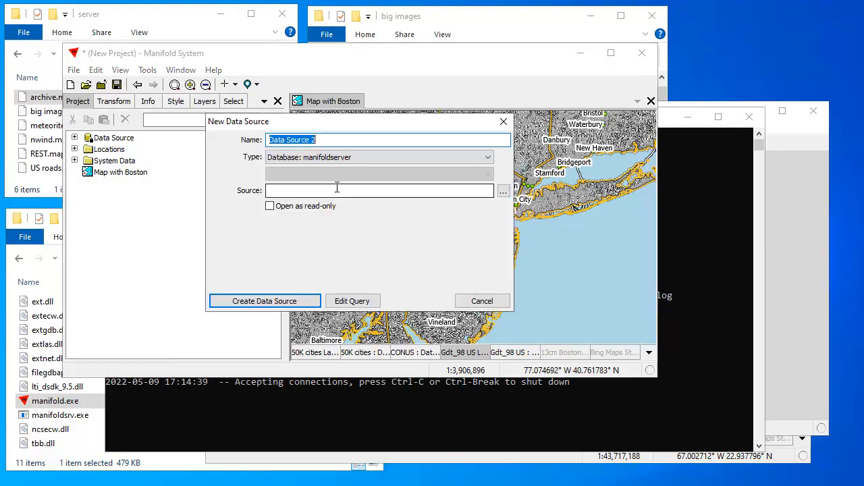
# Name the source 'Server meteorites 9097', set server 127.0.0.1:9097, and create it
pyautogui.write('Server me')
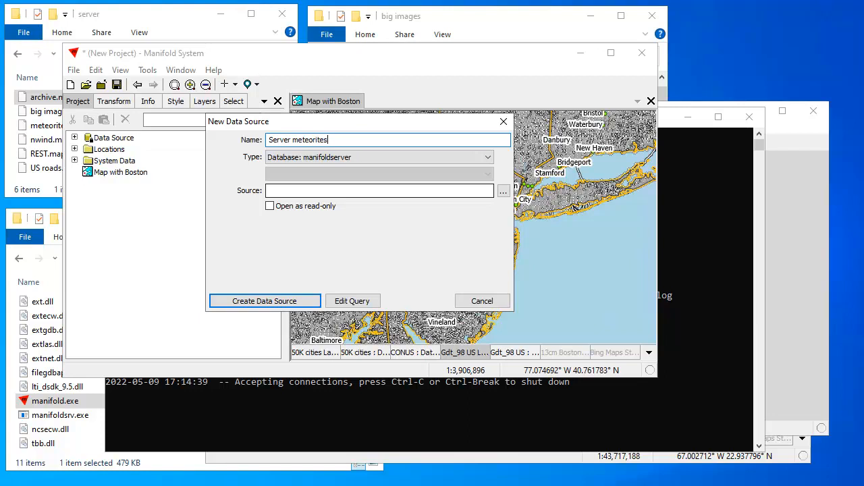
pyautogui.write('teorites 9097')
pyautogui.click(503, 192)
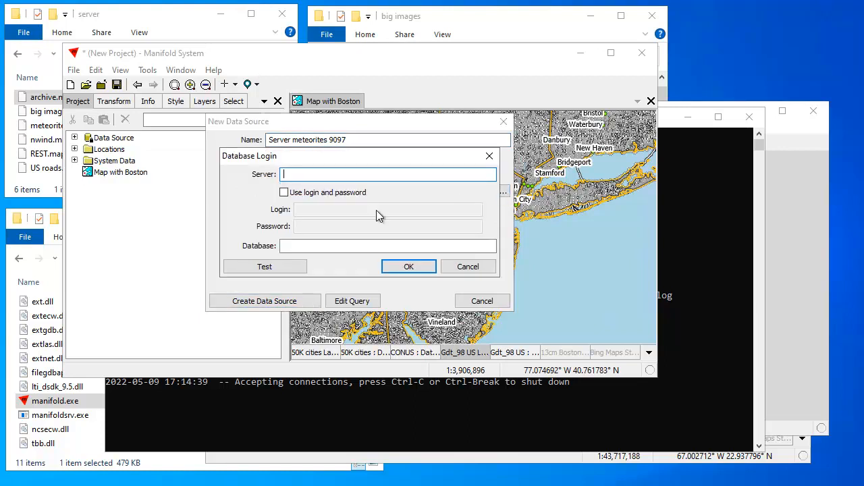
pyautogui.write('127/.')
pyautogui.write('.0.1:9097')
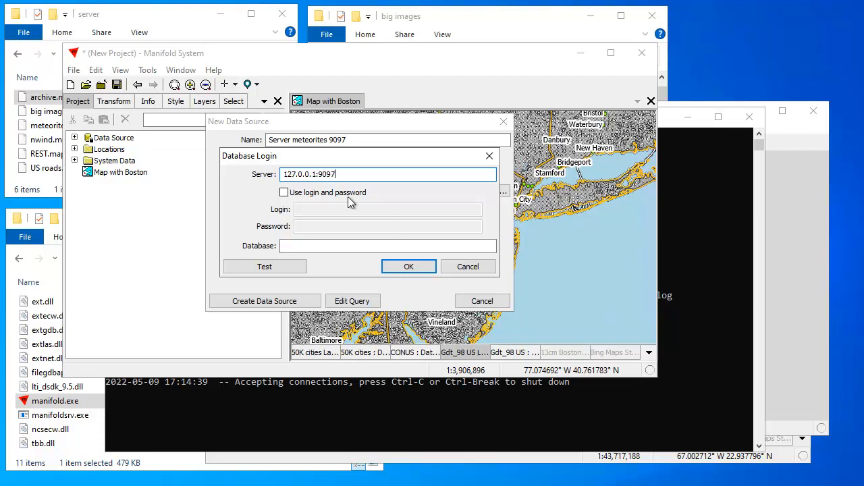
pyautogui.click(419, 266)
pyautogui.click(306, 302)
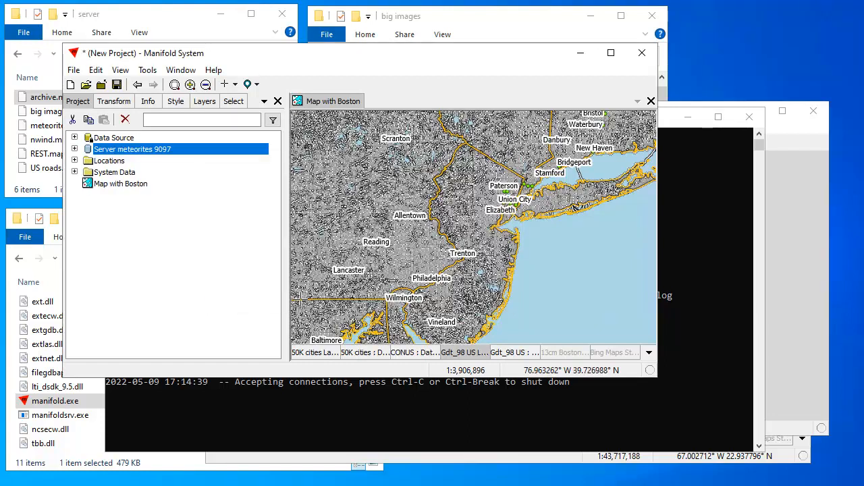
# Expand Server meteorites 9097, then expand and collapse the original Data Source to compare
pyautogui.click(74, 148)
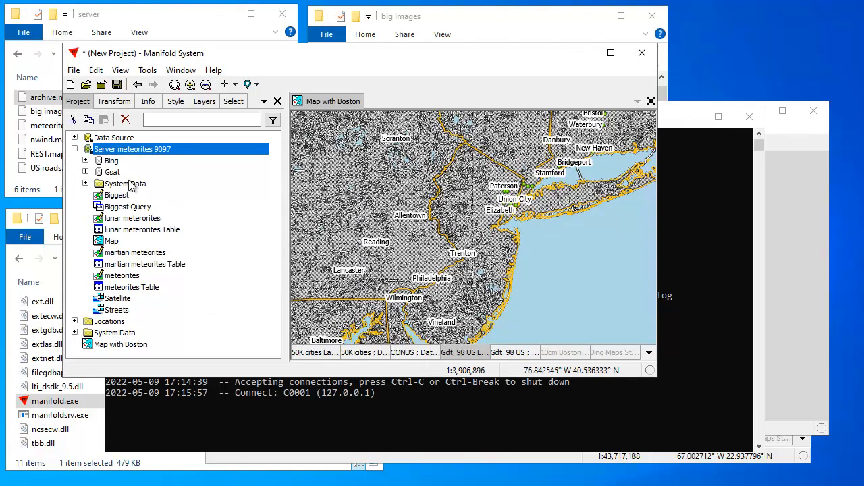
pyautogui.click(137, 140)
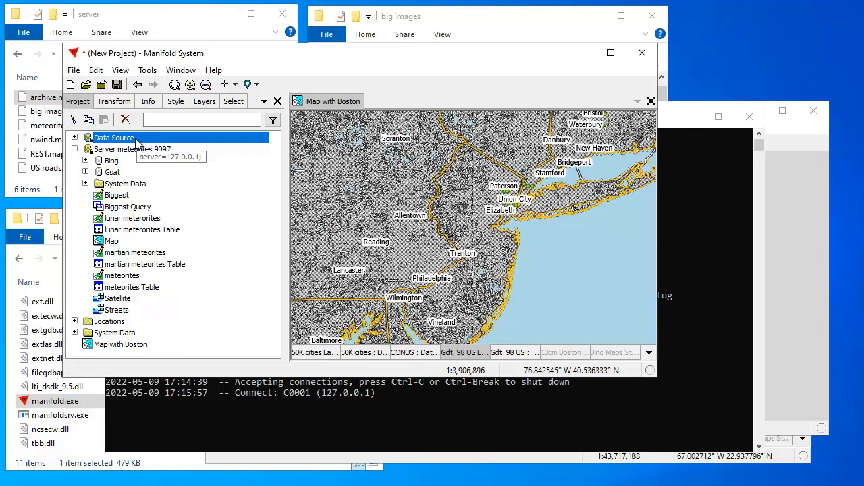
pyautogui.click(75, 137)
pyautogui.click(75, 138)
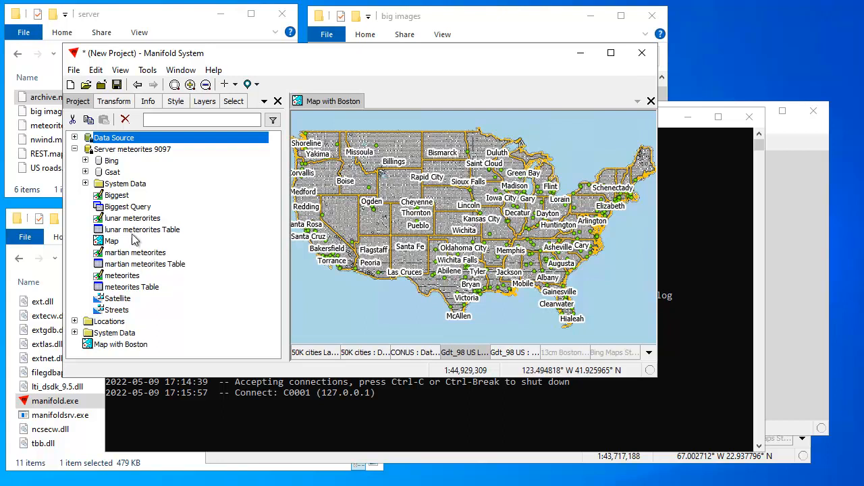
# Add the server's meteorites drawing as a layer in Map with Boston
pyautogui.click(135, 276)
pyautogui.keyDown('ctrl'); pyautogui.click(135, 252); pyautogui.keyUp('ctrl')
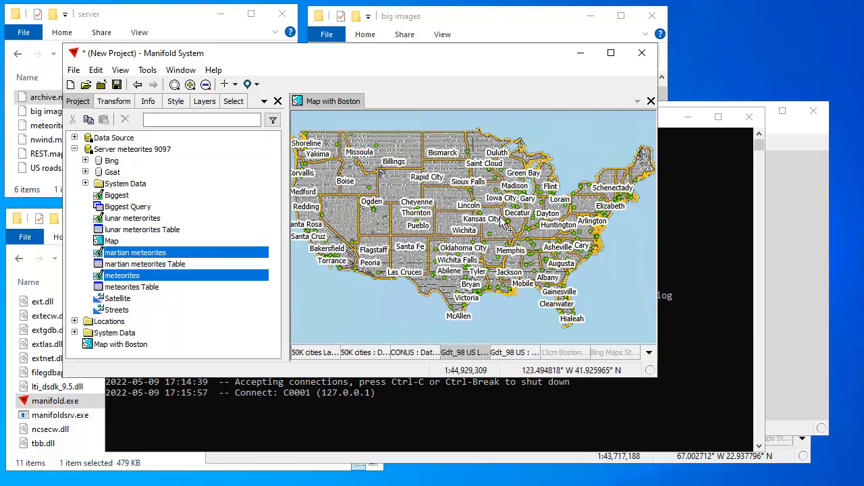
pyautogui.moveTo(478, 218); pyautogui.dragTo(476, 219)
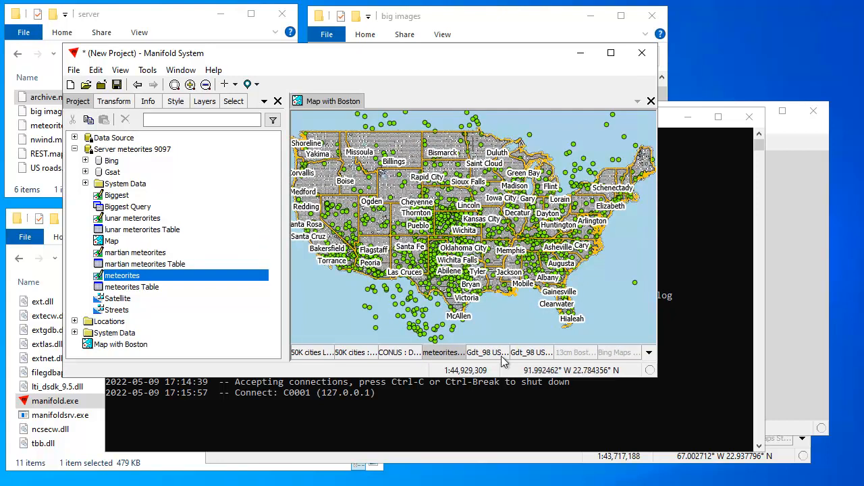
# Hide the 50K cities Labels layer and add martian meteorites as a map layer
pyautogui.keyDown('shift'); pyautogui.click(314, 351); pyautogui.keyUp('shift')
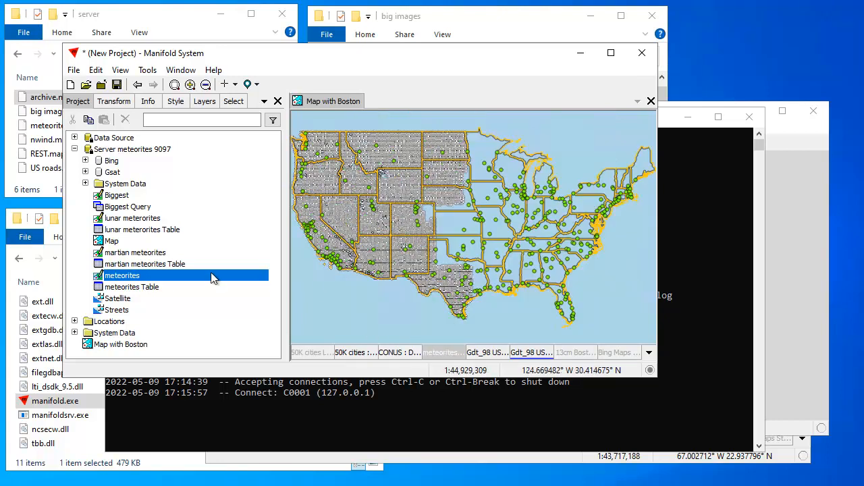
pyautogui.click(155, 254)
pyautogui.moveTo(155, 255); pyautogui.dragTo(538, 222)
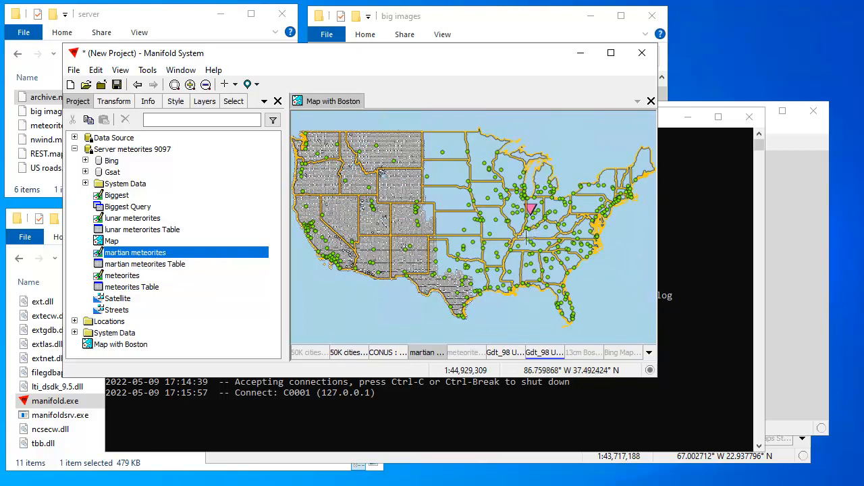
# Zoom to the pink Lafayette (stone) meteorite and show its record: 1931, United States, mass 800
pyautogui.click(541, 215)
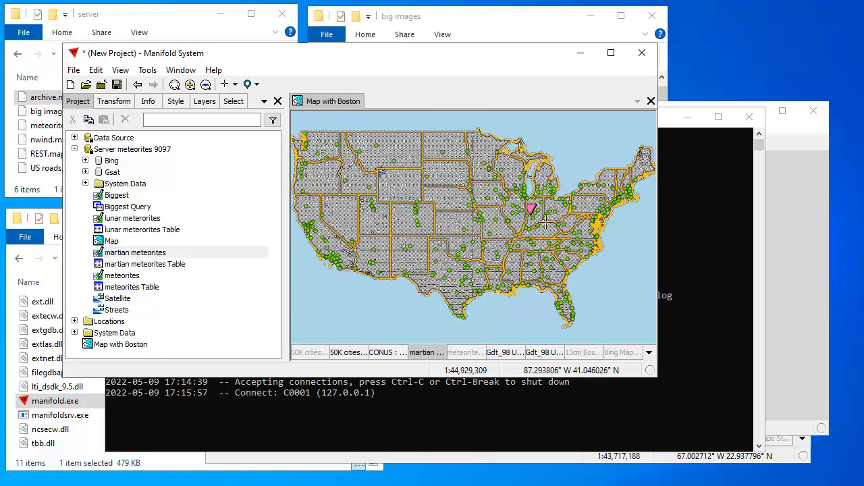
pyautogui.scroll(3, 543, 213)
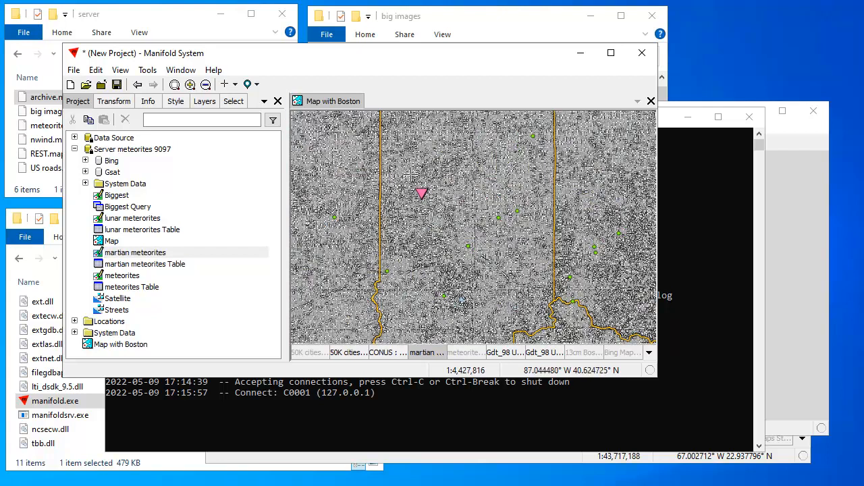
pyautogui.scroll(1, 422, 219)
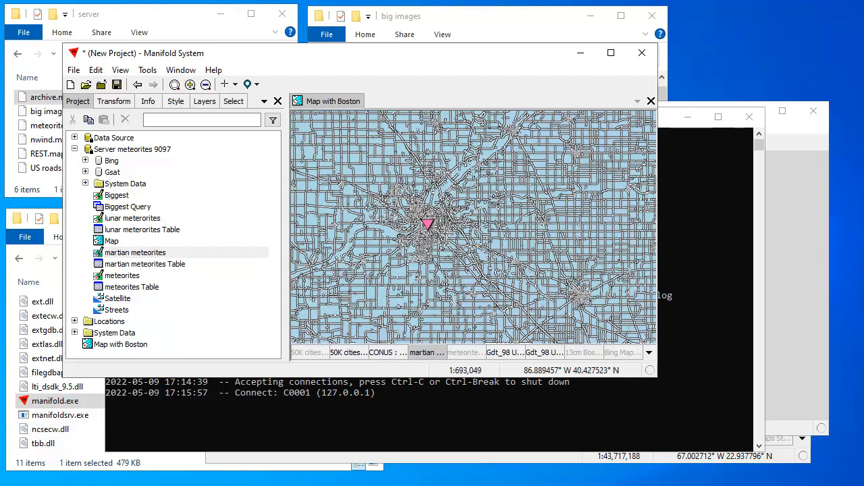
pyautogui.scroll(4, 420, 220)
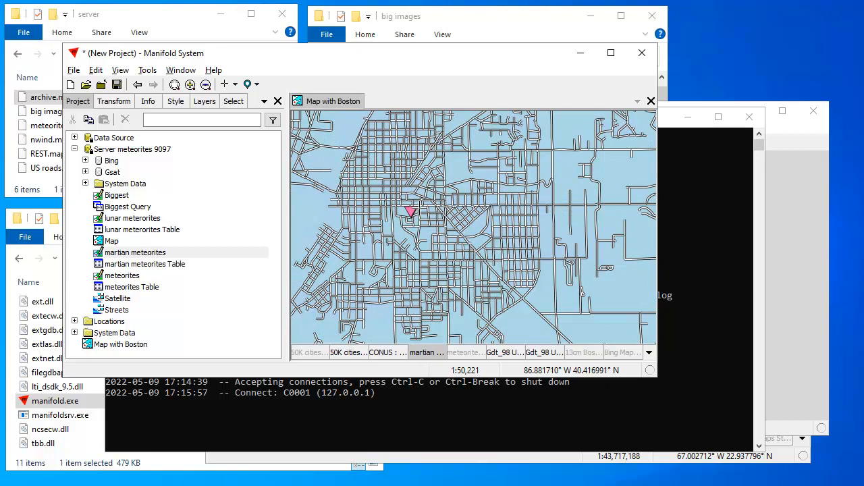
pyautogui.keyDown('alt'); pyautogui.click(411, 212); pyautogui.keyUp('alt')
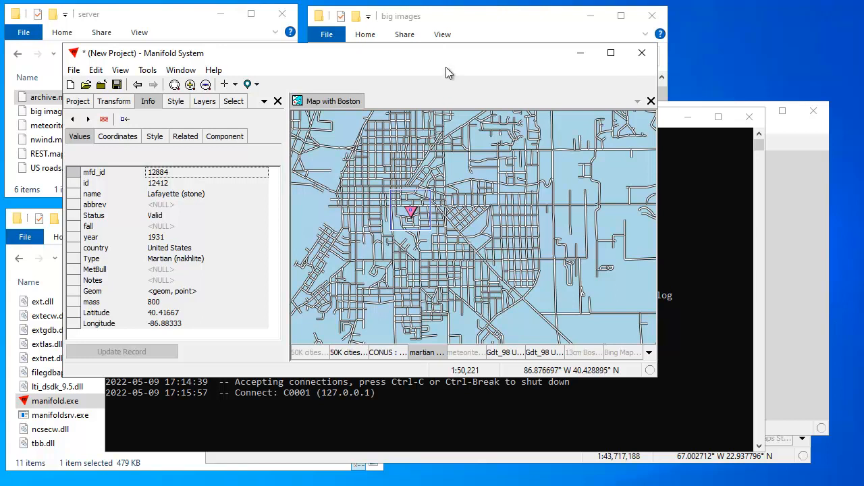
pyautogui.moveTo(455, 65); pyautogui.dragTo(490, 79)
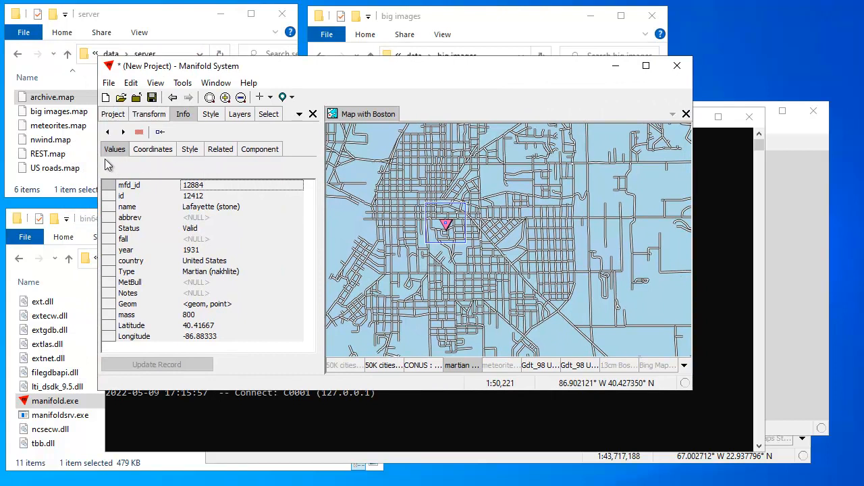
# Make meteorites the active layer and switch its visibility back on in the map's layer list
pyautogui.click(112, 117)
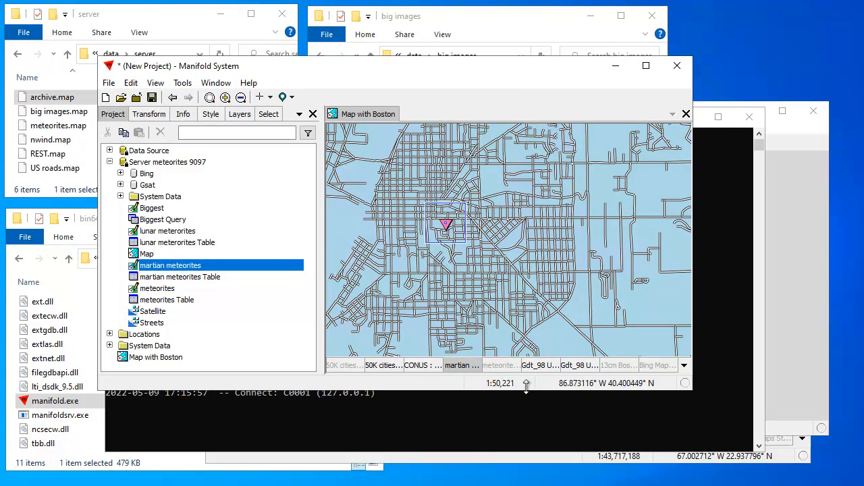
pyautogui.scroll(-5, 493, 268)
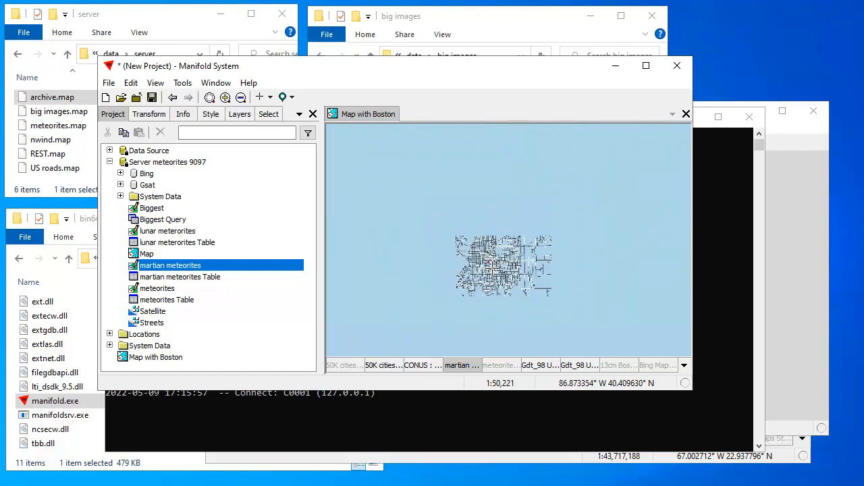
pyautogui.click(503, 365)
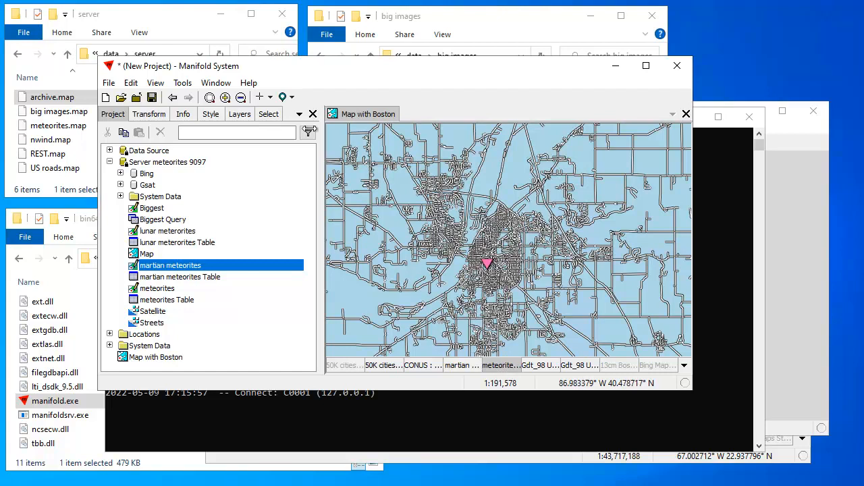
pyautogui.click(239, 114)
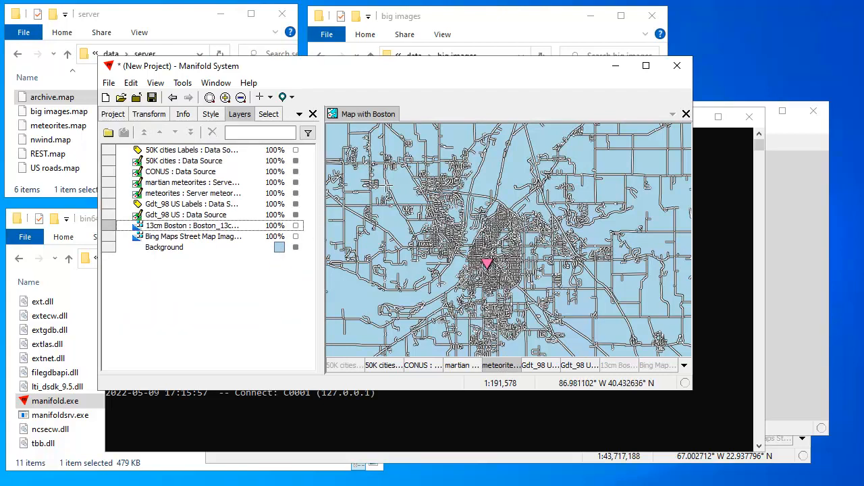
pyautogui.scroll(-7, 475, 231)
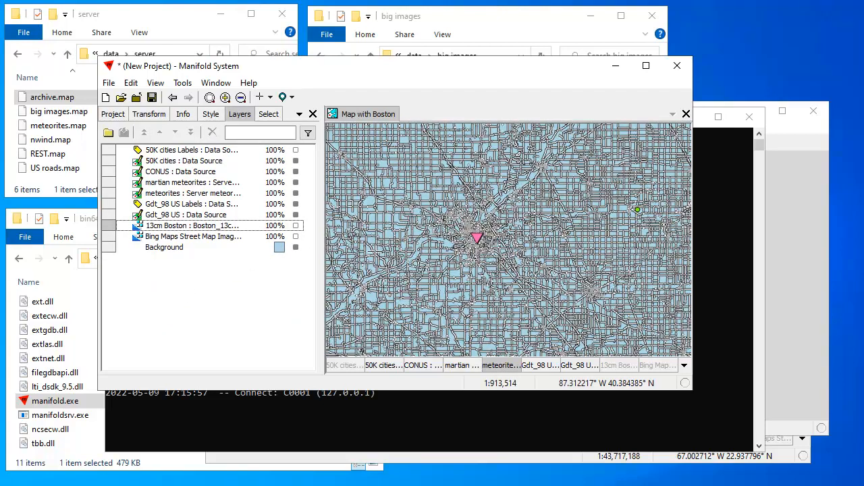
pyautogui.click(293, 193)
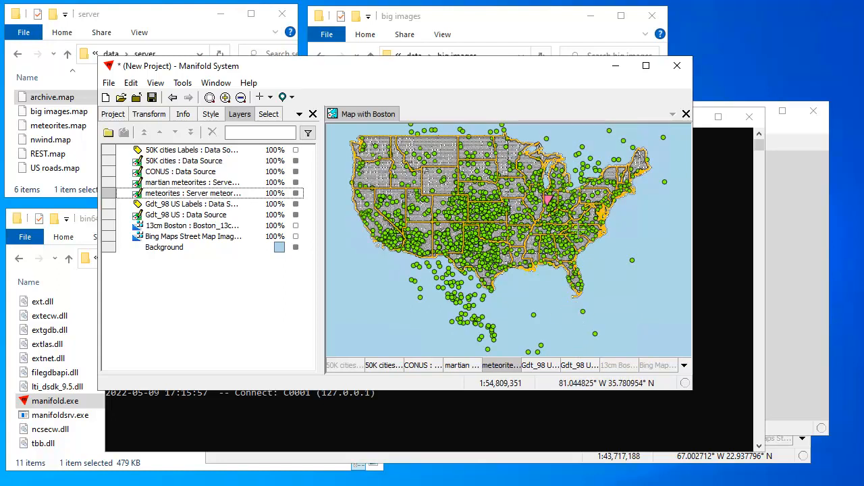
# Collapse the server data source and select Server meteorites 9097 in the Project pane
pyautogui.click(110, 115)
pyautogui.click(110, 162)
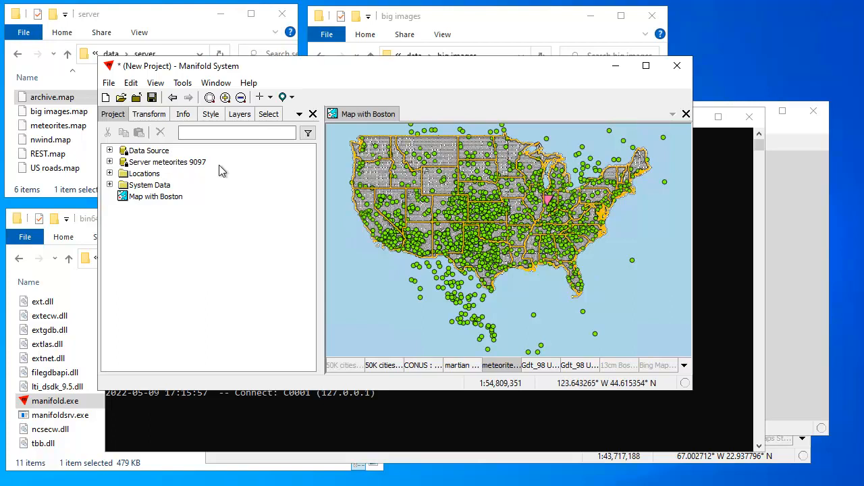
pyautogui.click(166, 166)
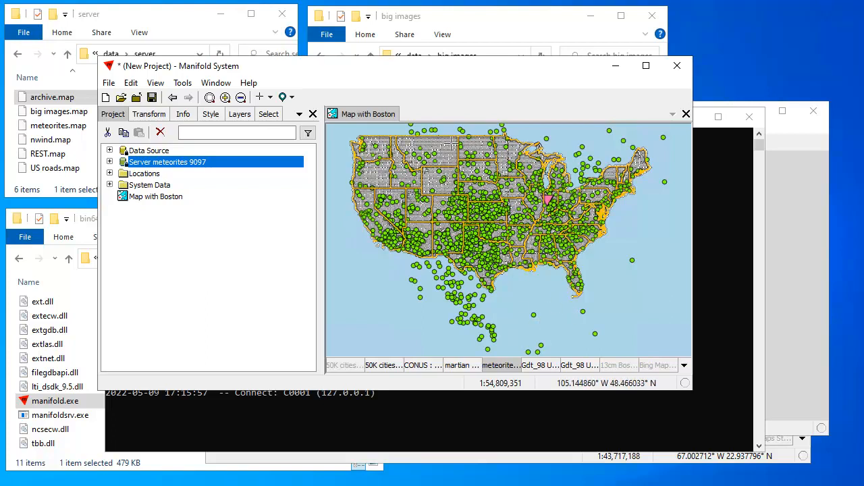
# Zoom in on individual Boston roads, then back out to the dense road network
pyautogui.scroll(4, 415, 178)
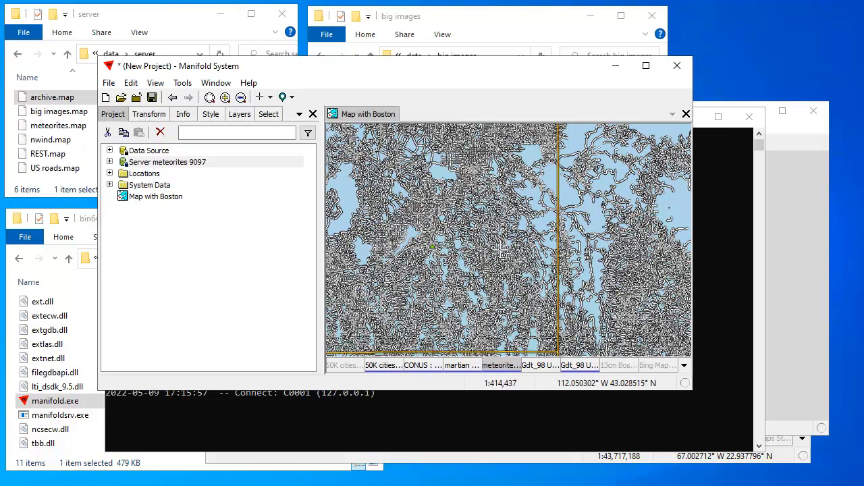
pyautogui.scroll(3, 486, 240)
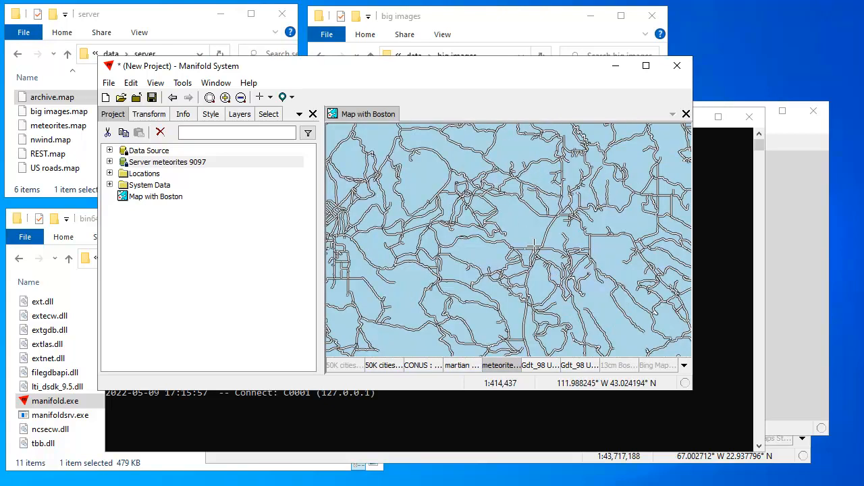
pyautogui.scroll(-3, 515, 249)
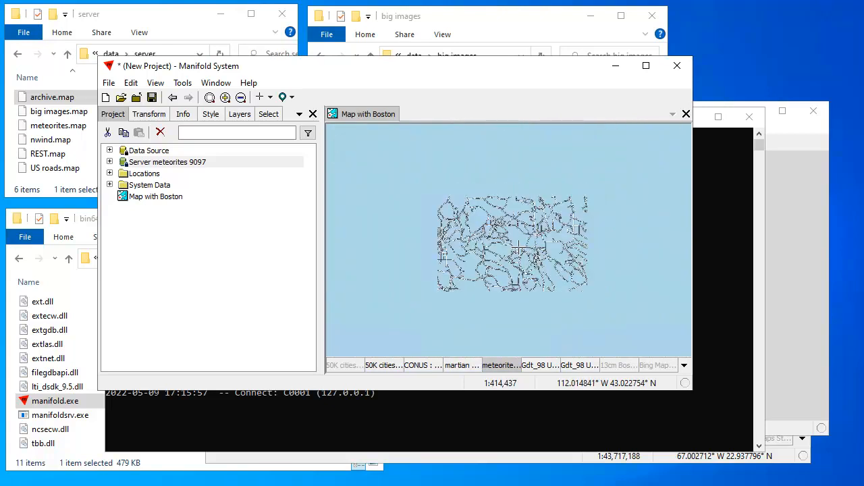
pyautogui.scroll(-3, 517, 253)
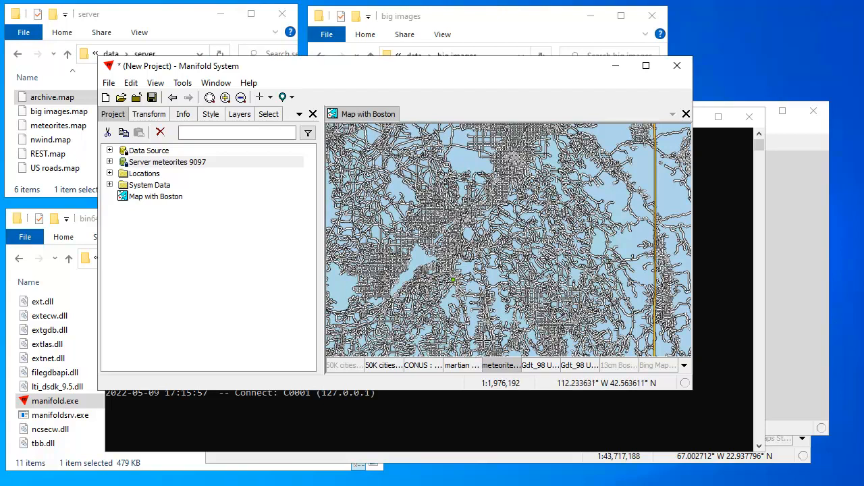
# Show the meteorites layer and zoom out to see green meteorite points and pink martian triangles worldwide
pyautogui.click(508, 365)
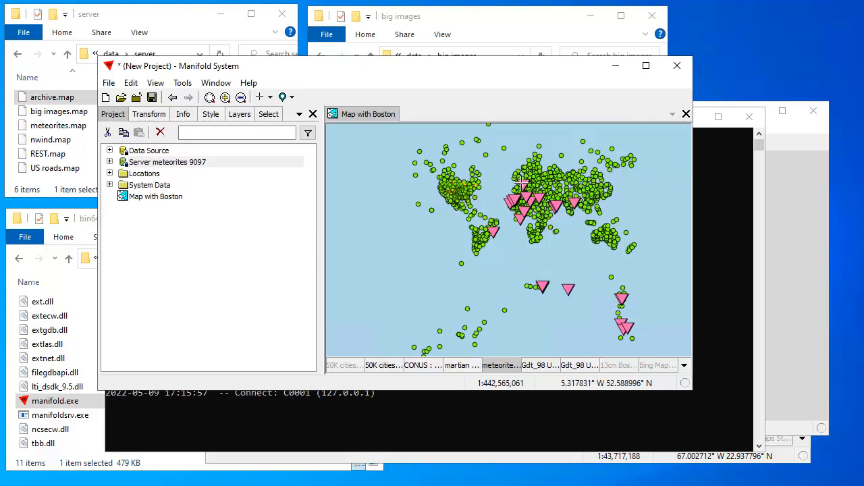
pyautogui.scroll(3, 516, 177)
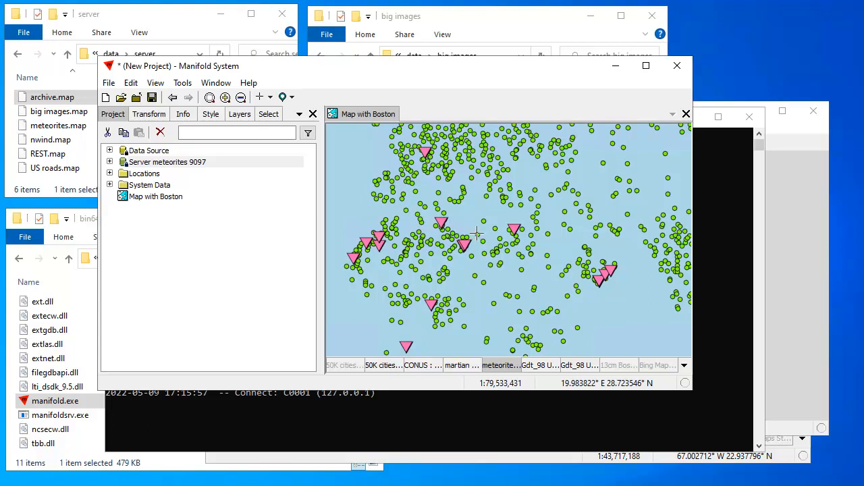
pyautogui.moveTo(506, 71); pyautogui.dragTo(588, 113)
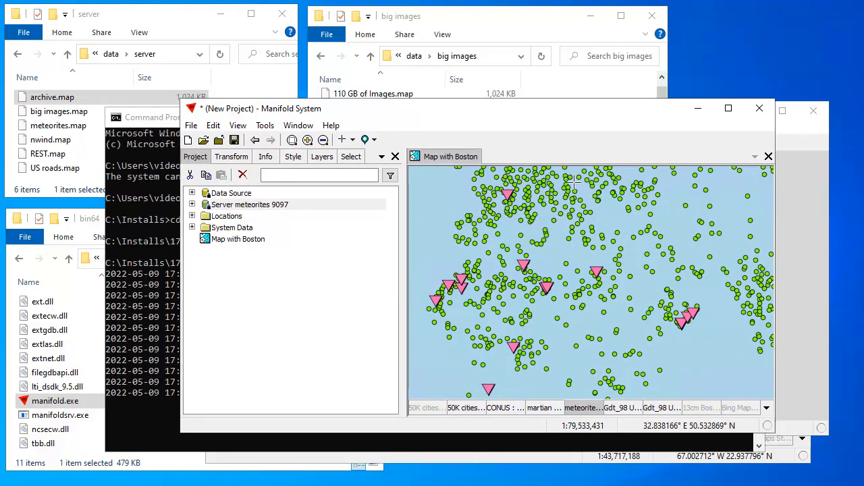
pyautogui.scroll(-3, 590, 269)
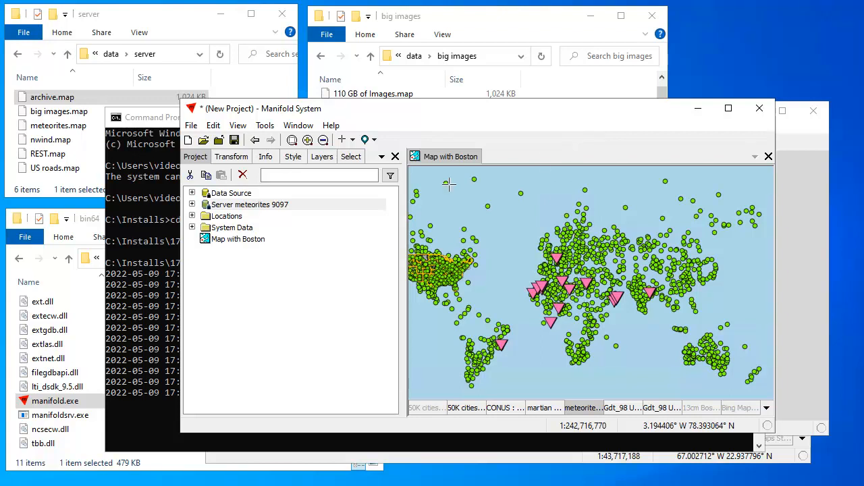
# Expand Server meteorites 9097 in the Project pane to reveal its contents
pyautogui.click(191, 204)
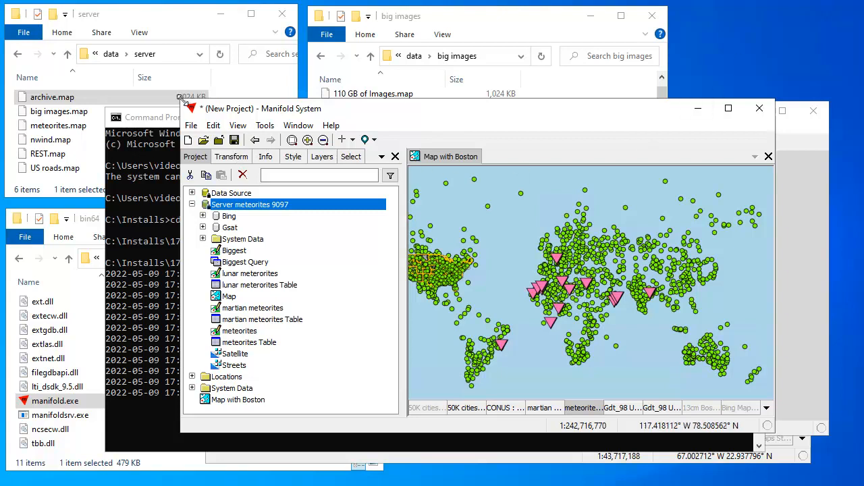
# Save the project as 'dual server sources.map' in the server folder and start a new empty project
pyautogui.click(192, 127)
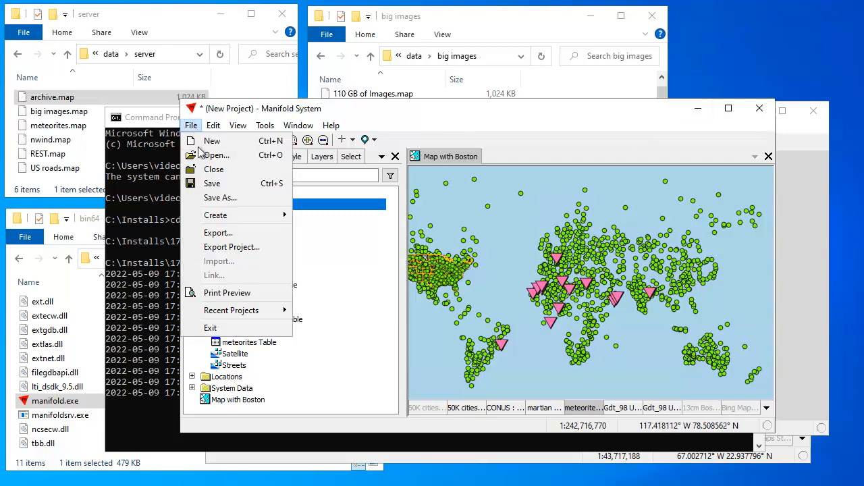
pyautogui.click(221, 197)
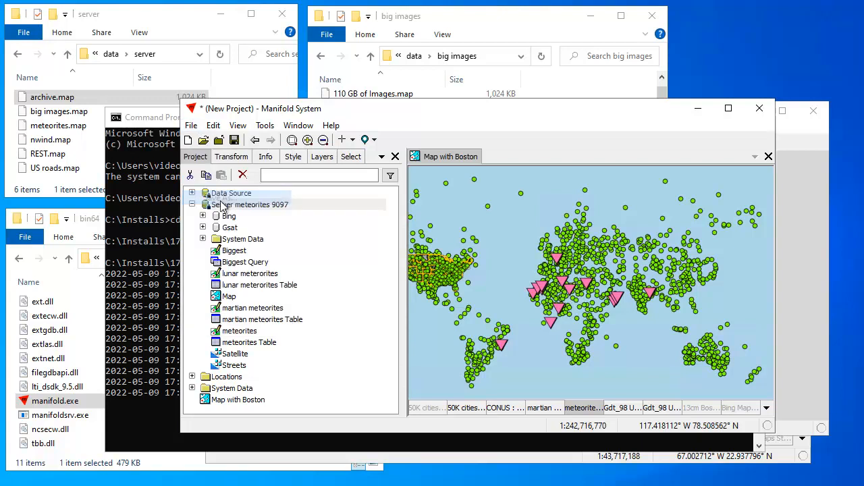
pyautogui.write('dual ')
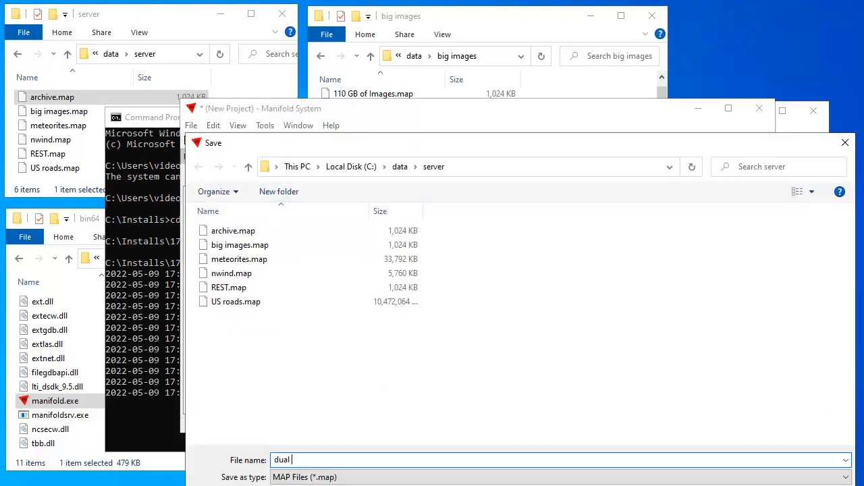
pyautogui.write('server sources')
pyautogui.moveTo(580, 142); pyautogui.dragTo(533, 85)
pyautogui.click(727, 455)
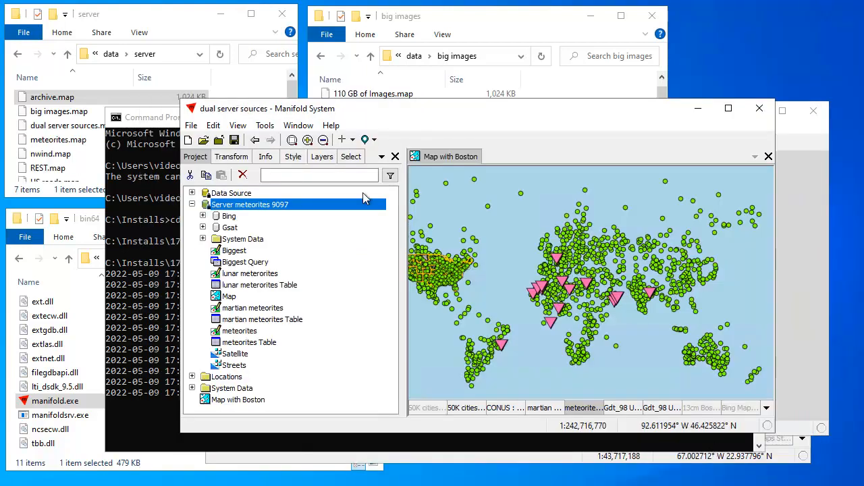
pyautogui.click(188, 141)
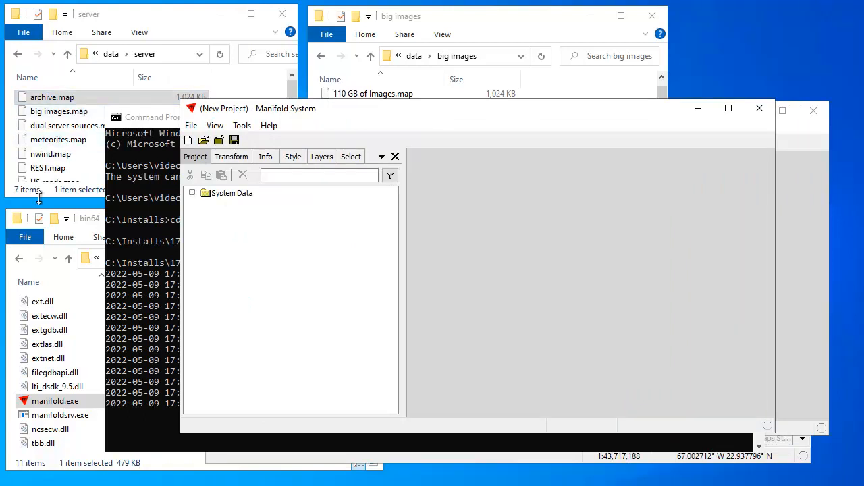
pyautogui.moveTo(65, 130); pyautogui.dragTo(247, 259)
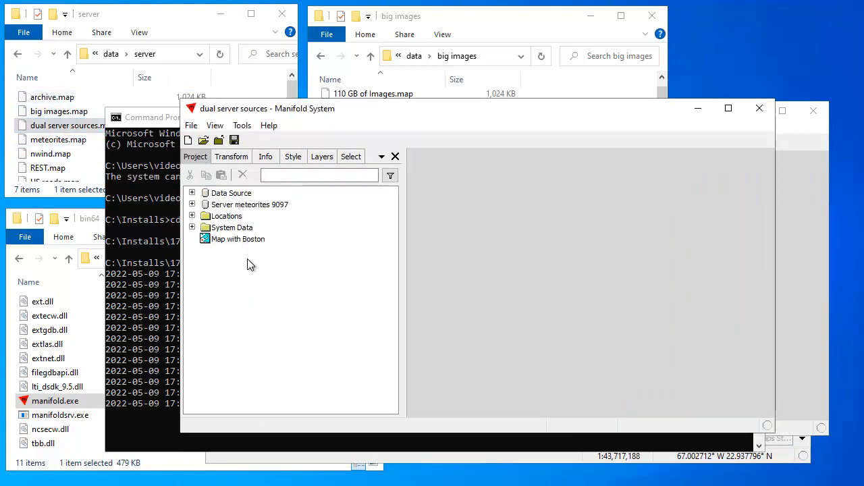
pyautogui.click(192, 204)
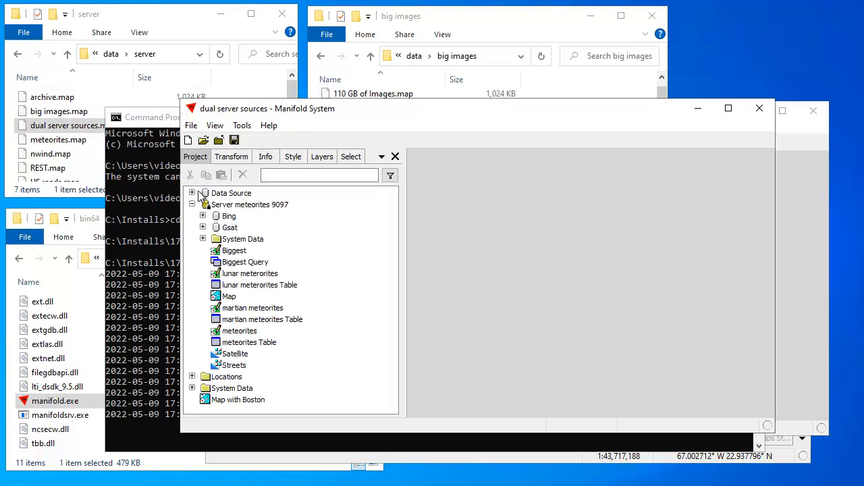
pyautogui.click(192, 194)
pyautogui.click(192, 193)
pyautogui.click(192, 205)
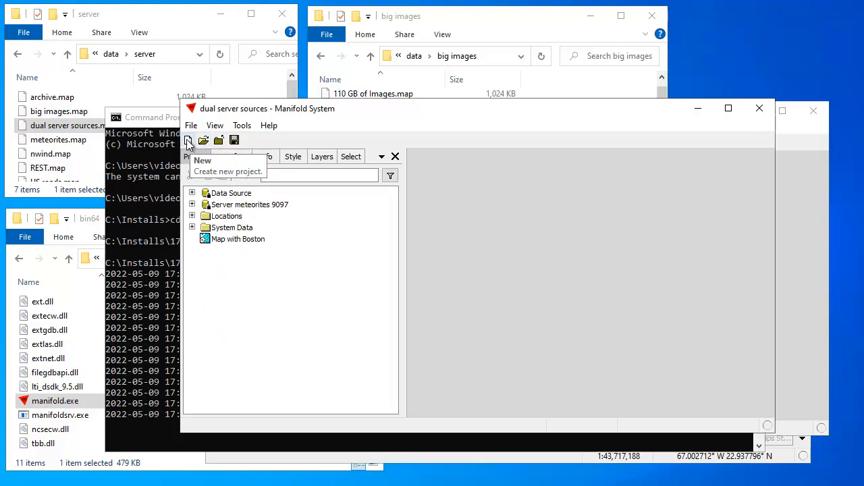
pyautogui.click(188, 140)
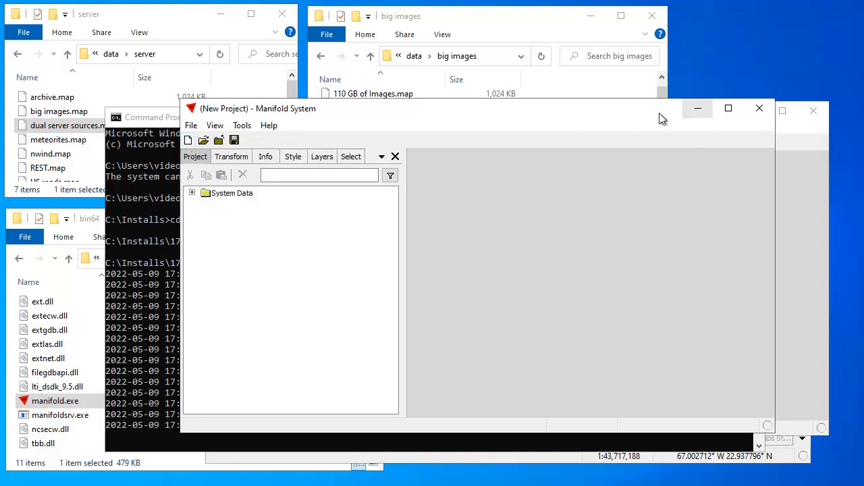
pyautogui.moveTo(613, 119); pyautogui.dragTo(520, 124)
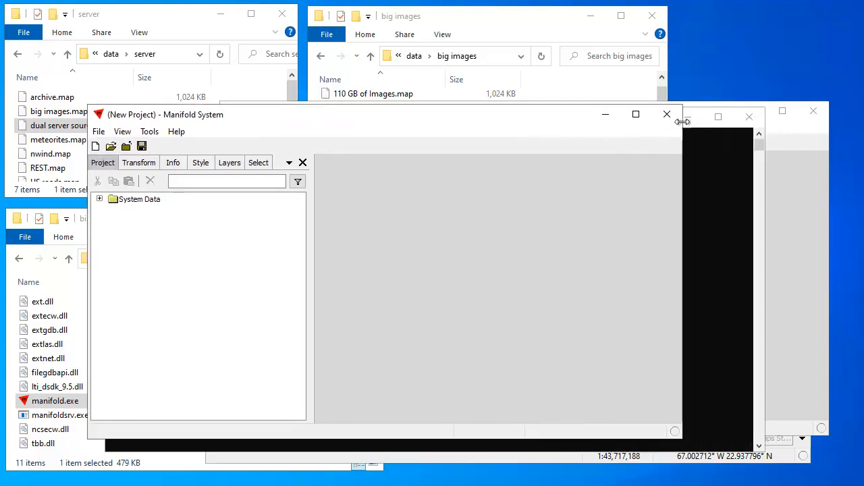
# Stop the meteorites manifoldsrv server on port 9097 with Ctrl+C in Command Prompt
pyautogui.click(722, 232)
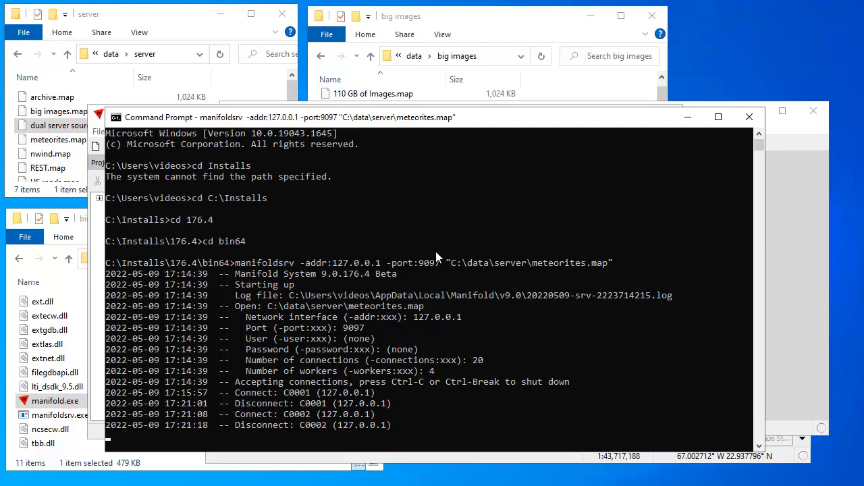
pyautogui.hotkey('ctrl', 'c')
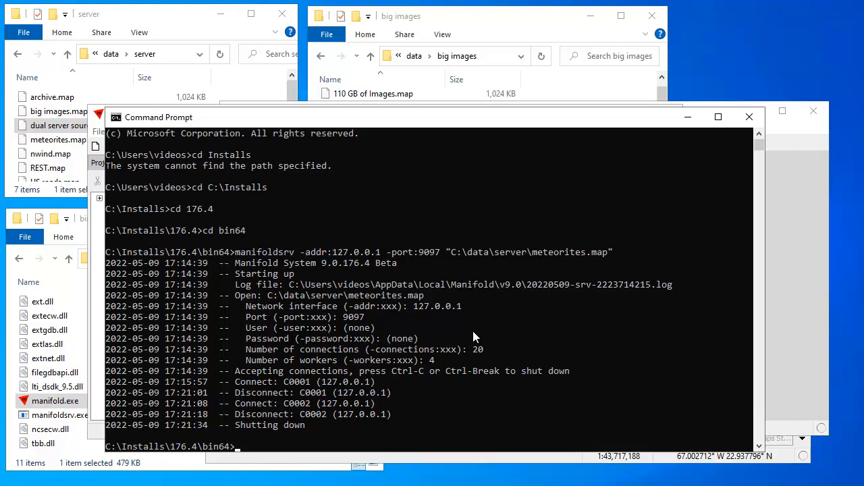
pyautogui.moveTo(480, 126); pyautogui.dragTo(474, 100)
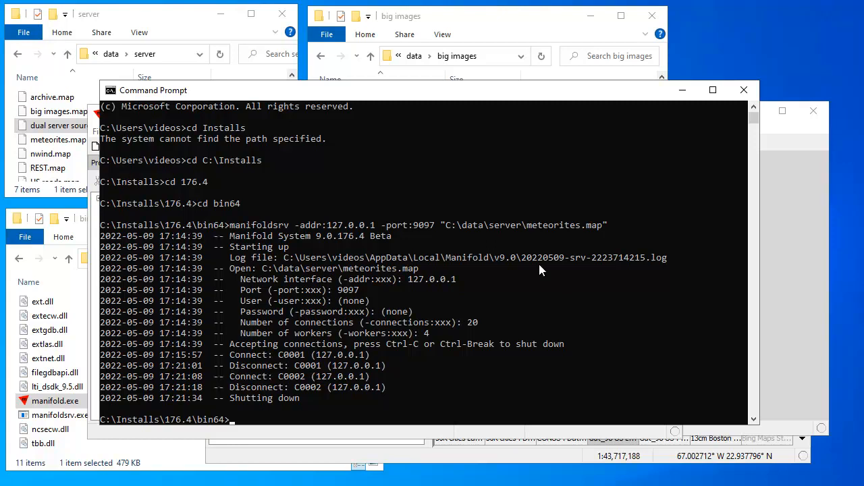
# Rerun the manifoldsrv command, stop it, then rerun it to serve meteorites.map on port 9097
pyautogui.press('Up')
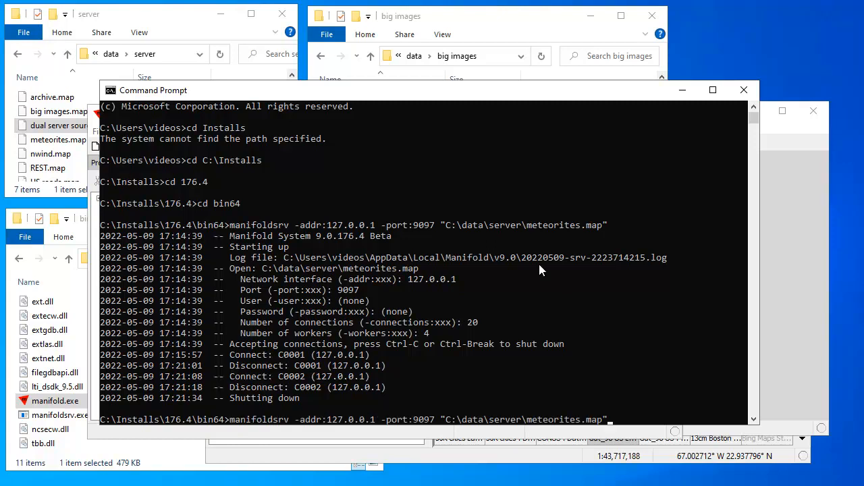
pyautogui.press('Return')
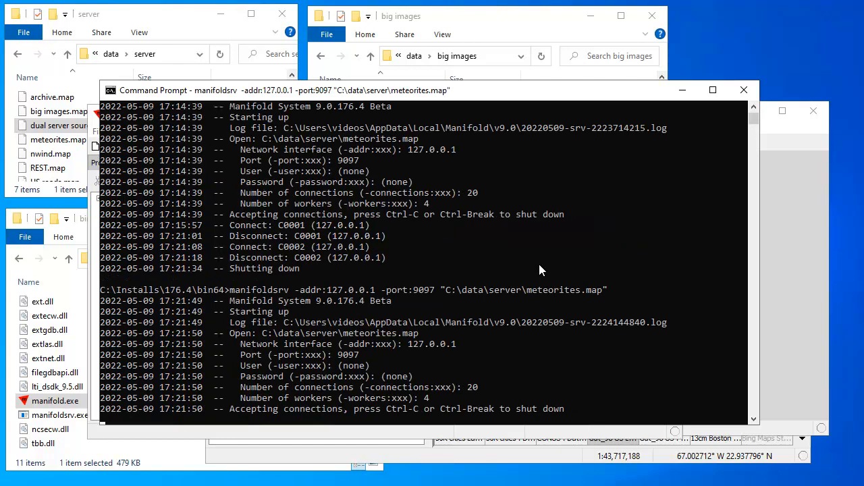
pyautogui.hotkey('ctrl', 'c')
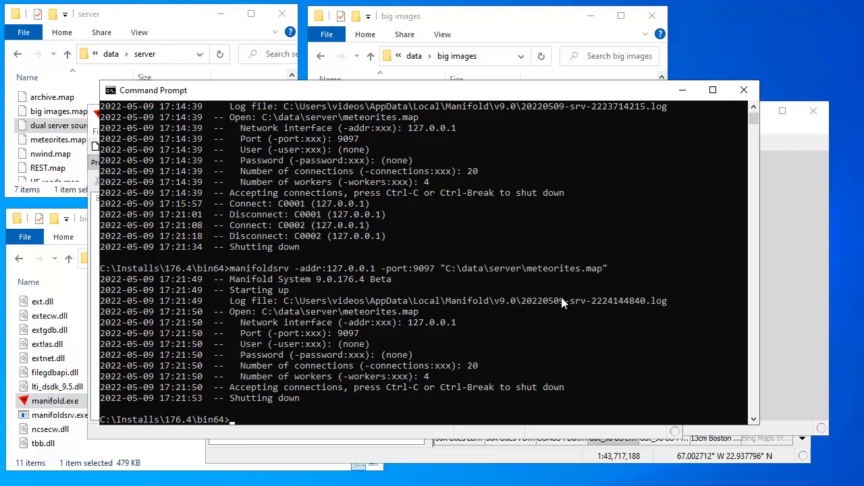
pyautogui.press('Up')
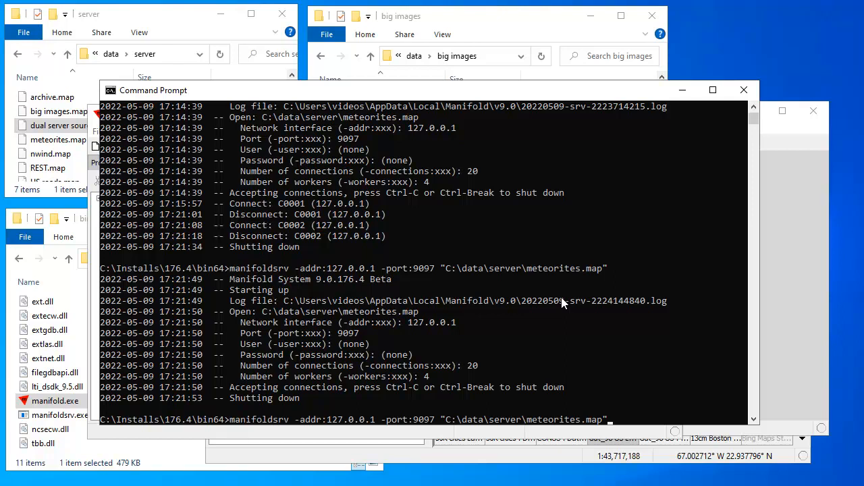
pyautogui.press('Return')
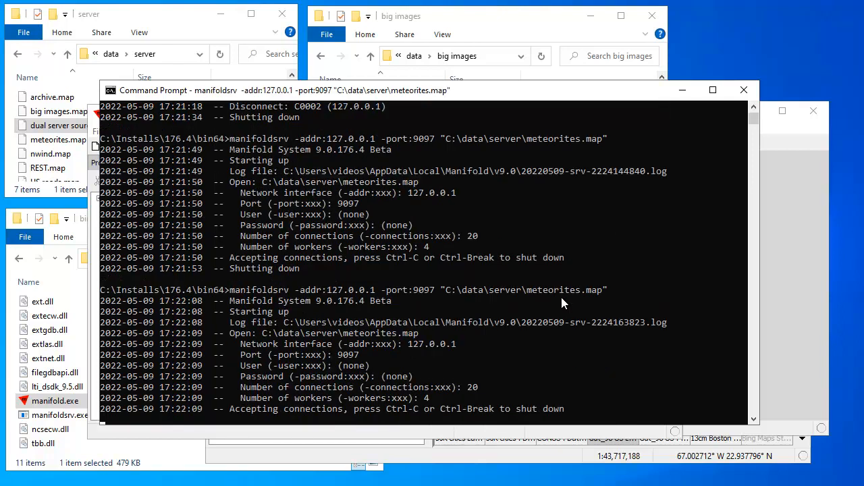